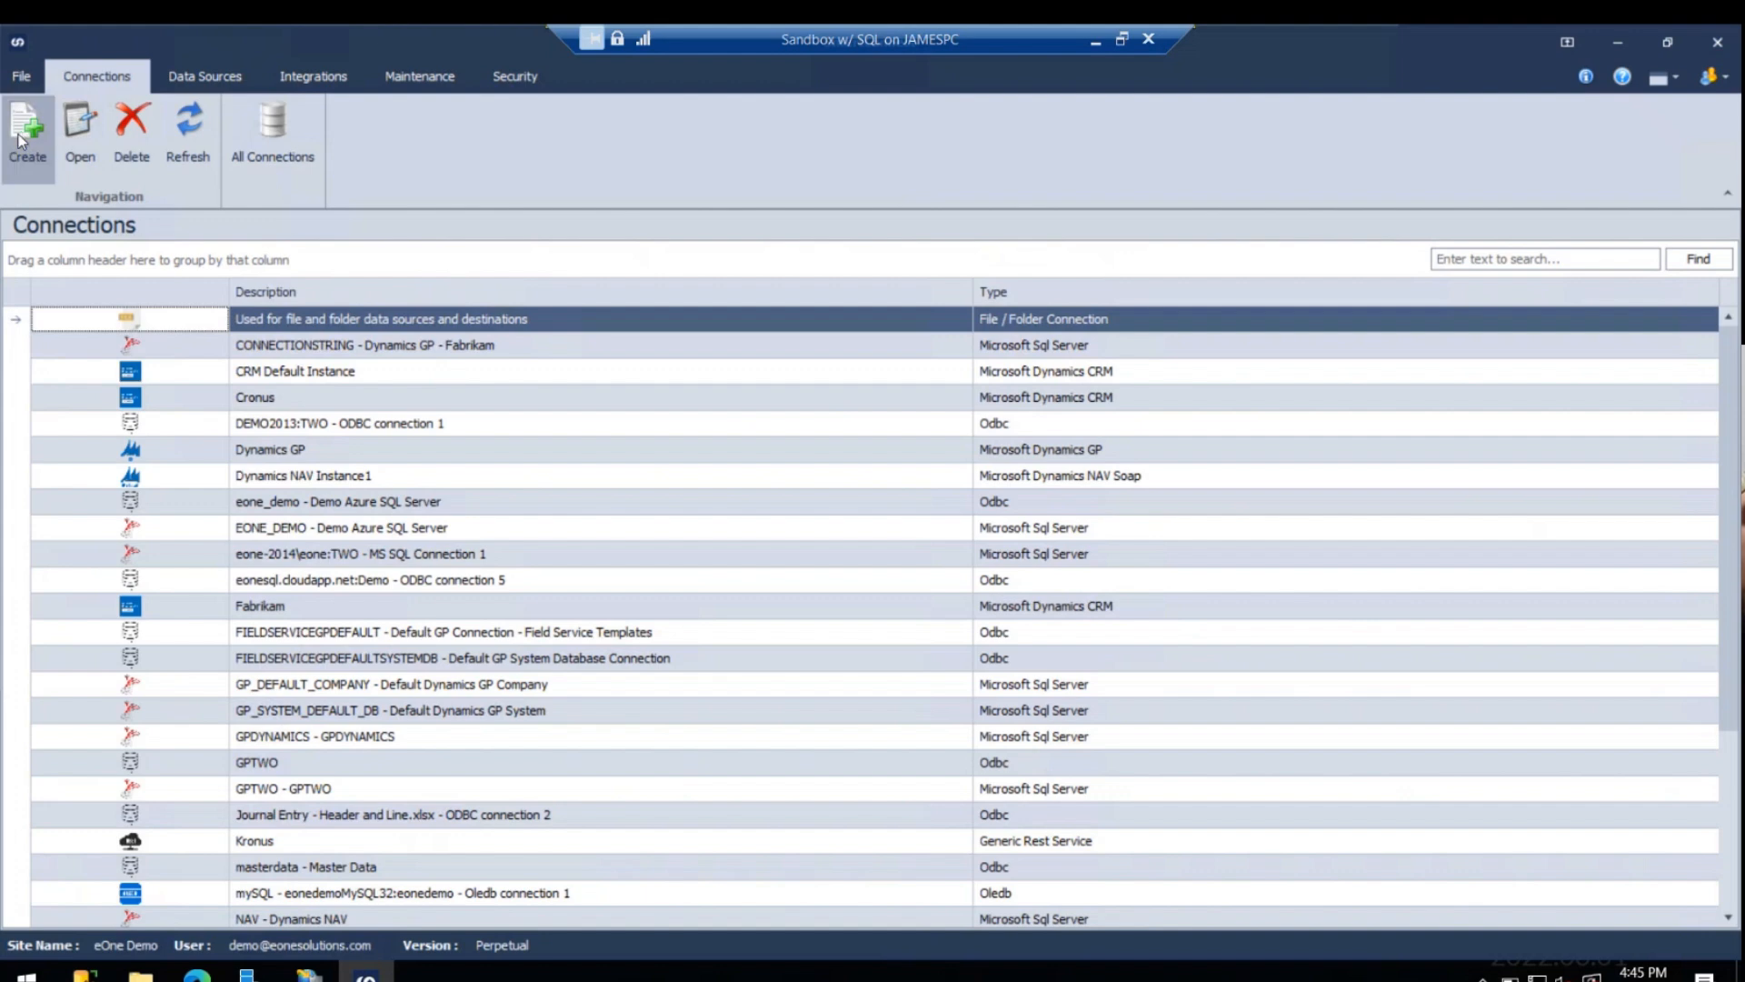
- Create a new connection using the Popdock connector
scroll(847, 520, down, 2)
scroll(897, 515, down, 2)
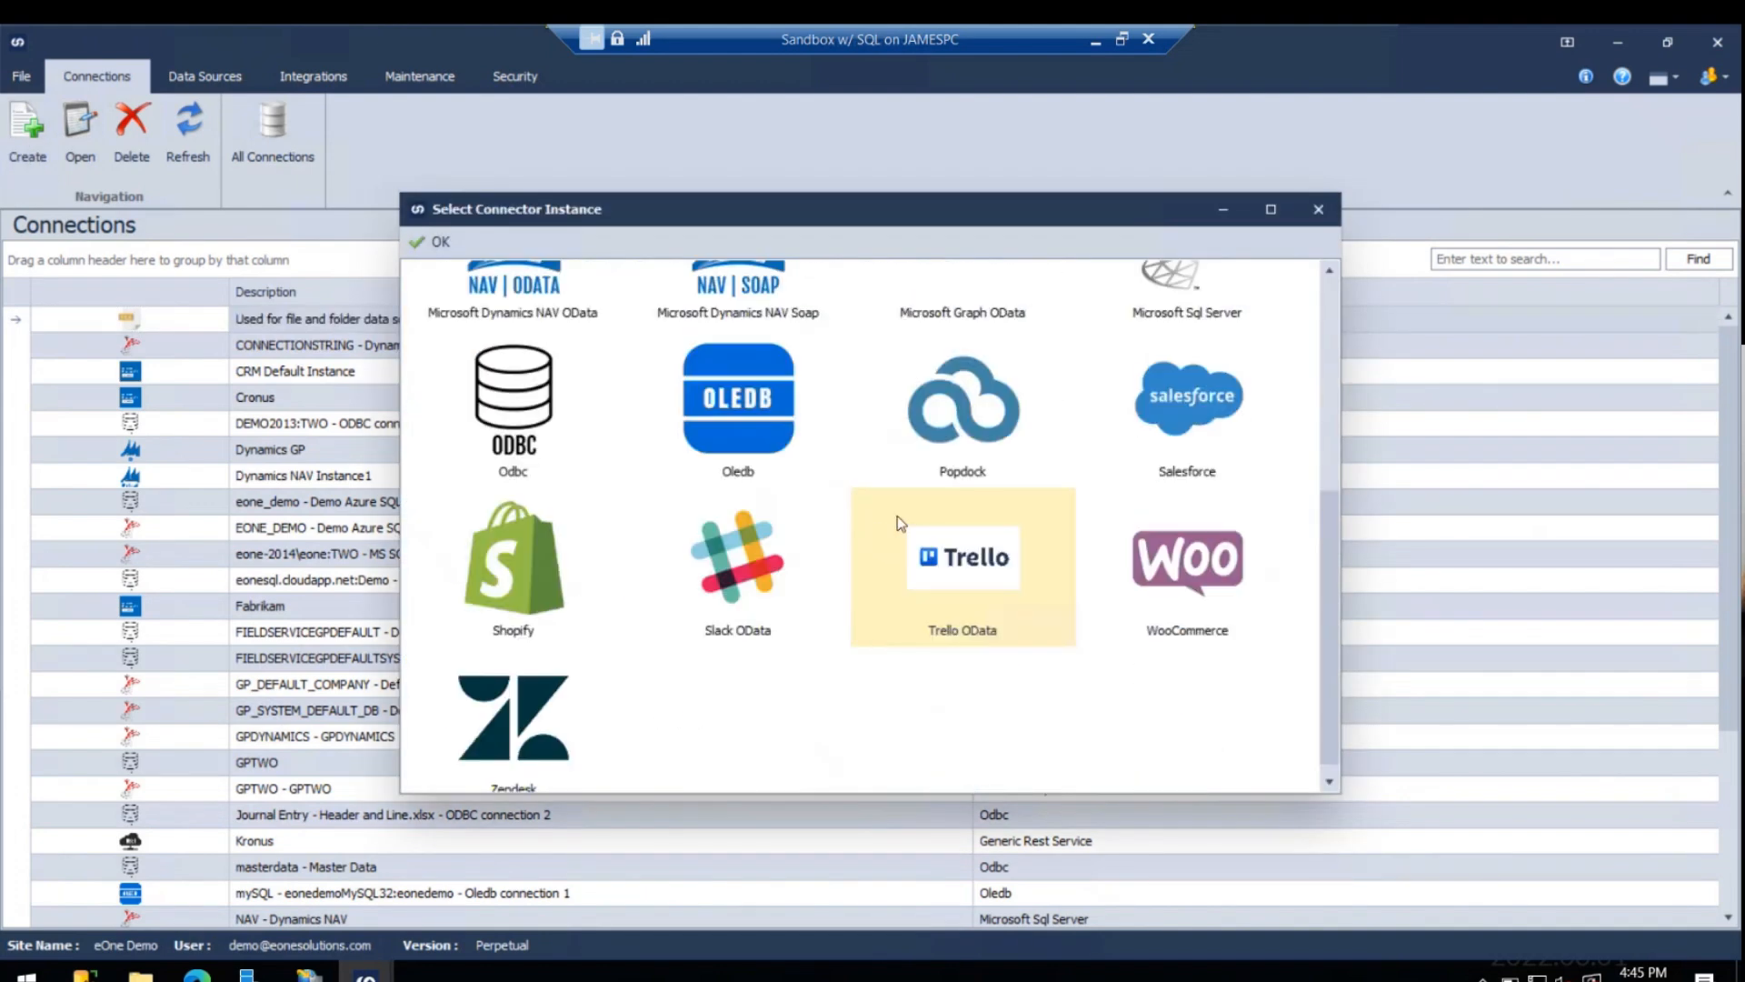
scroll(945, 554, up, 1)
click(953, 564)
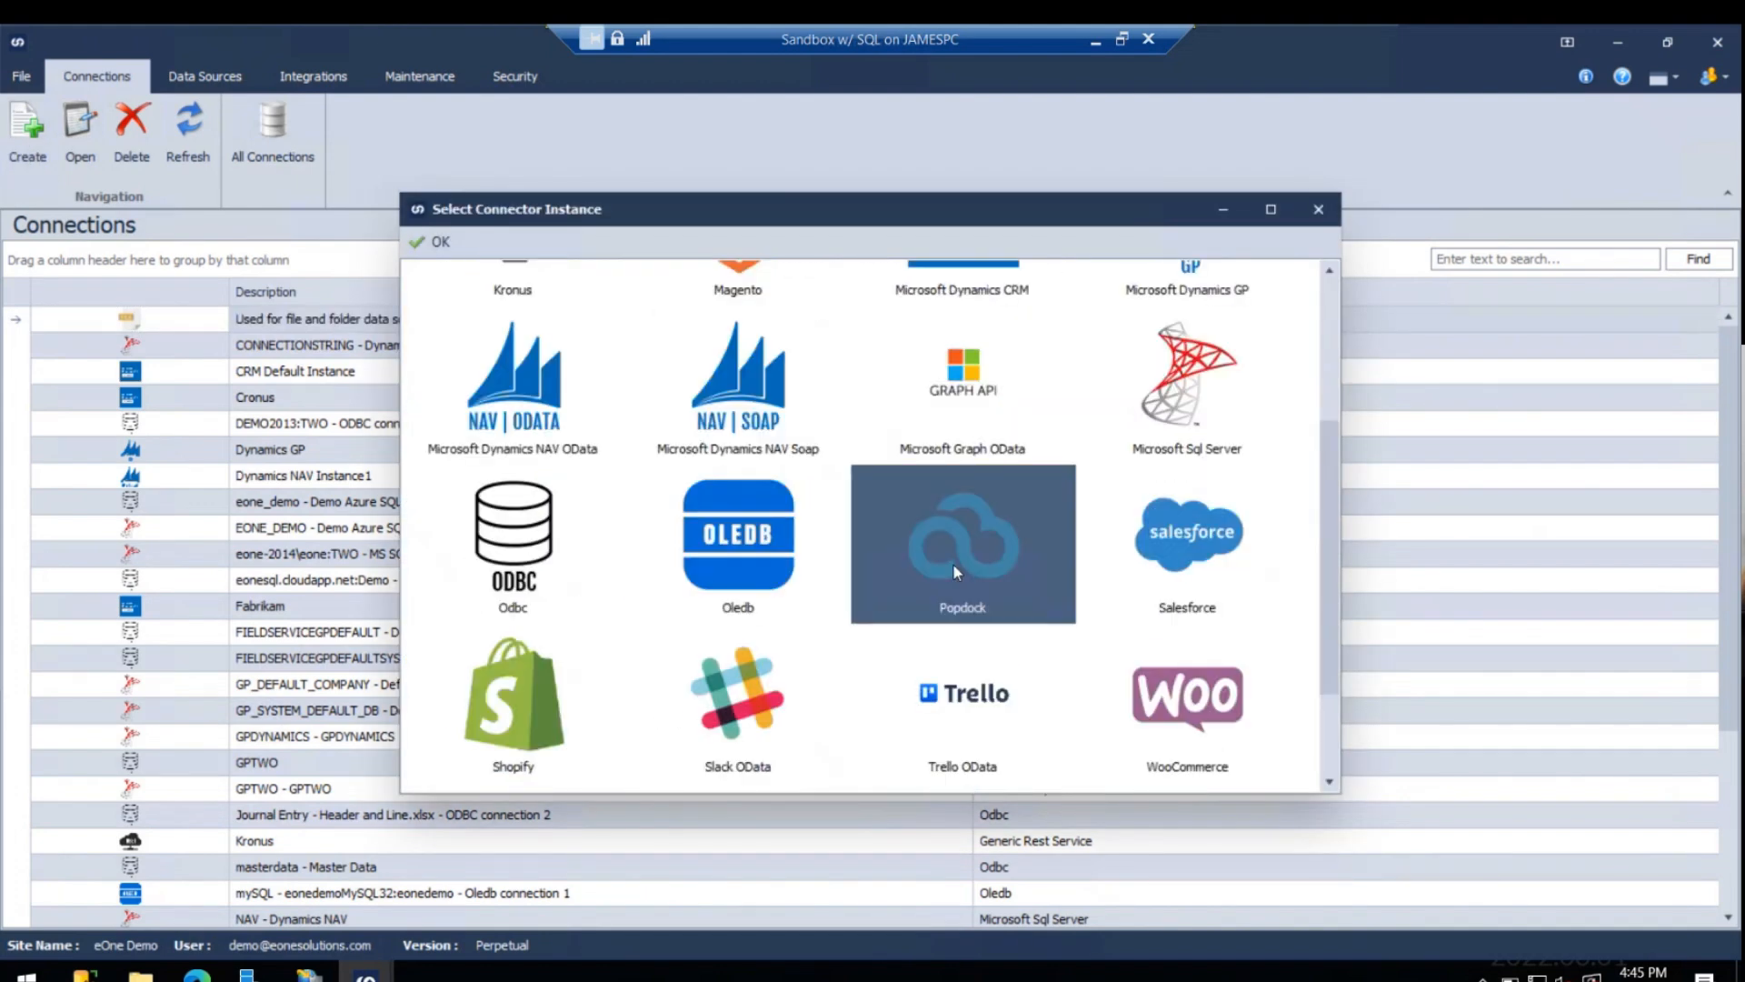
click(429, 241)
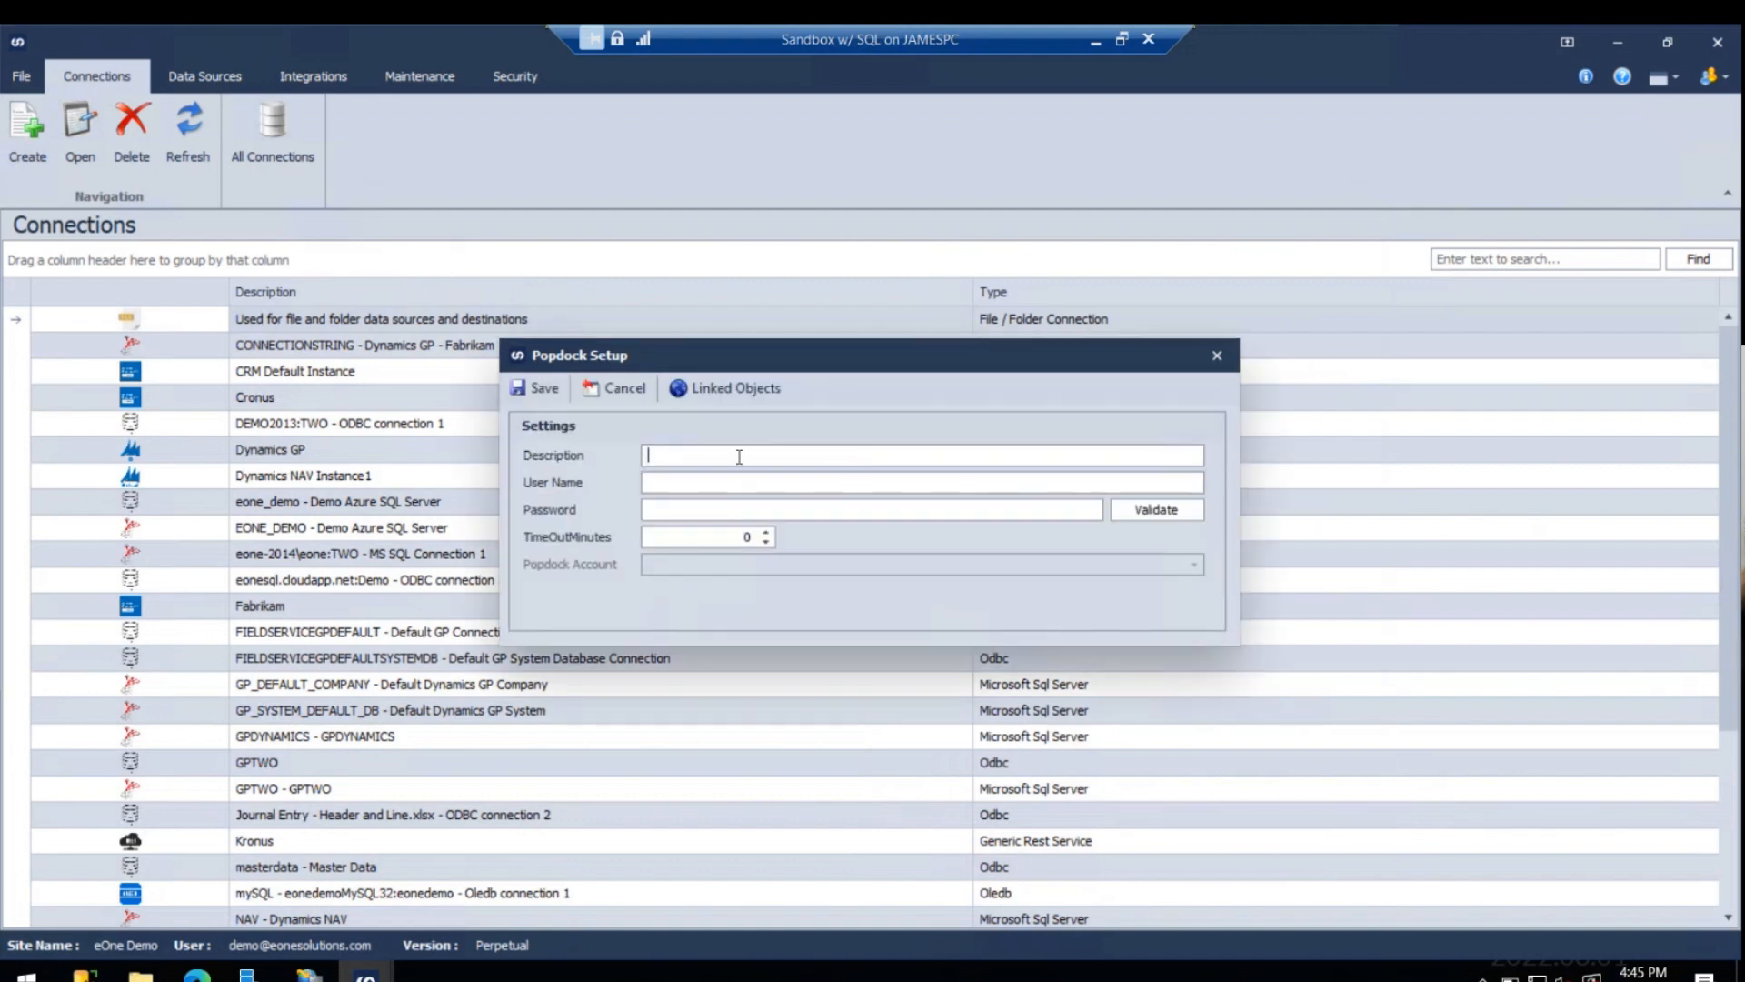
- Fill in the Popdock connection's description and enter the account e-mail as the user name
text(James Popdock)
key(Tab)
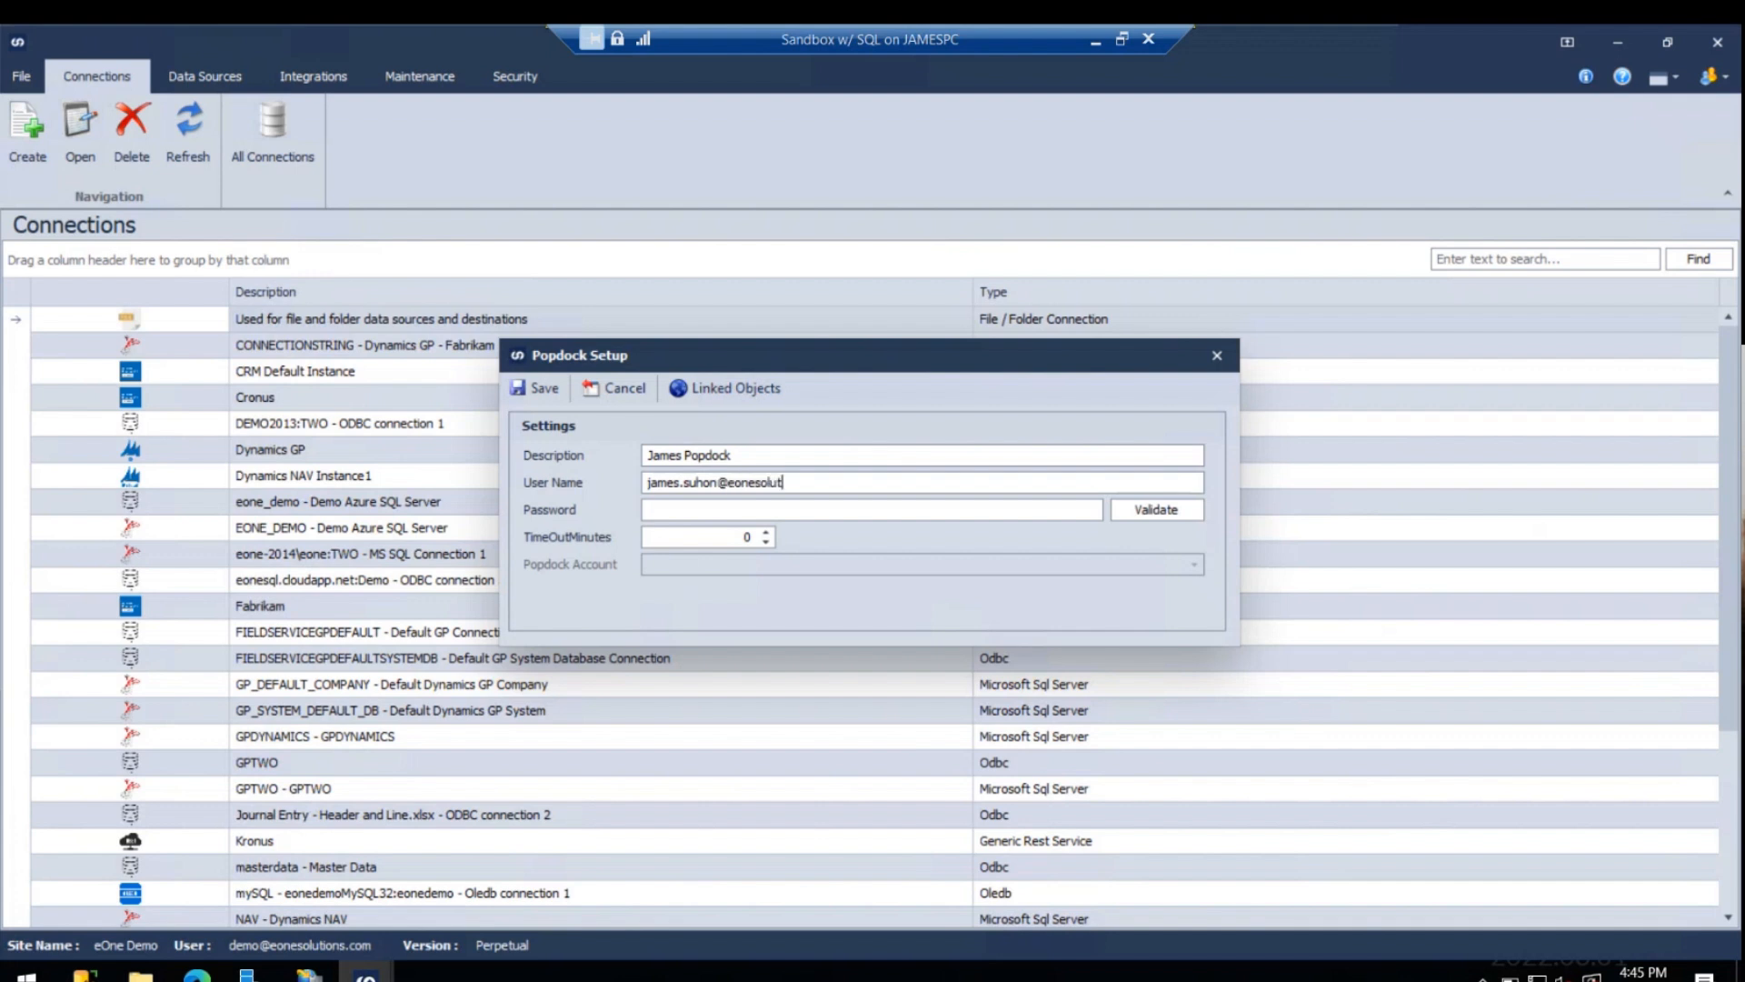
- Enter the account password, set the connection's timeout to 6 minutes, and try to validate the credentials
key(Tab)
text(*****************)
click(769, 533)
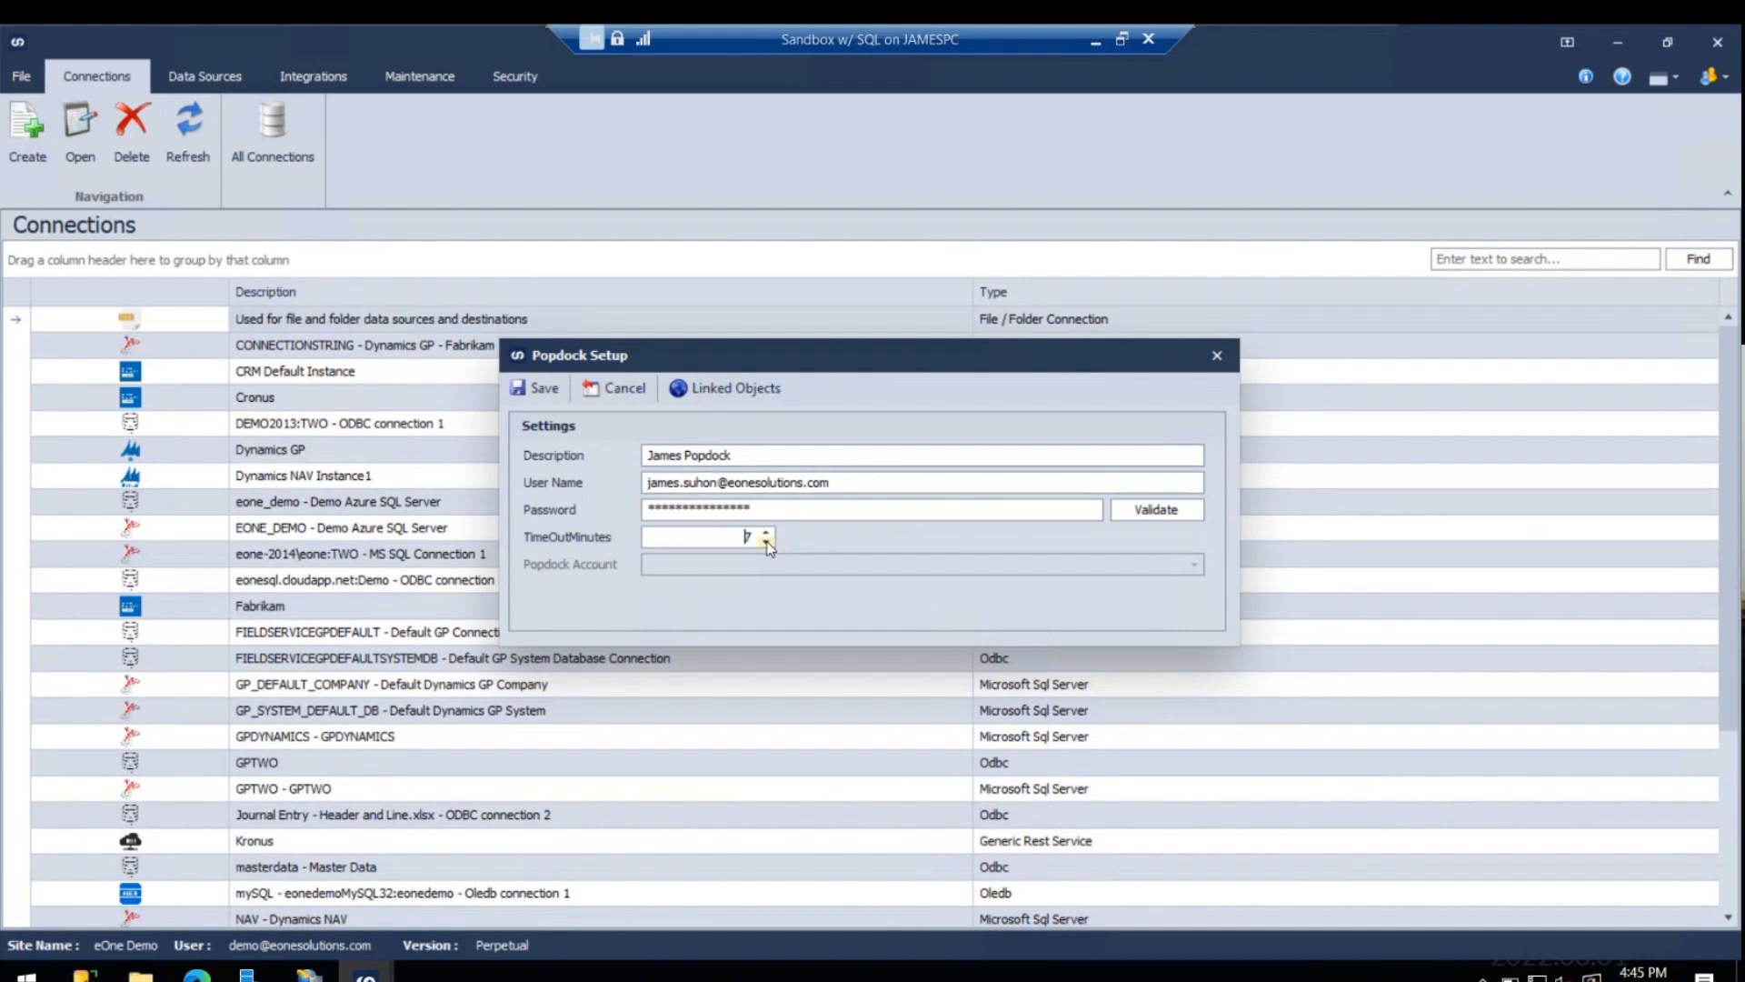
click(1144, 514)
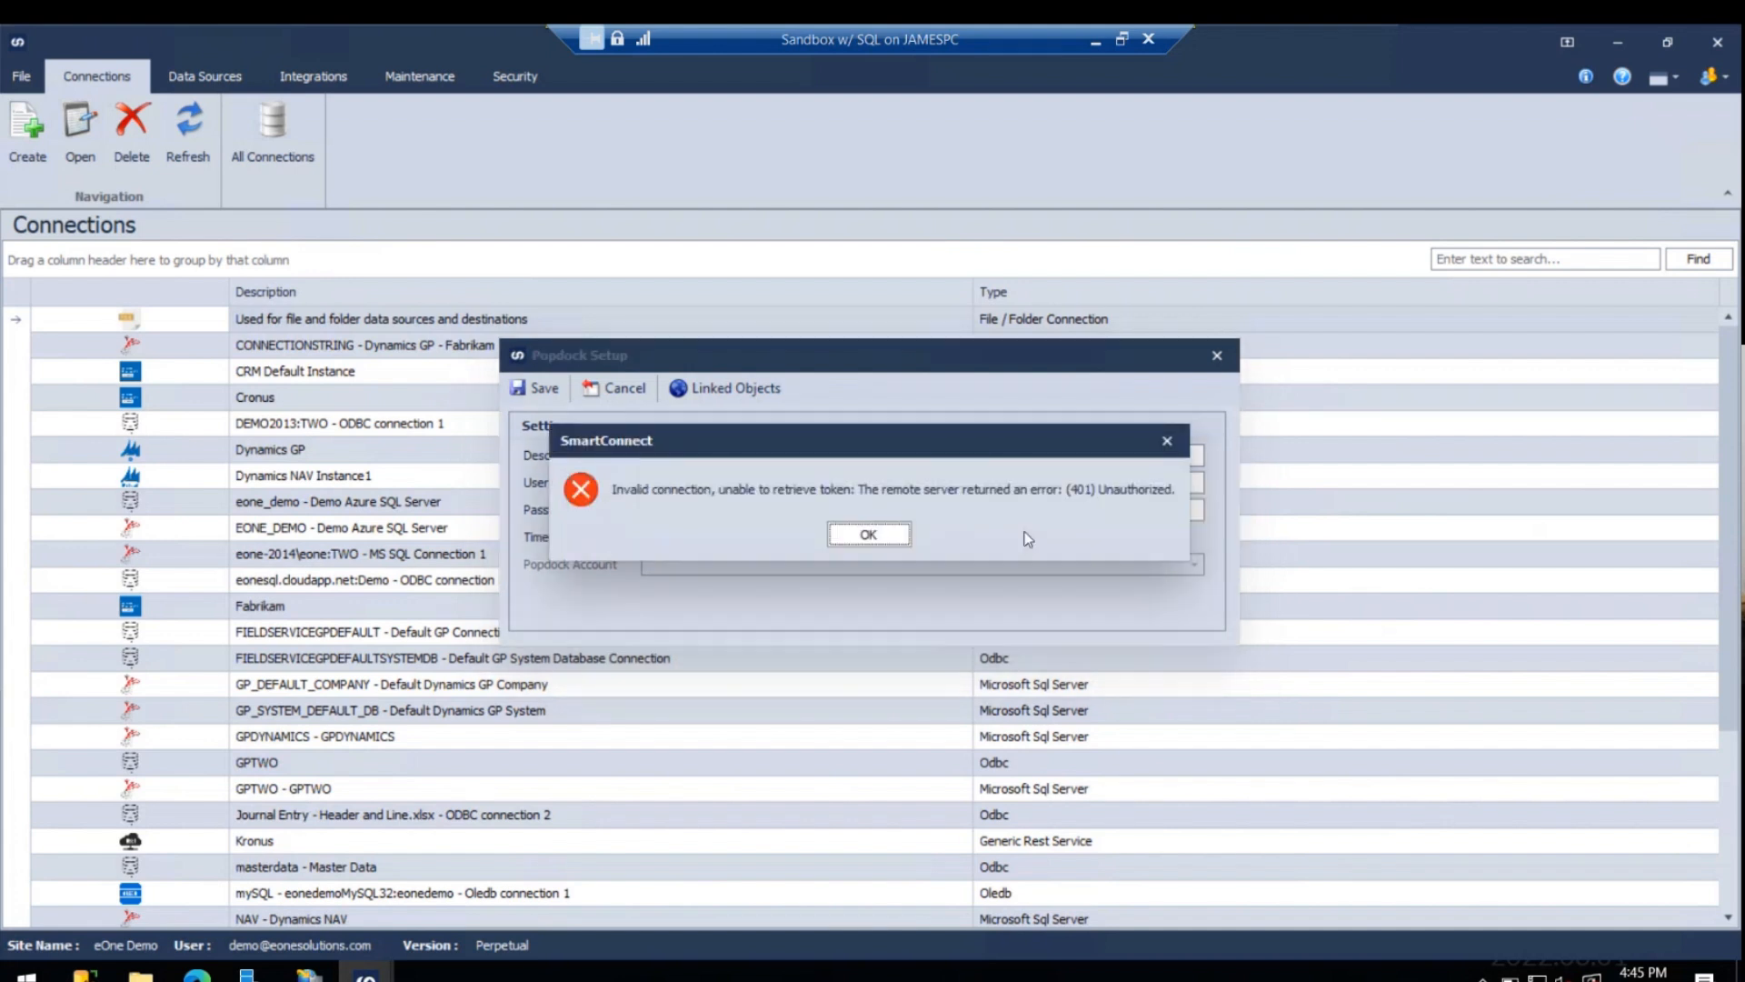
- Re-enter the account password for the Popdock connection and validate the credentials again
click(868, 537)
drag(825, 507, 624, 499)
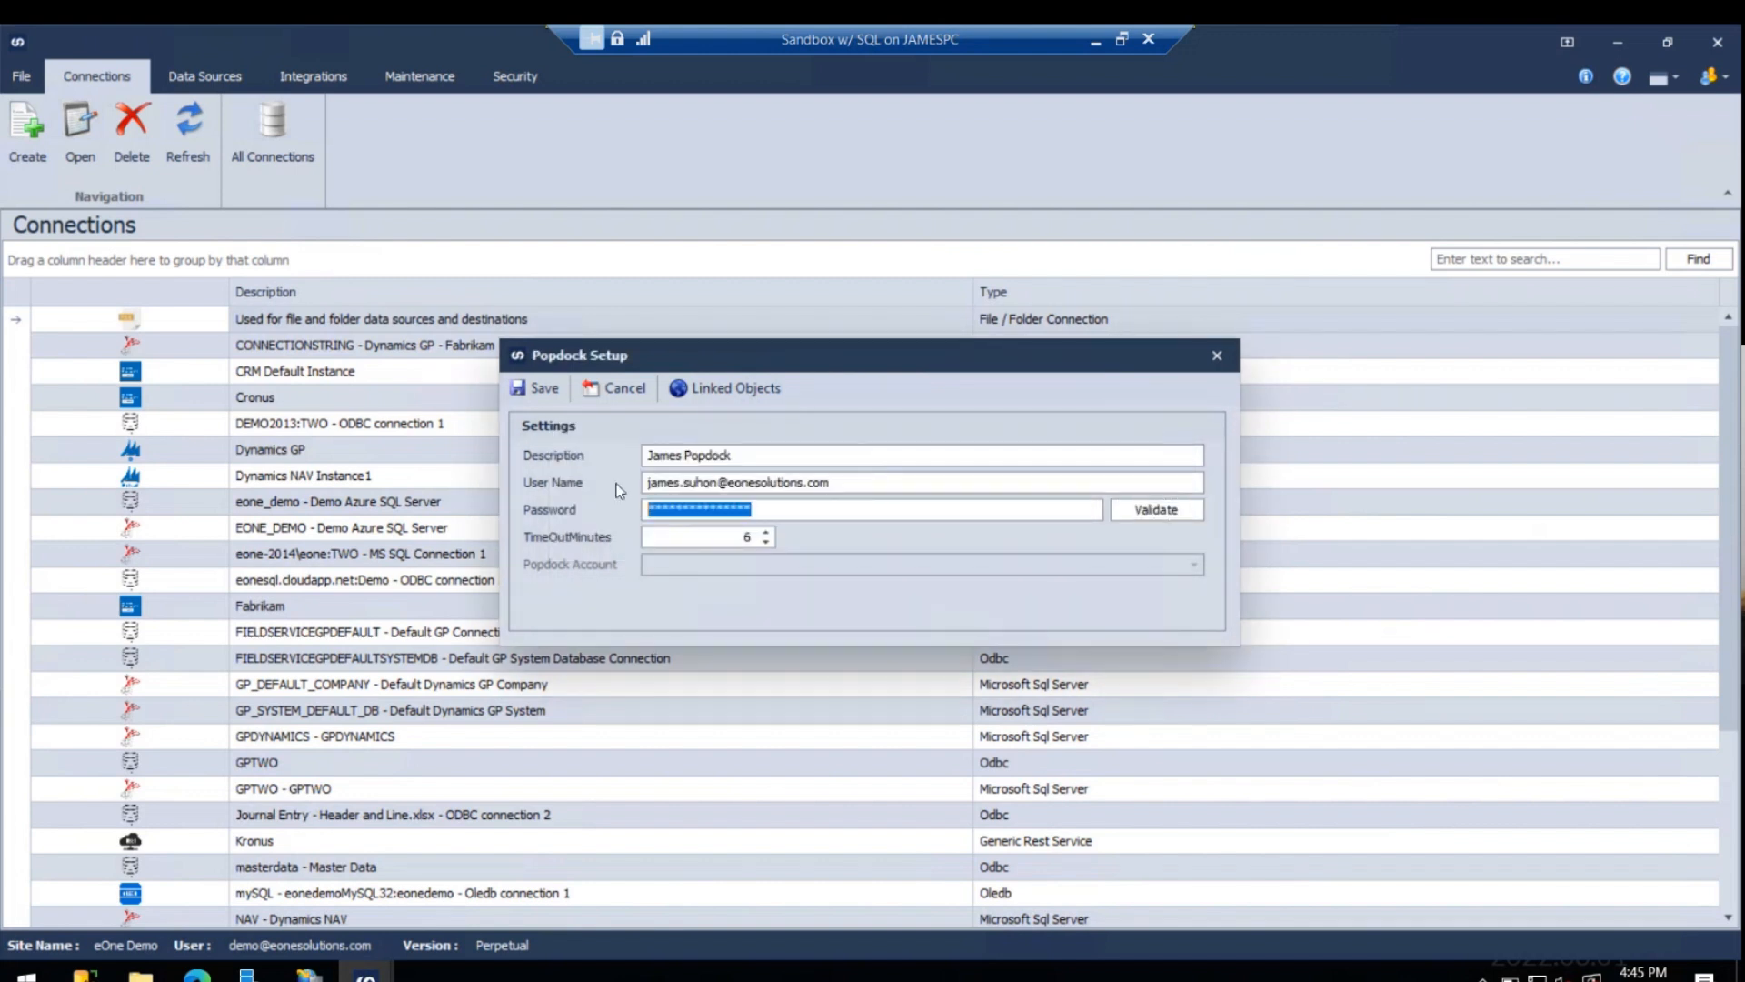
text(************)
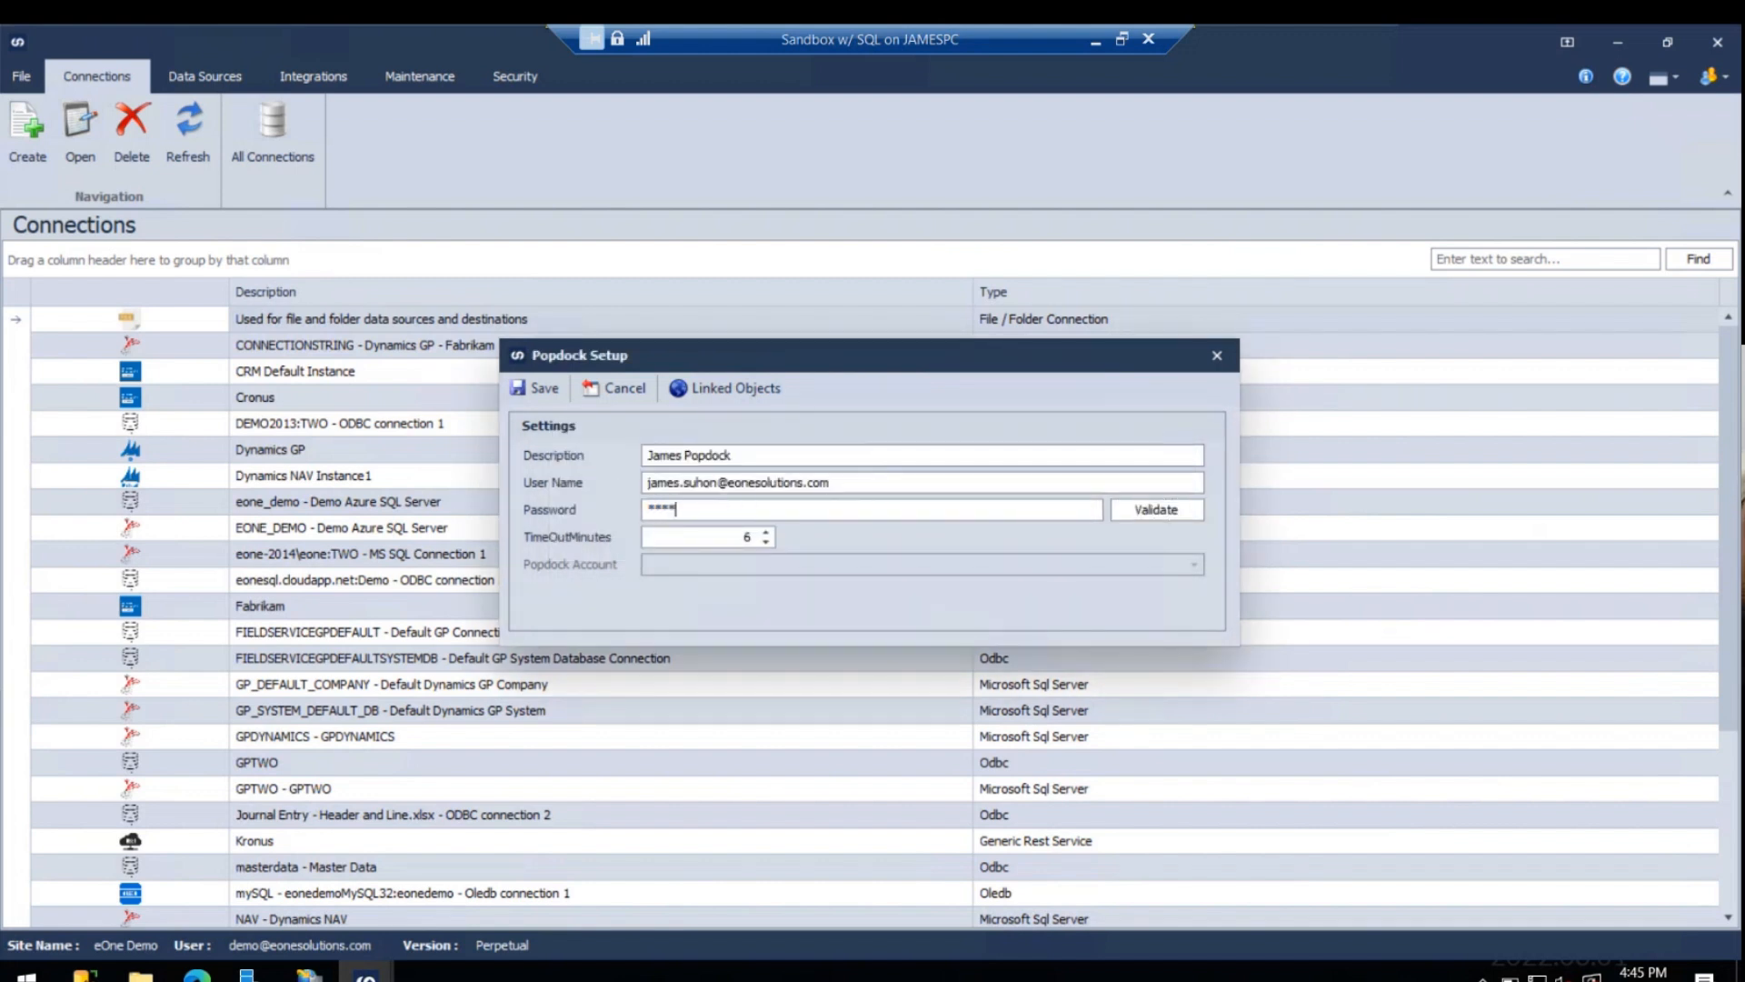
text(***)
click(1154, 511)
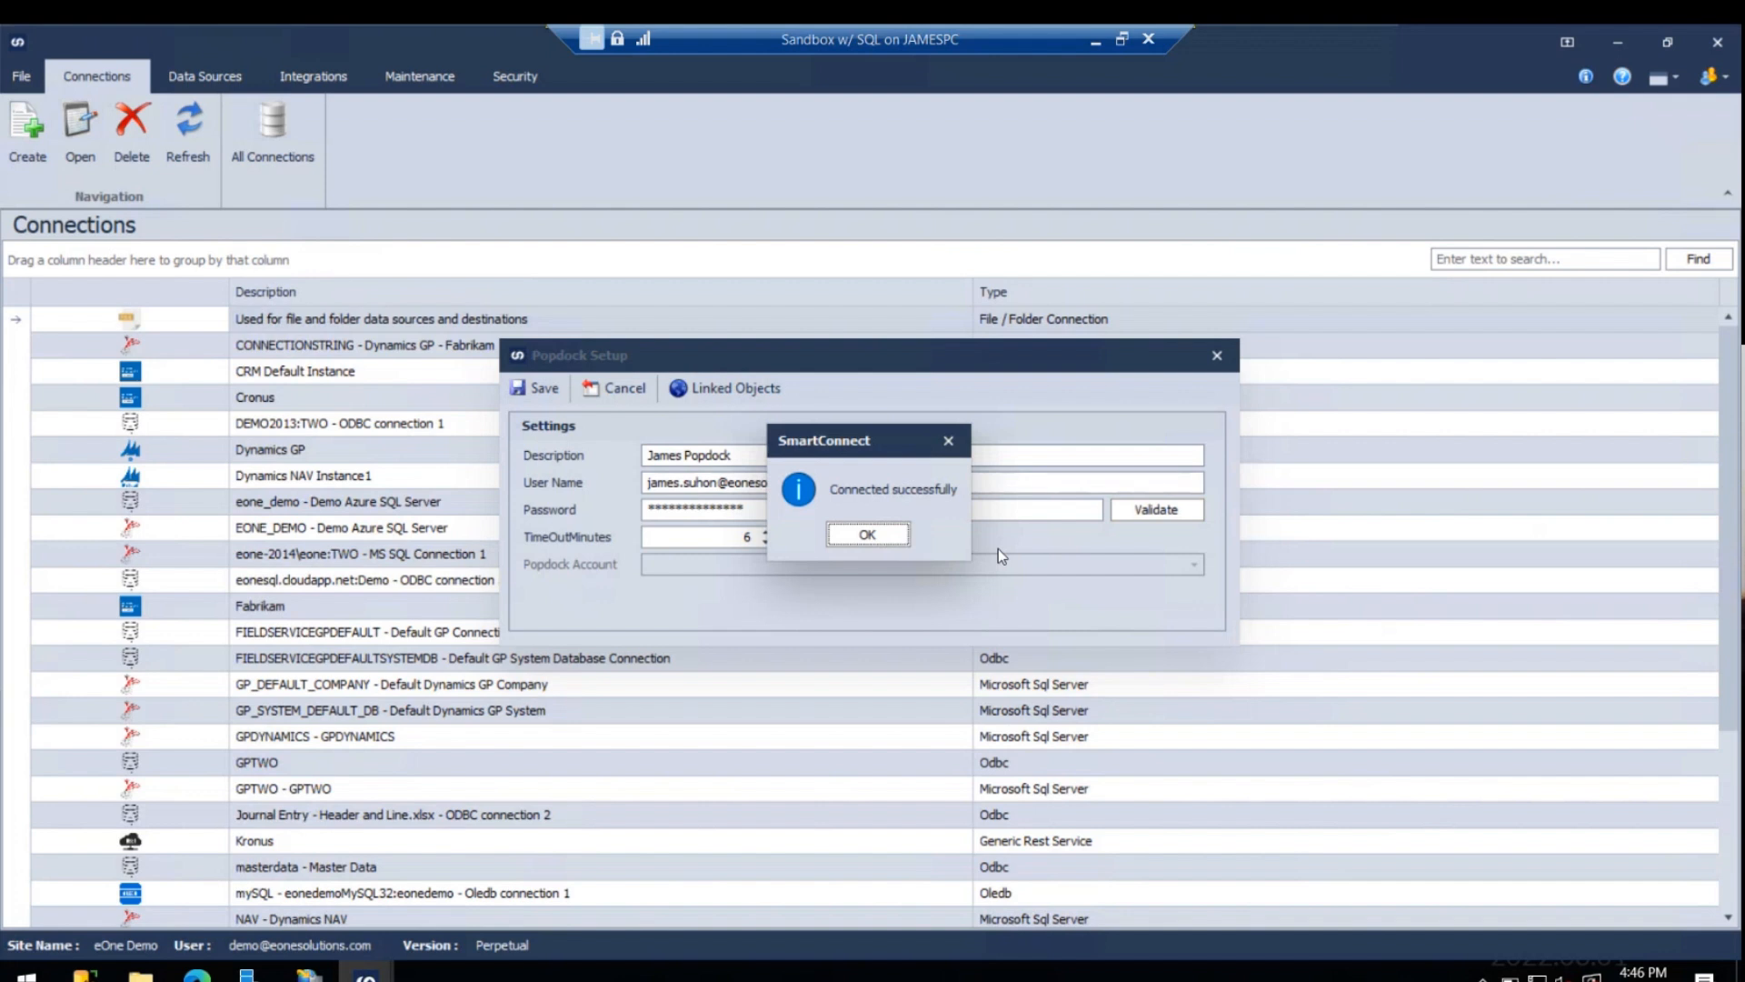
click(860, 537)
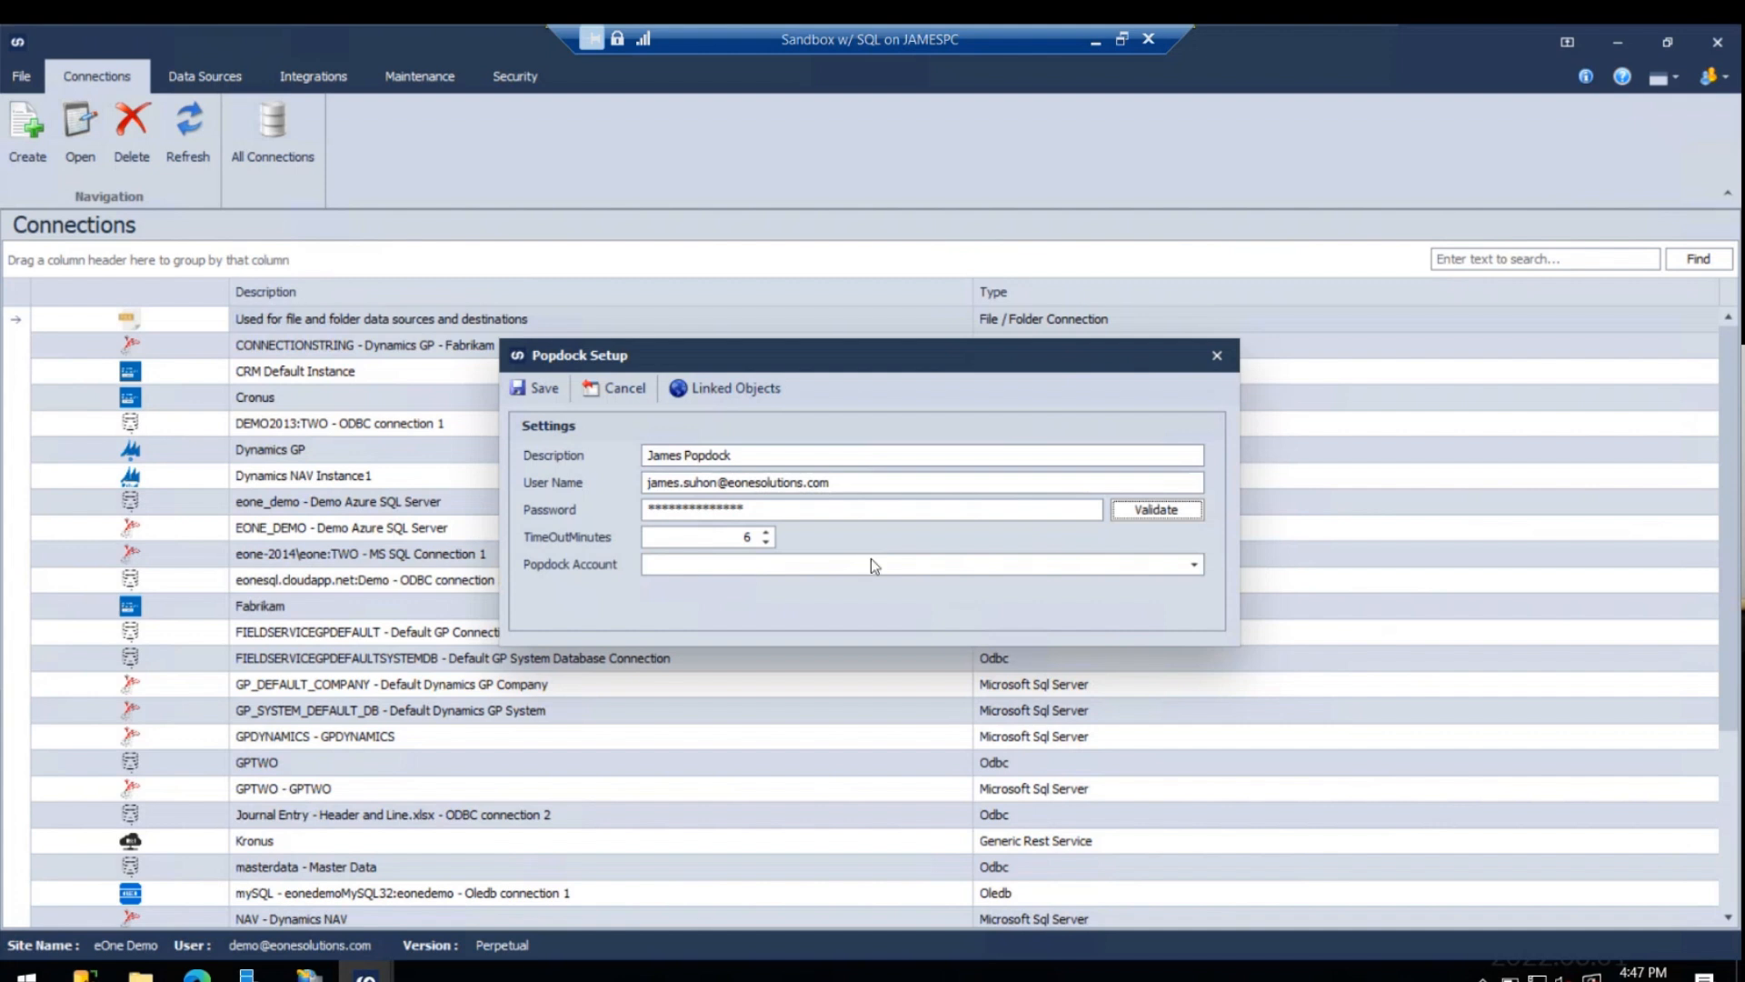
- Select a Popdock account for the connection, save it, and select the new Popdock entry among the connections
click(1193, 568)
scroll(835, 650, down, 6)
click(760, 666)
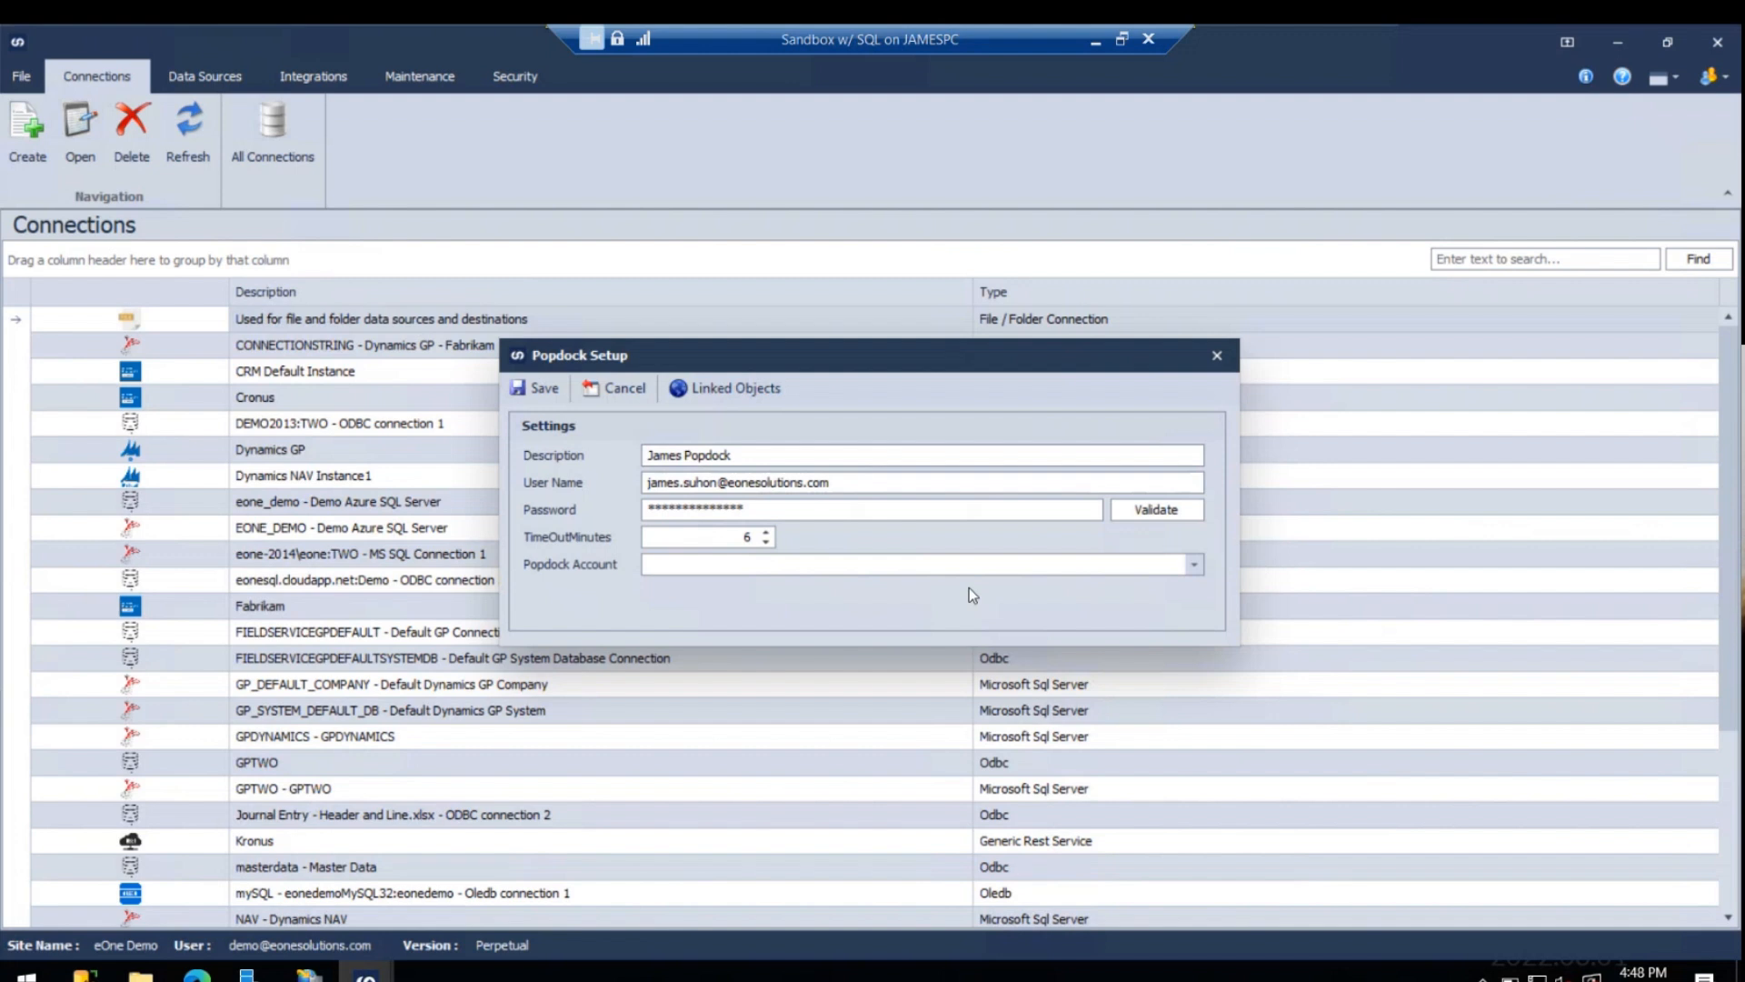
click(1019, 537)
click(541, 387)
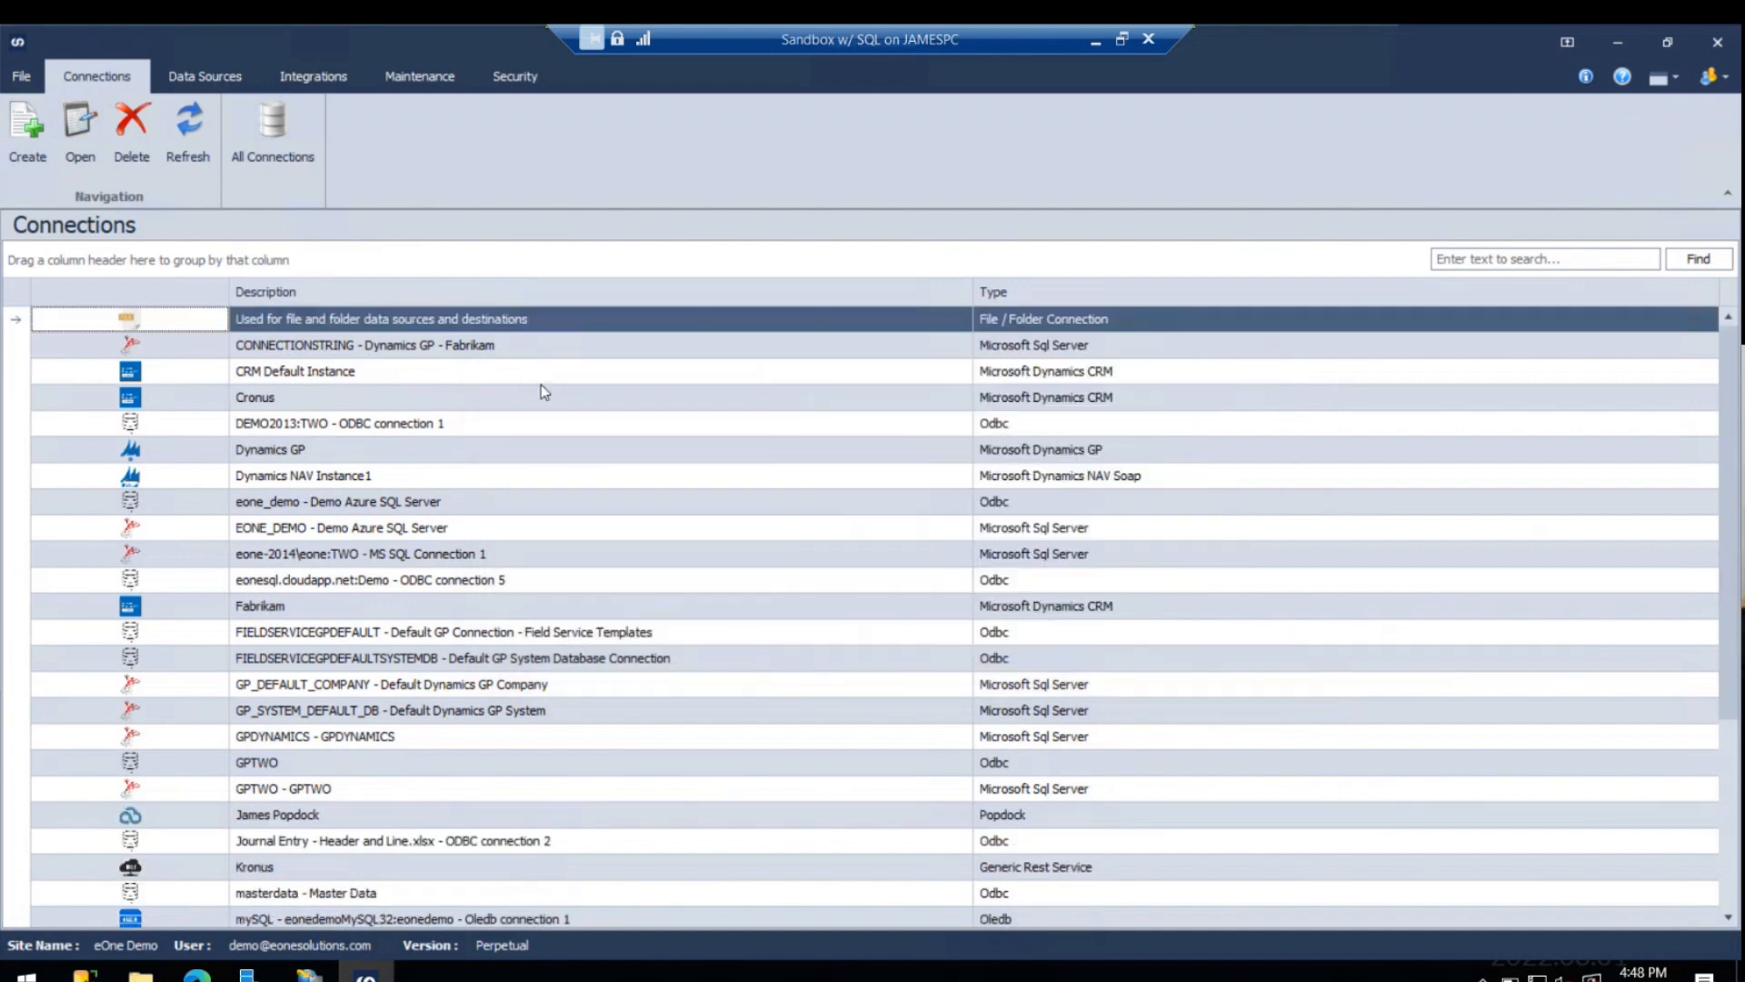
click(329, 814)
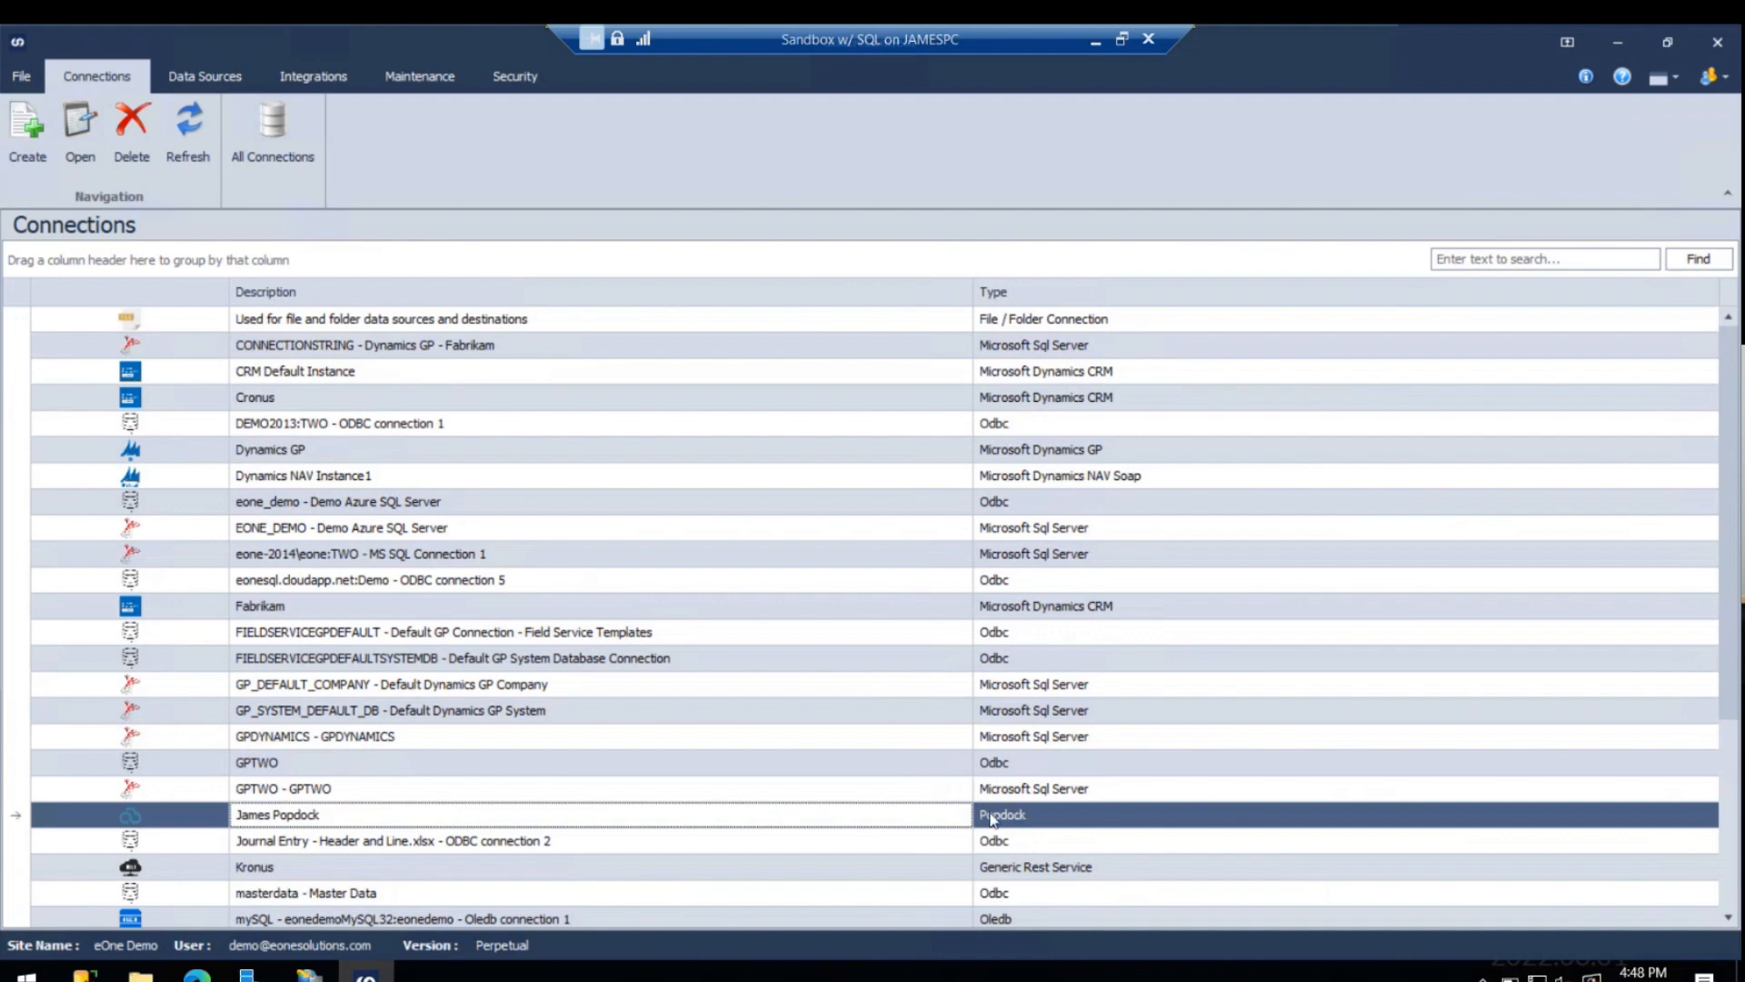
- Go to the data sources and start creating a new one with the data source type set to Bulk
click(200, 80)
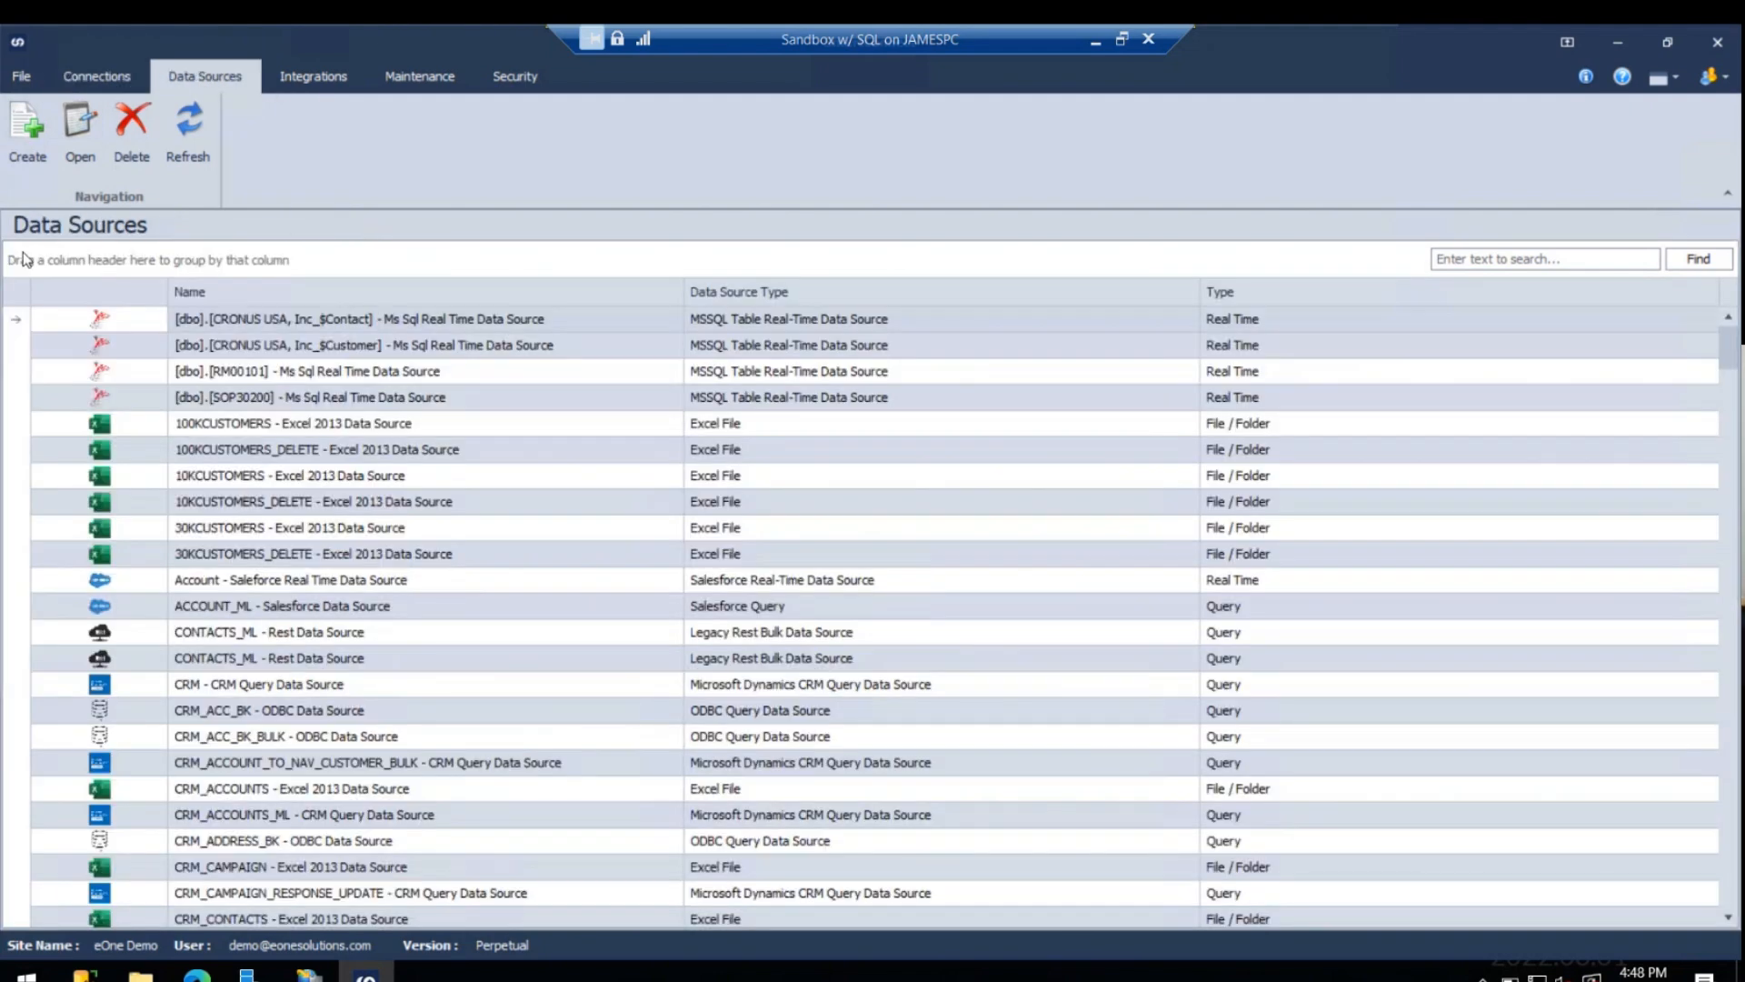
scroll(453, 475, down, 12)
scroll(476, 498, down, 20)
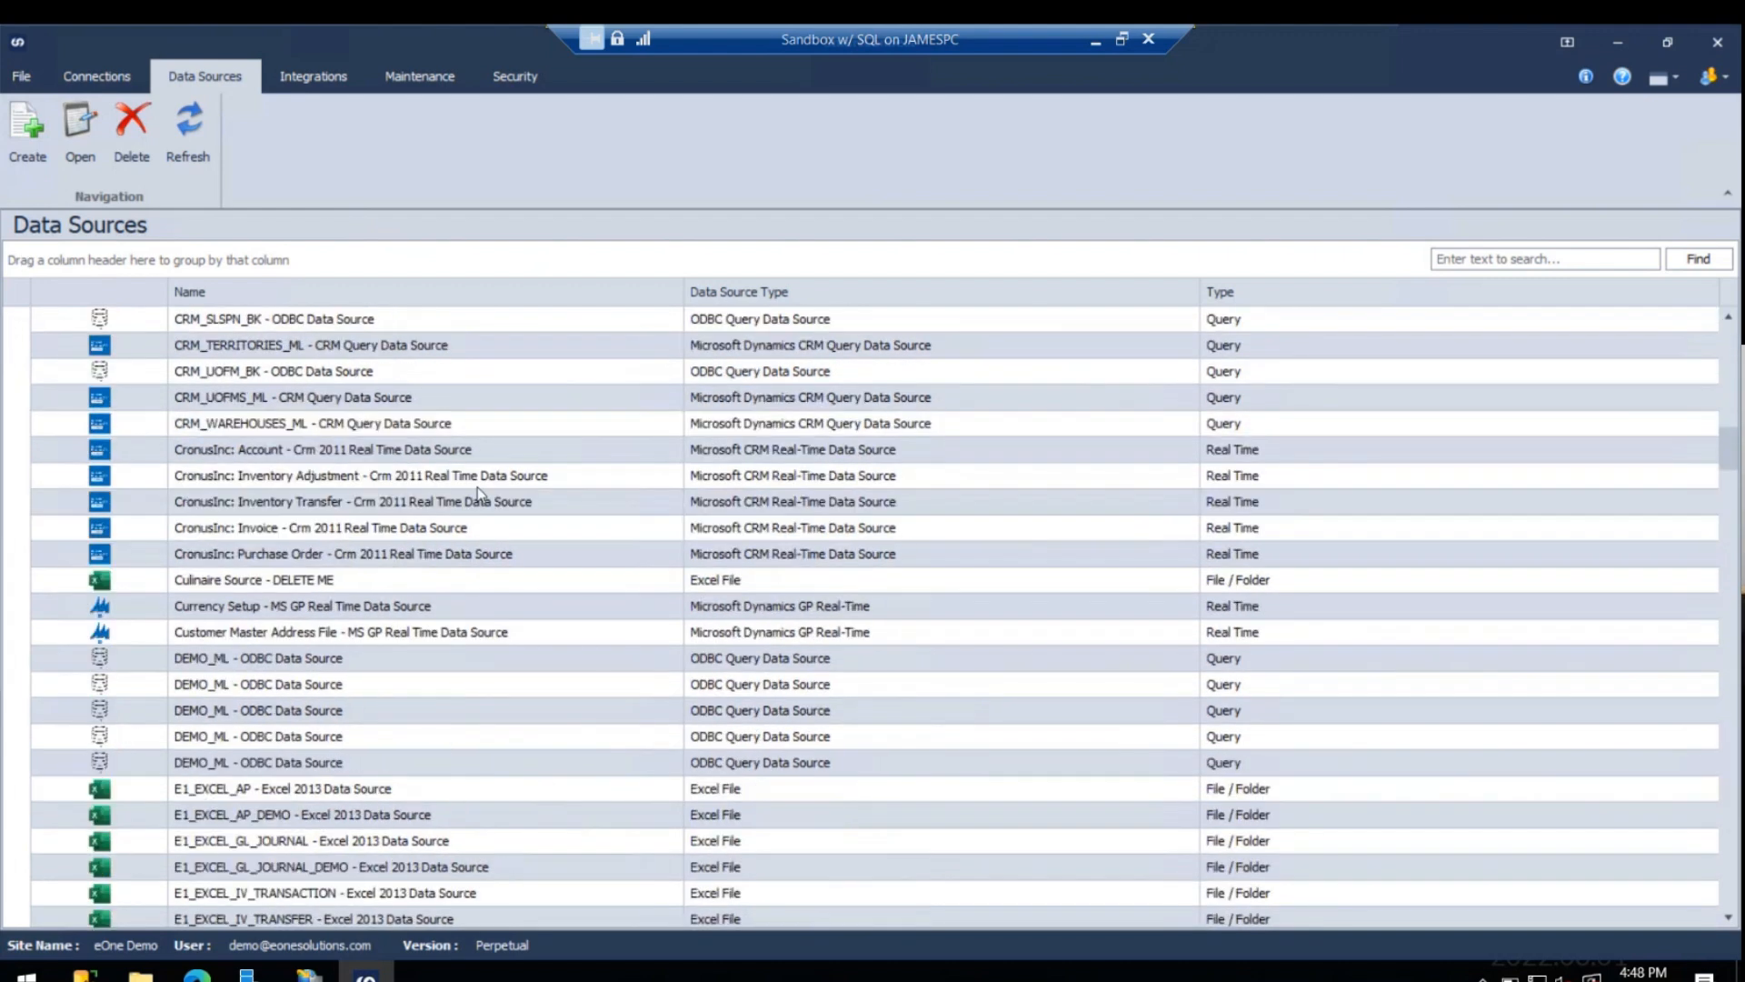
scroll(472, 530, down, 10)
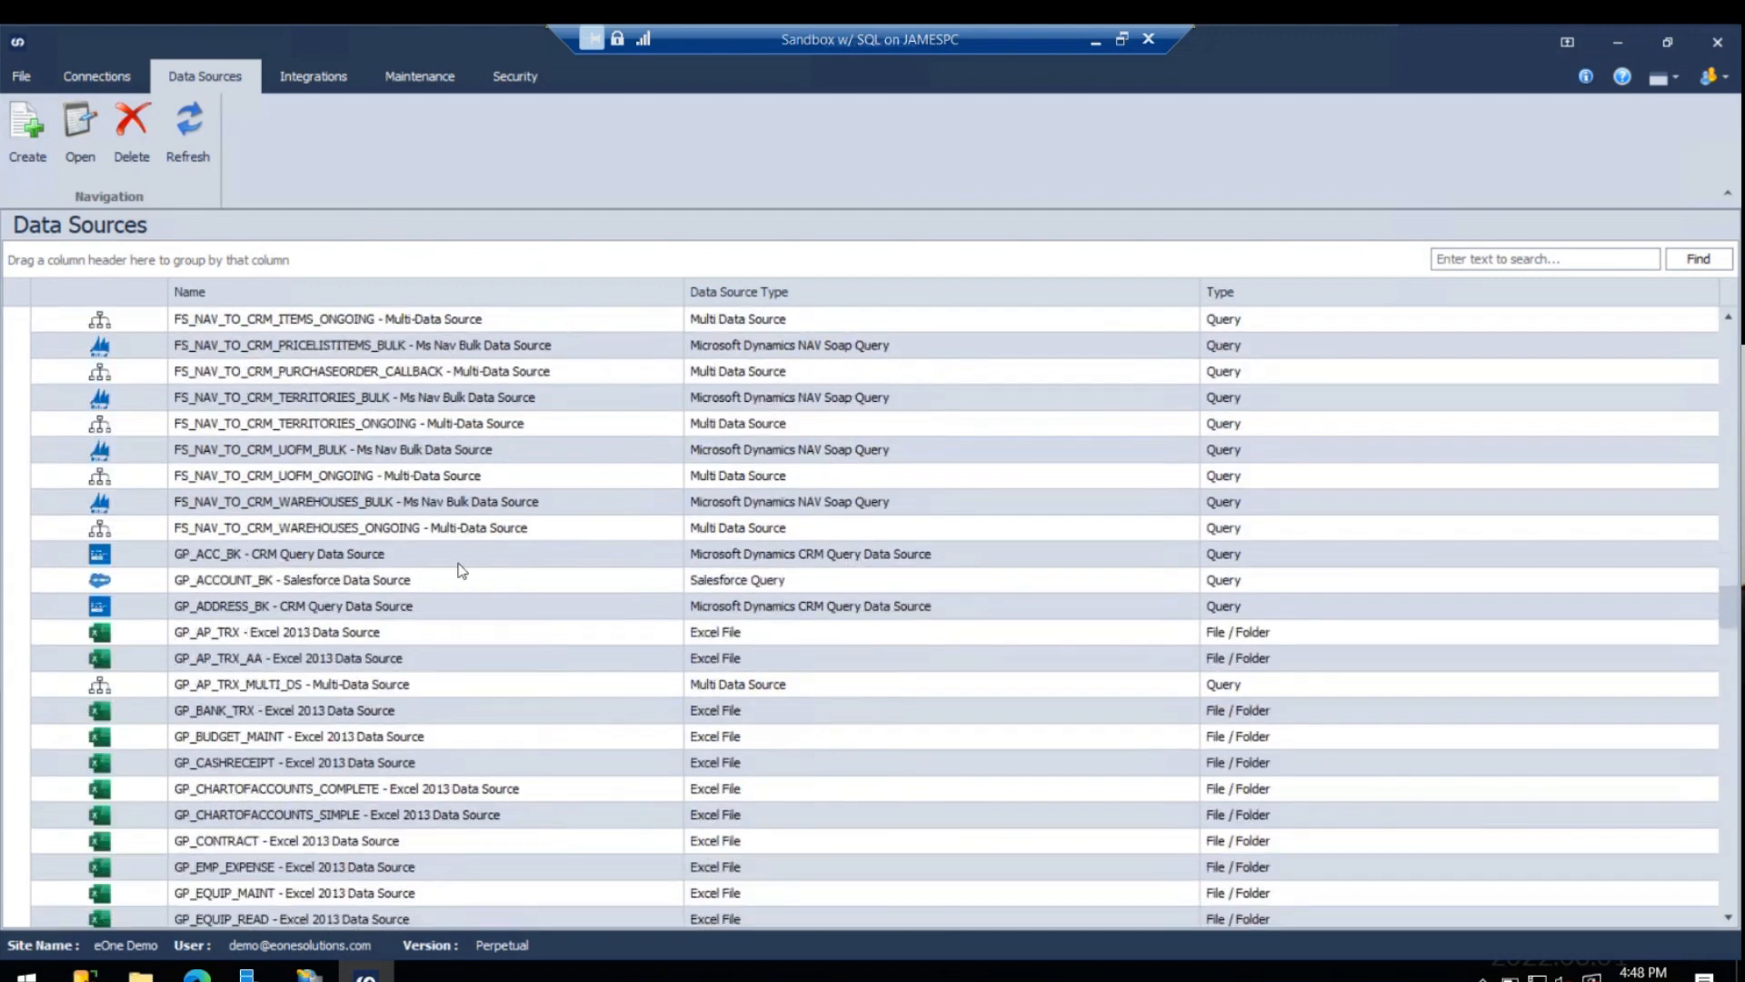
scroll(411, 460, up, 20)
scroll(412, 460, up, 20)
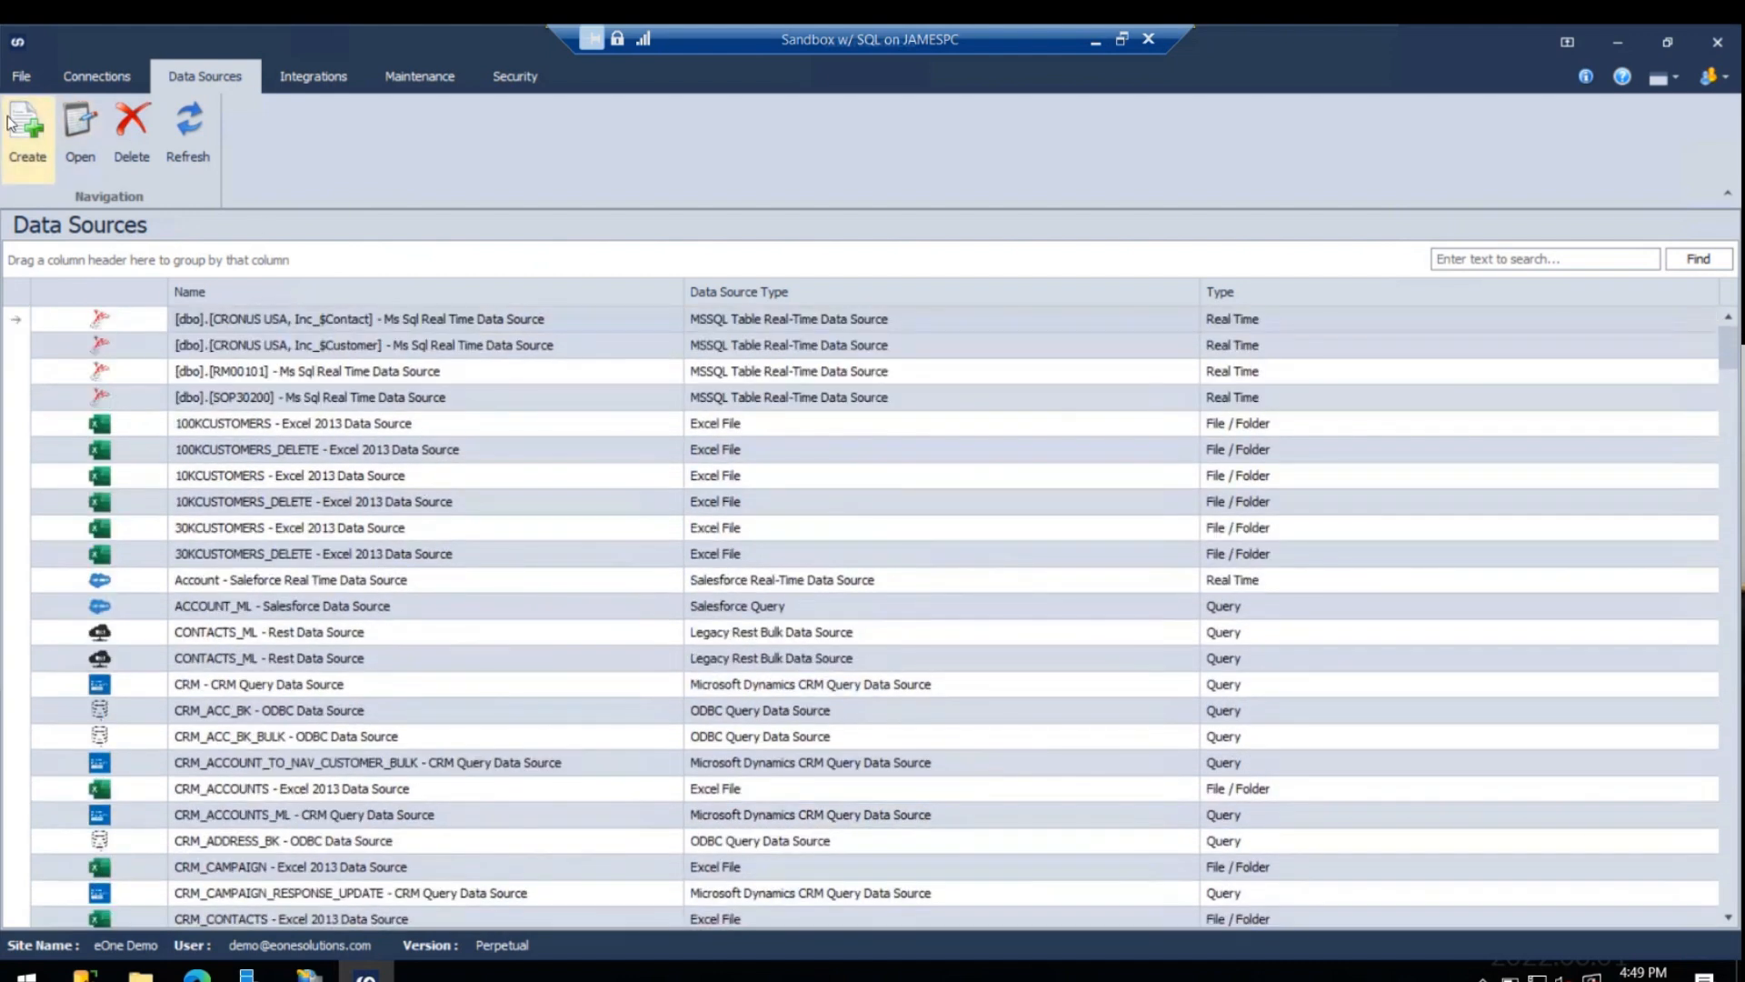
click(11, 124)
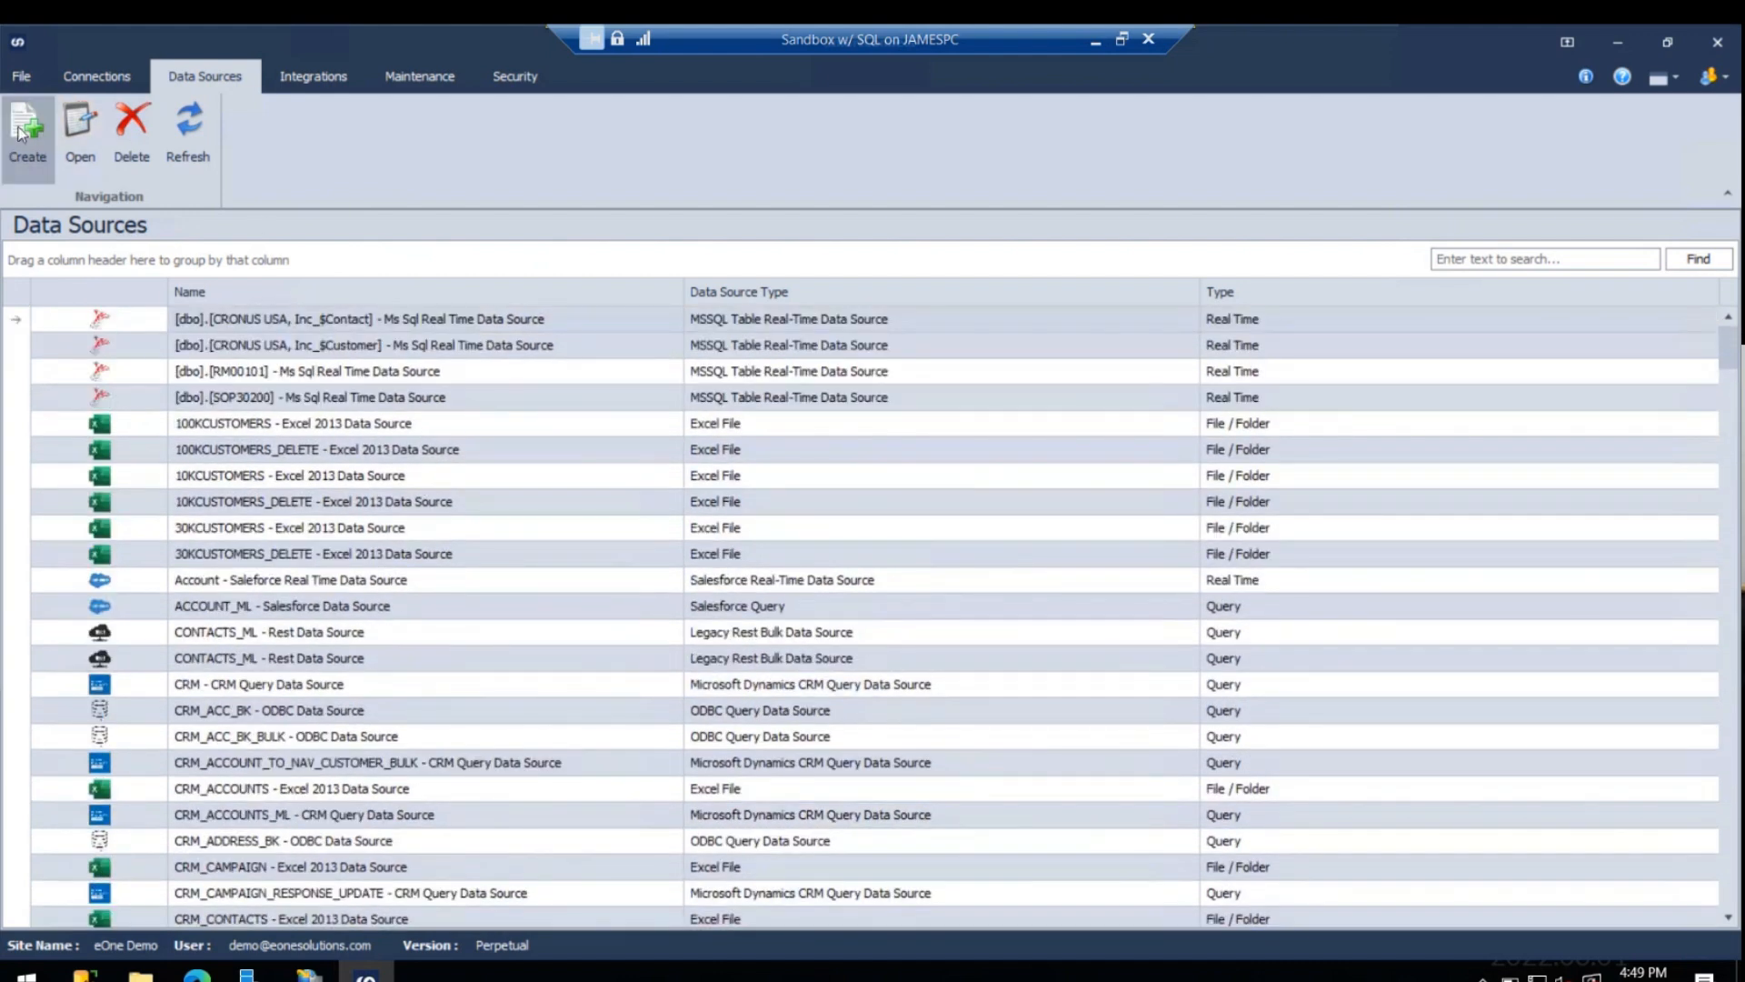
click(689, 193)
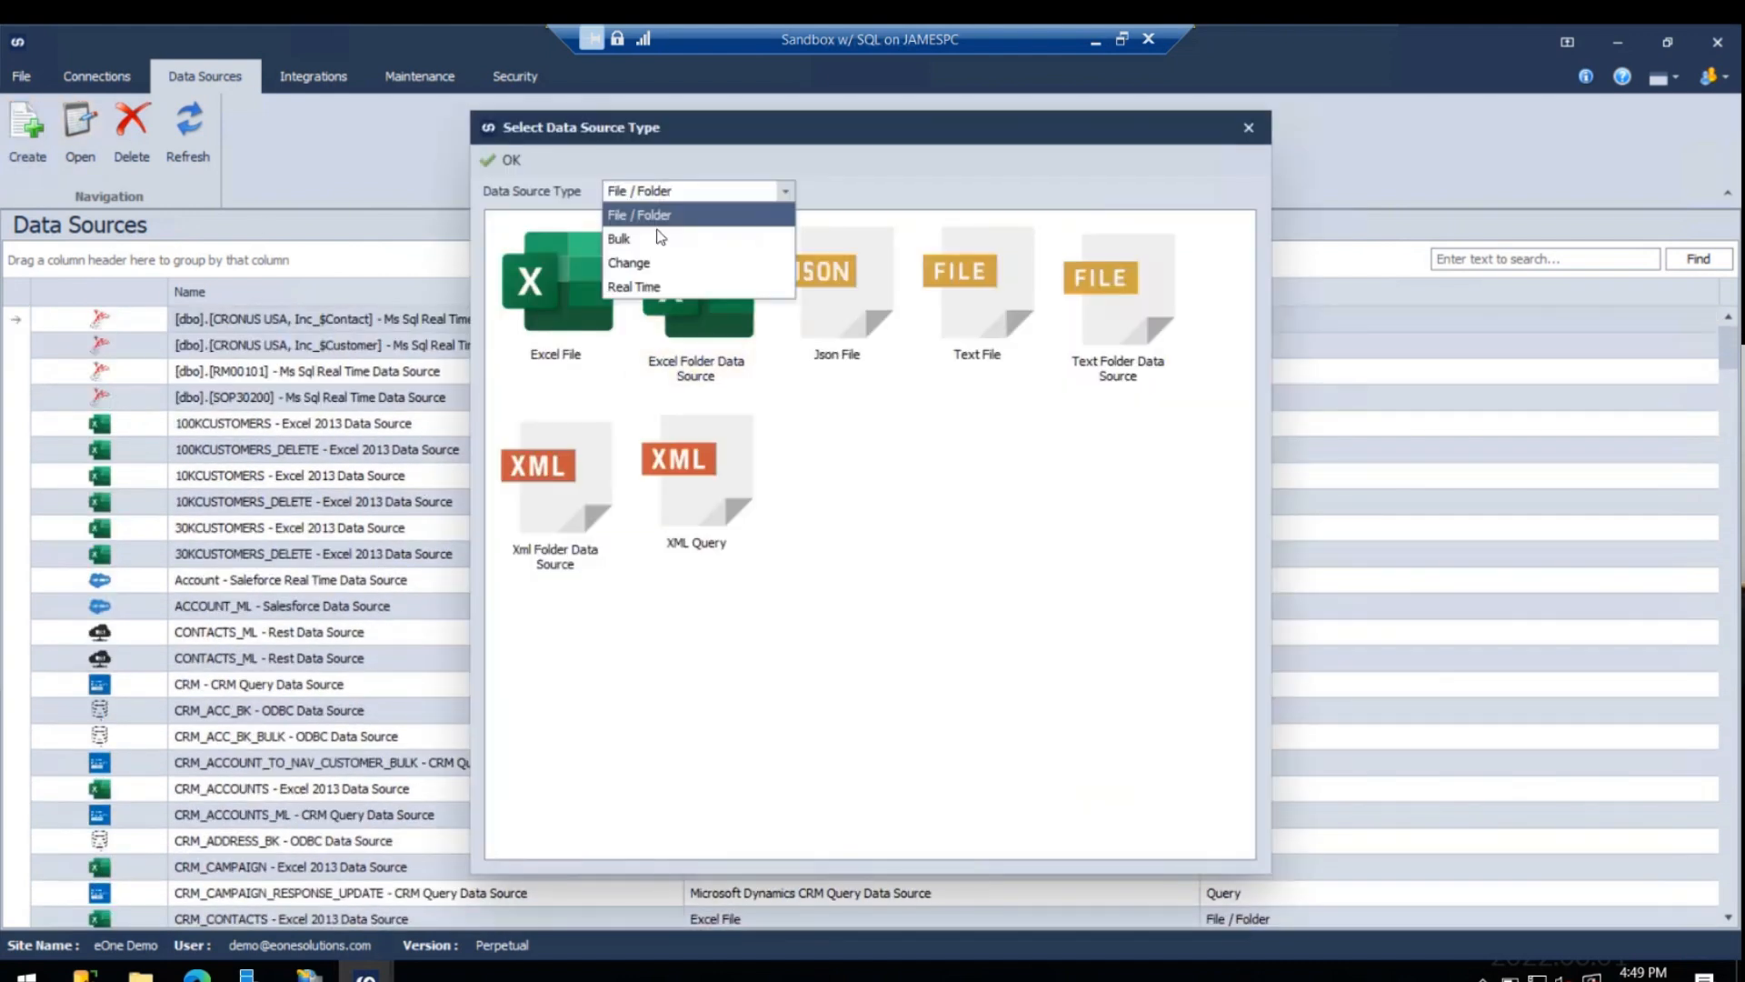
click(620, 241)
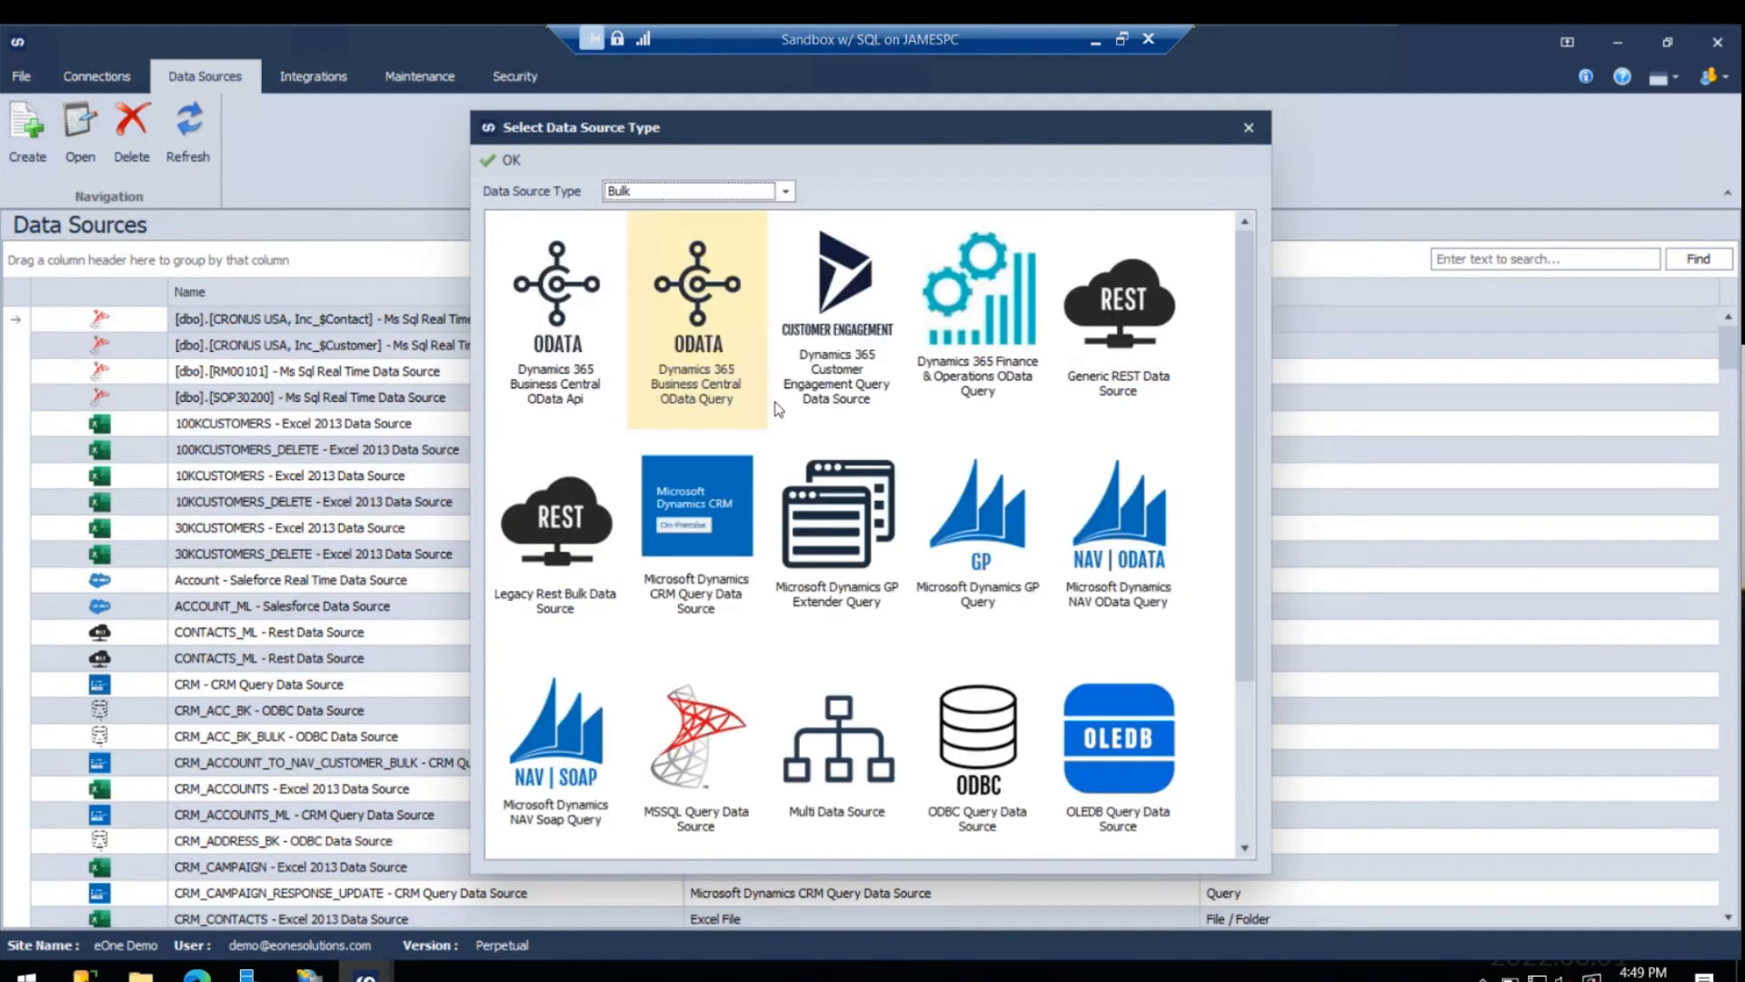
scroll(977, 509, down, 3)
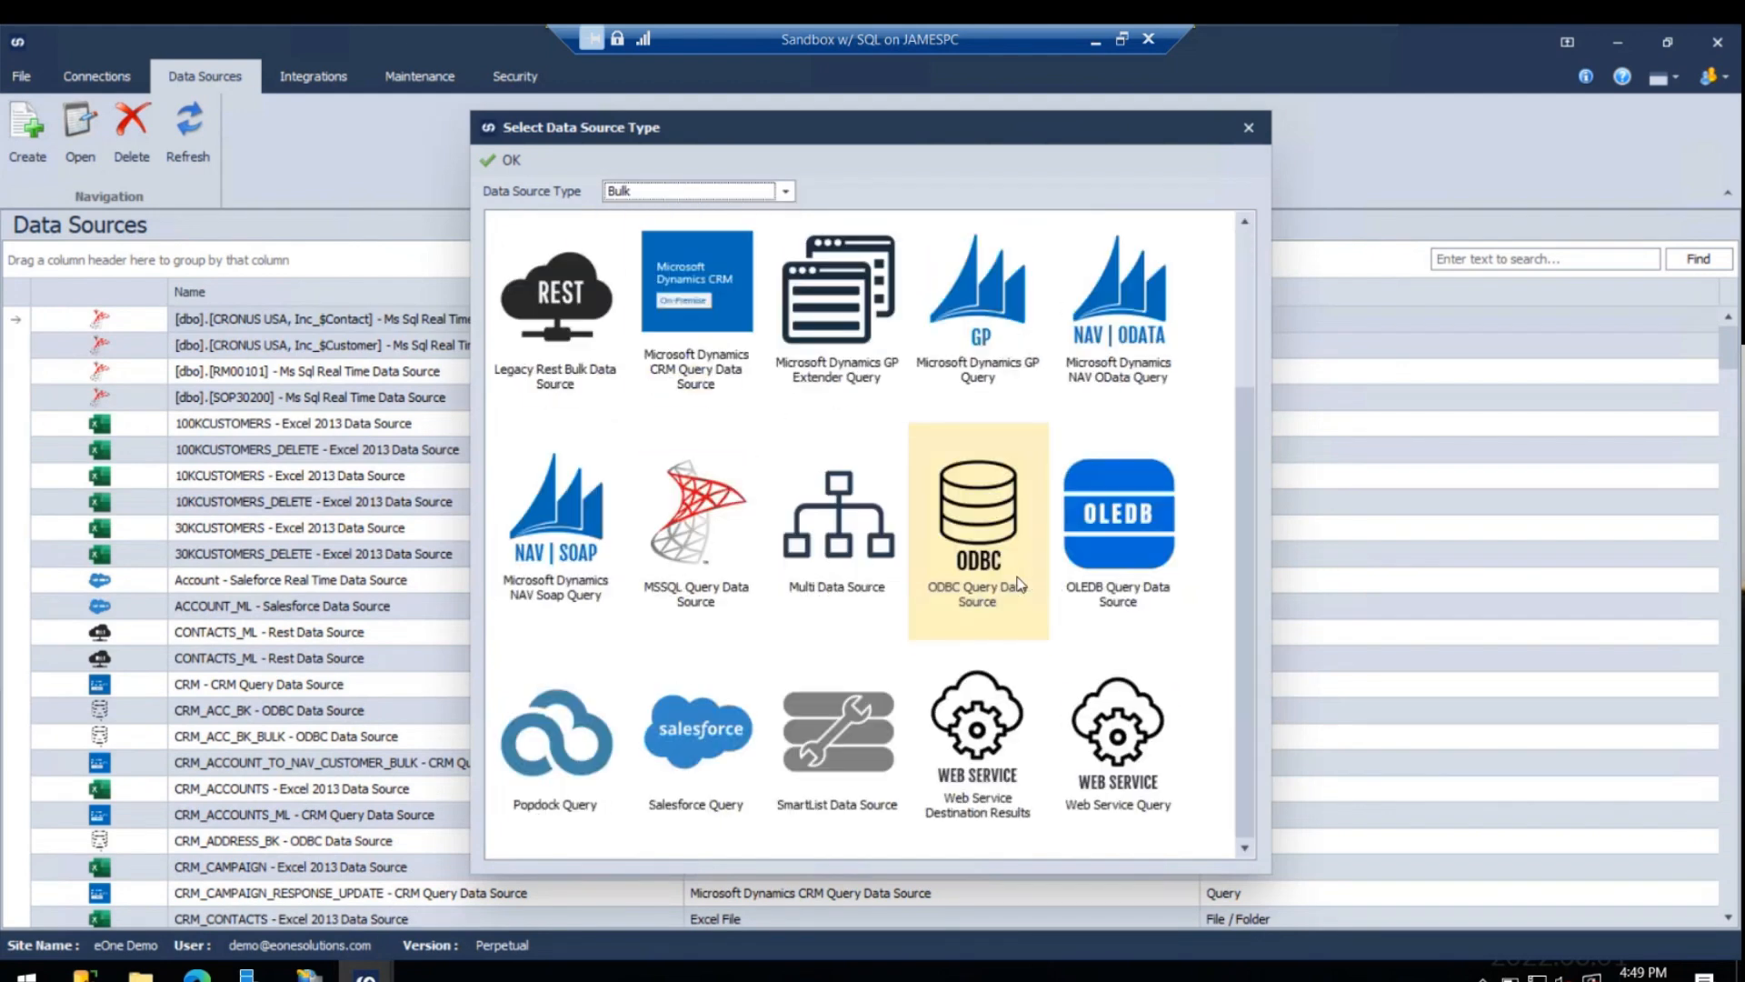
click(687, 193)
click(637, 286)
click(643, 193)
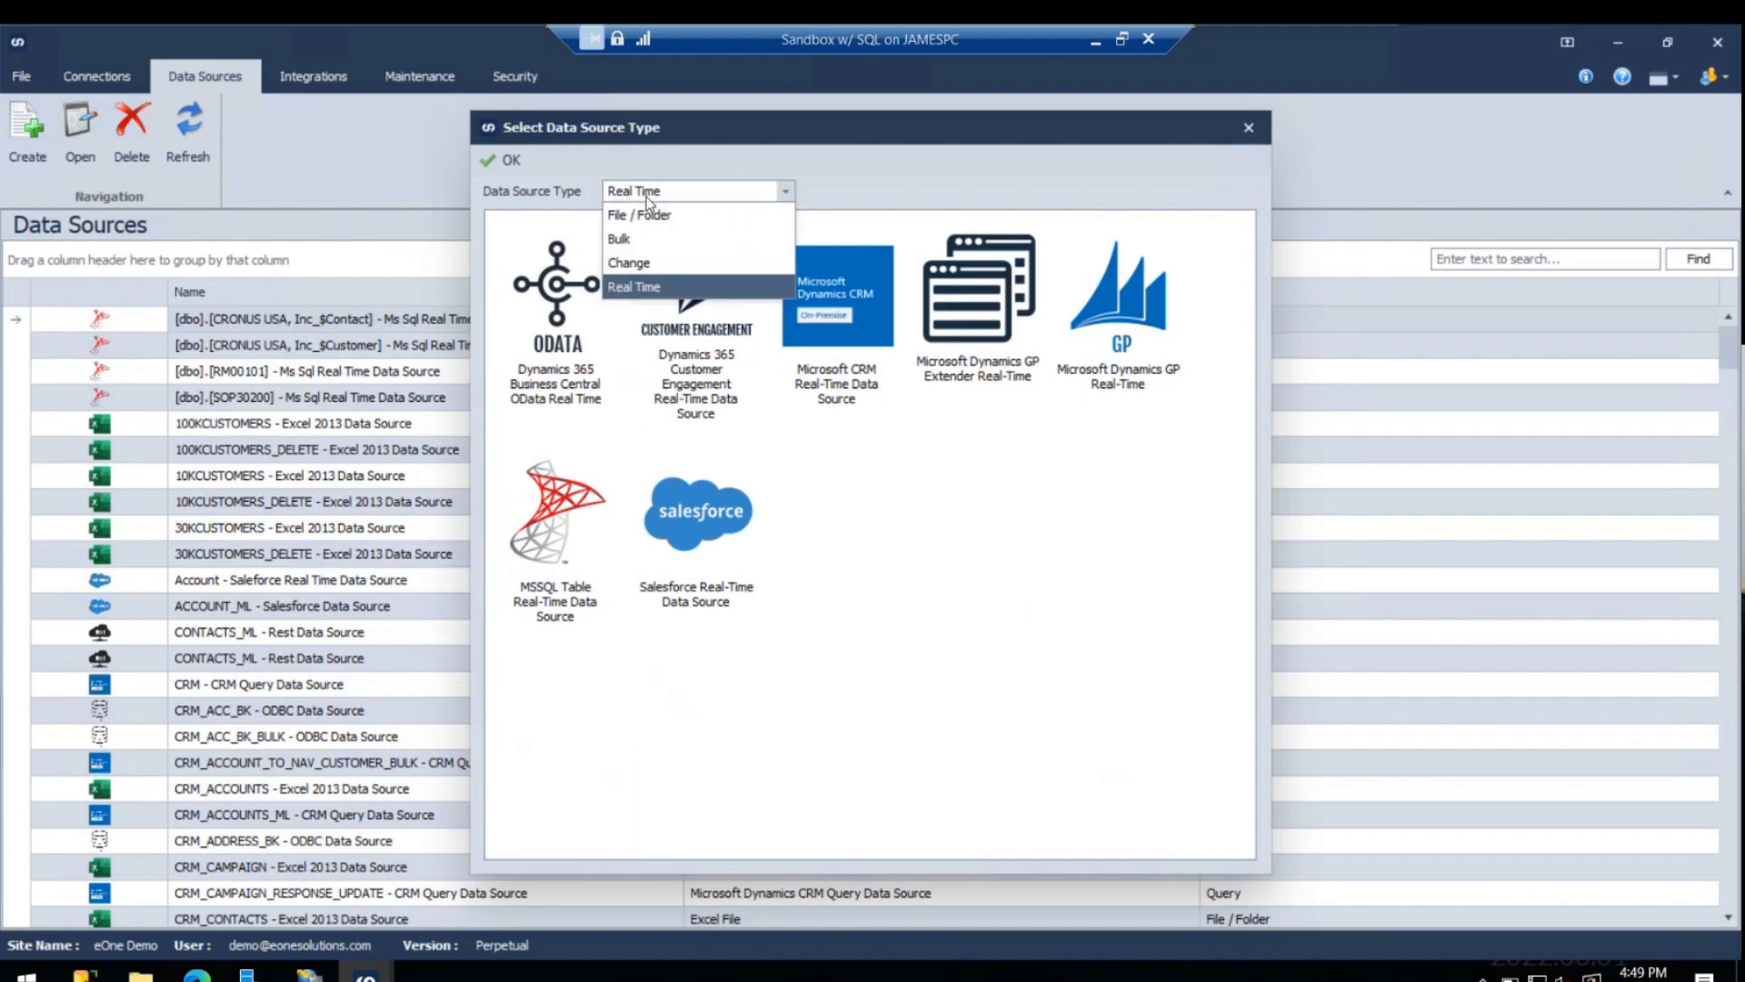
click(623, 238)
scroll(565, 768, down, 3)
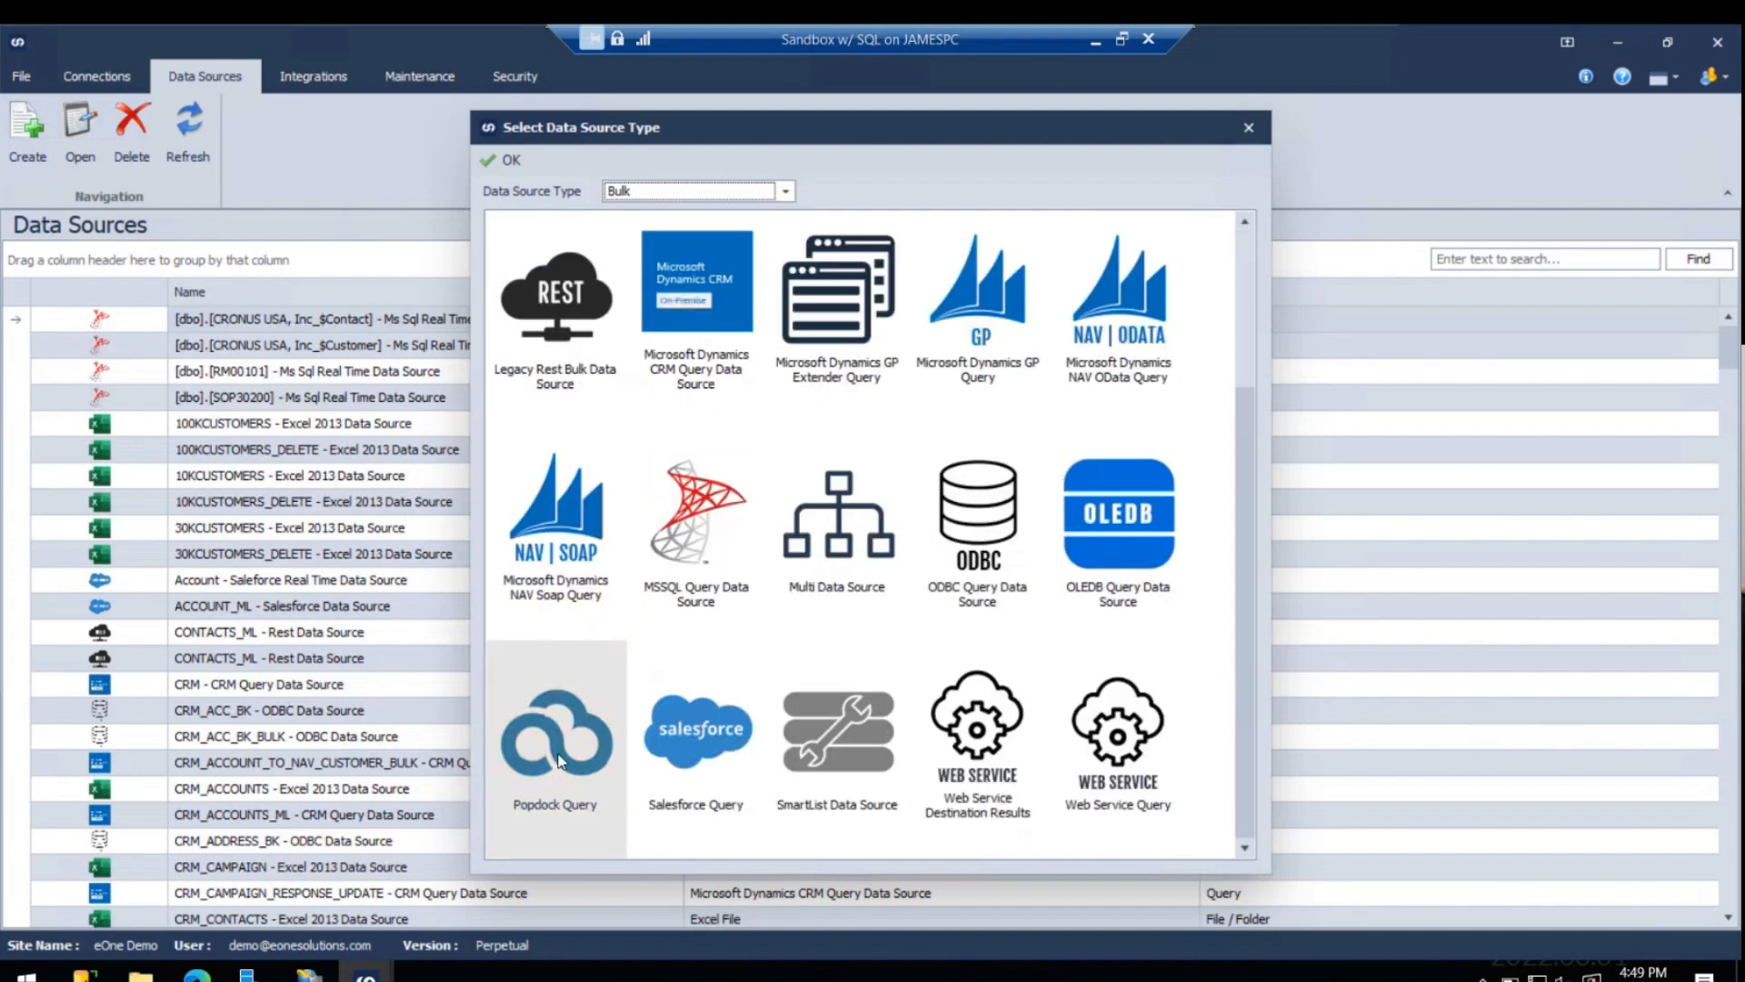
- Choose Popdock Query as the data source and name it "Test Join data"
click(559, 751)
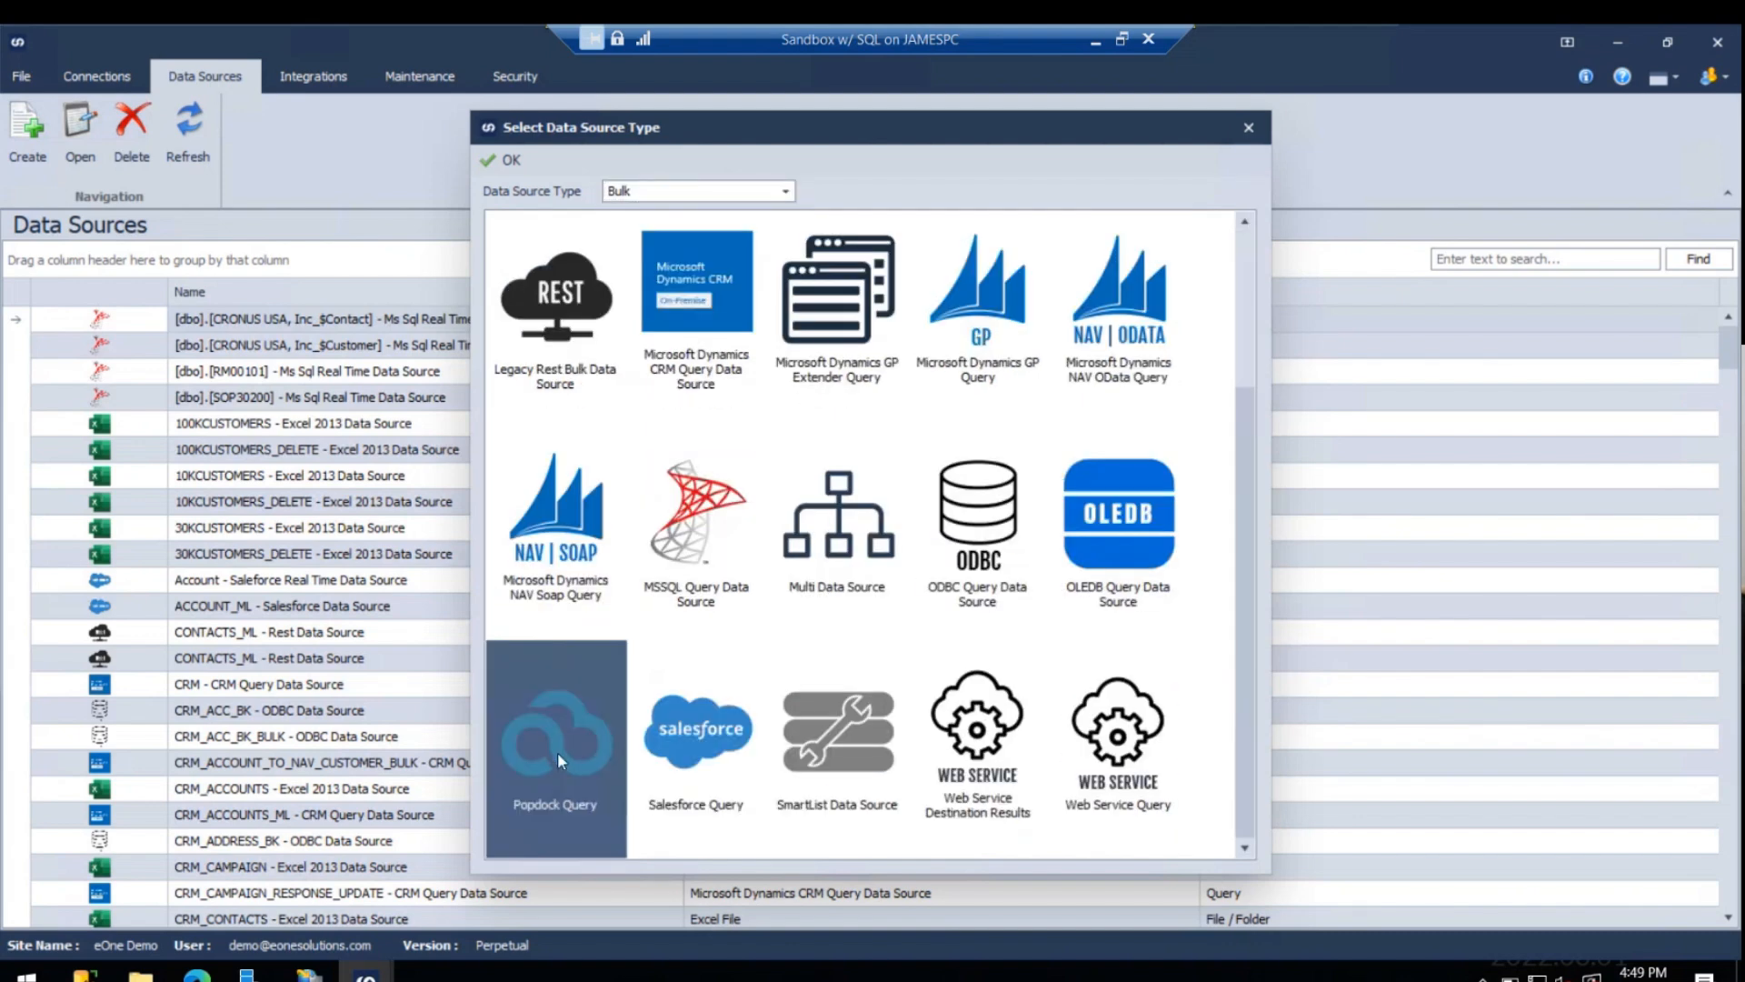
click(511, 162)
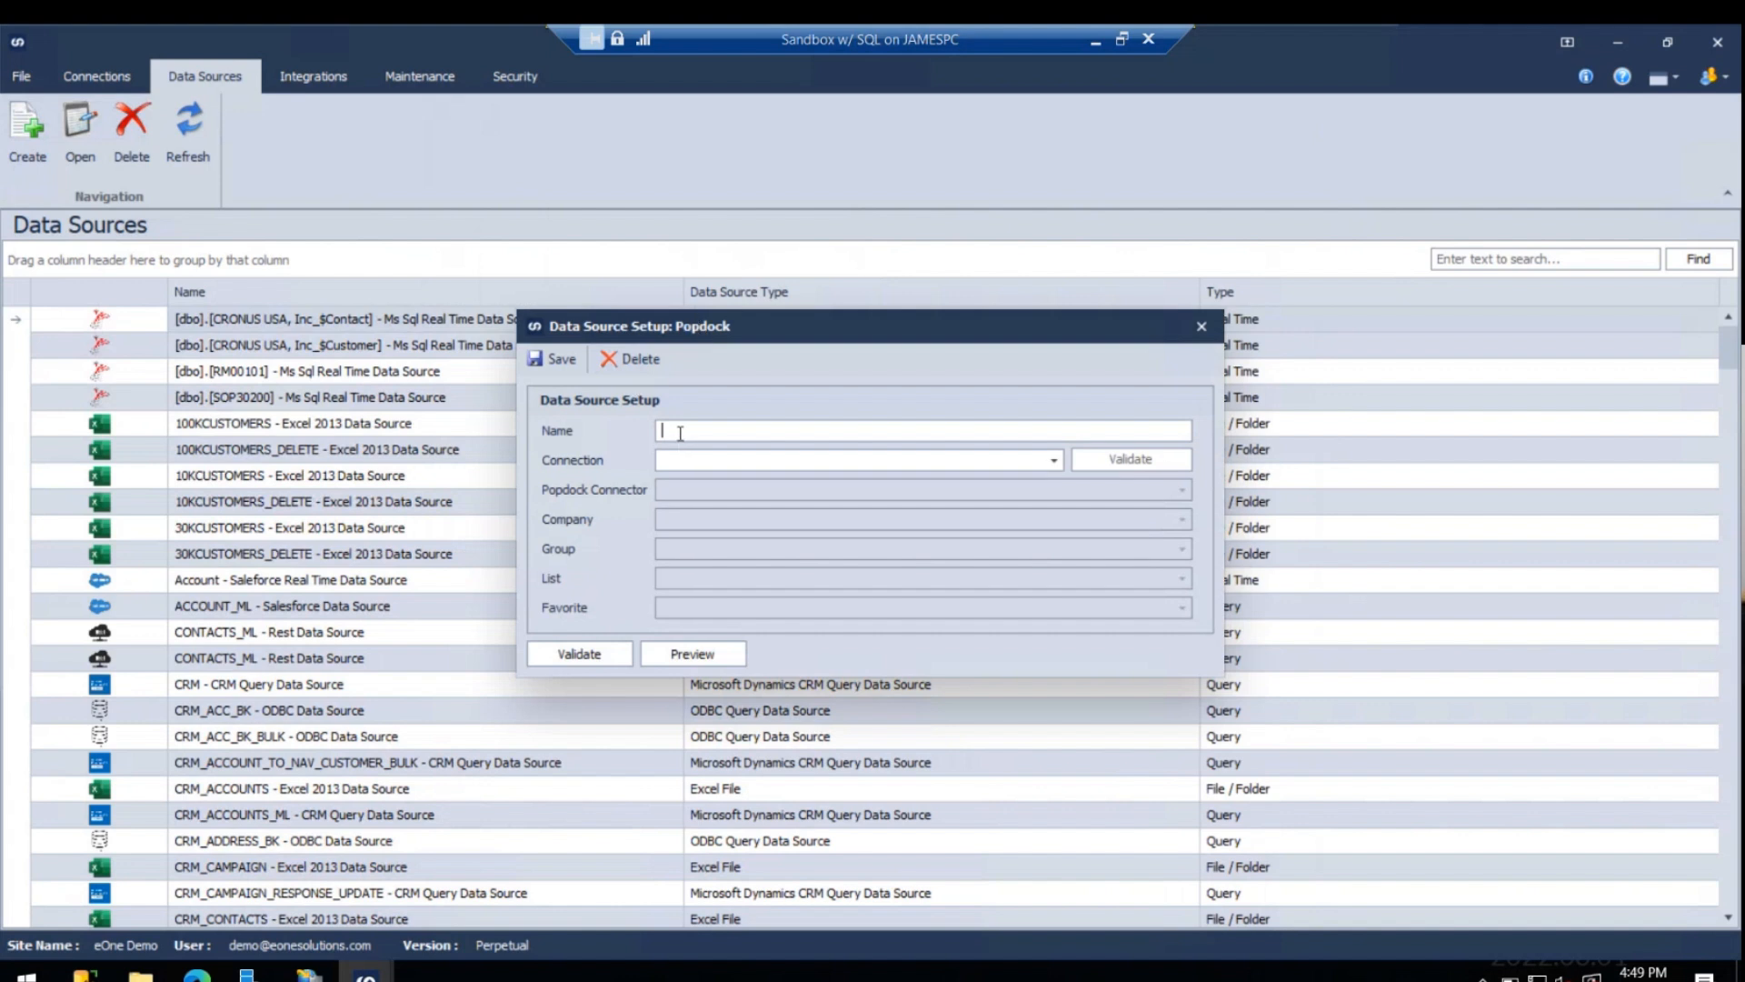
text(Test Join data)
- Assign the saved Popdock connection to the data source and validate it
click(969, 459)
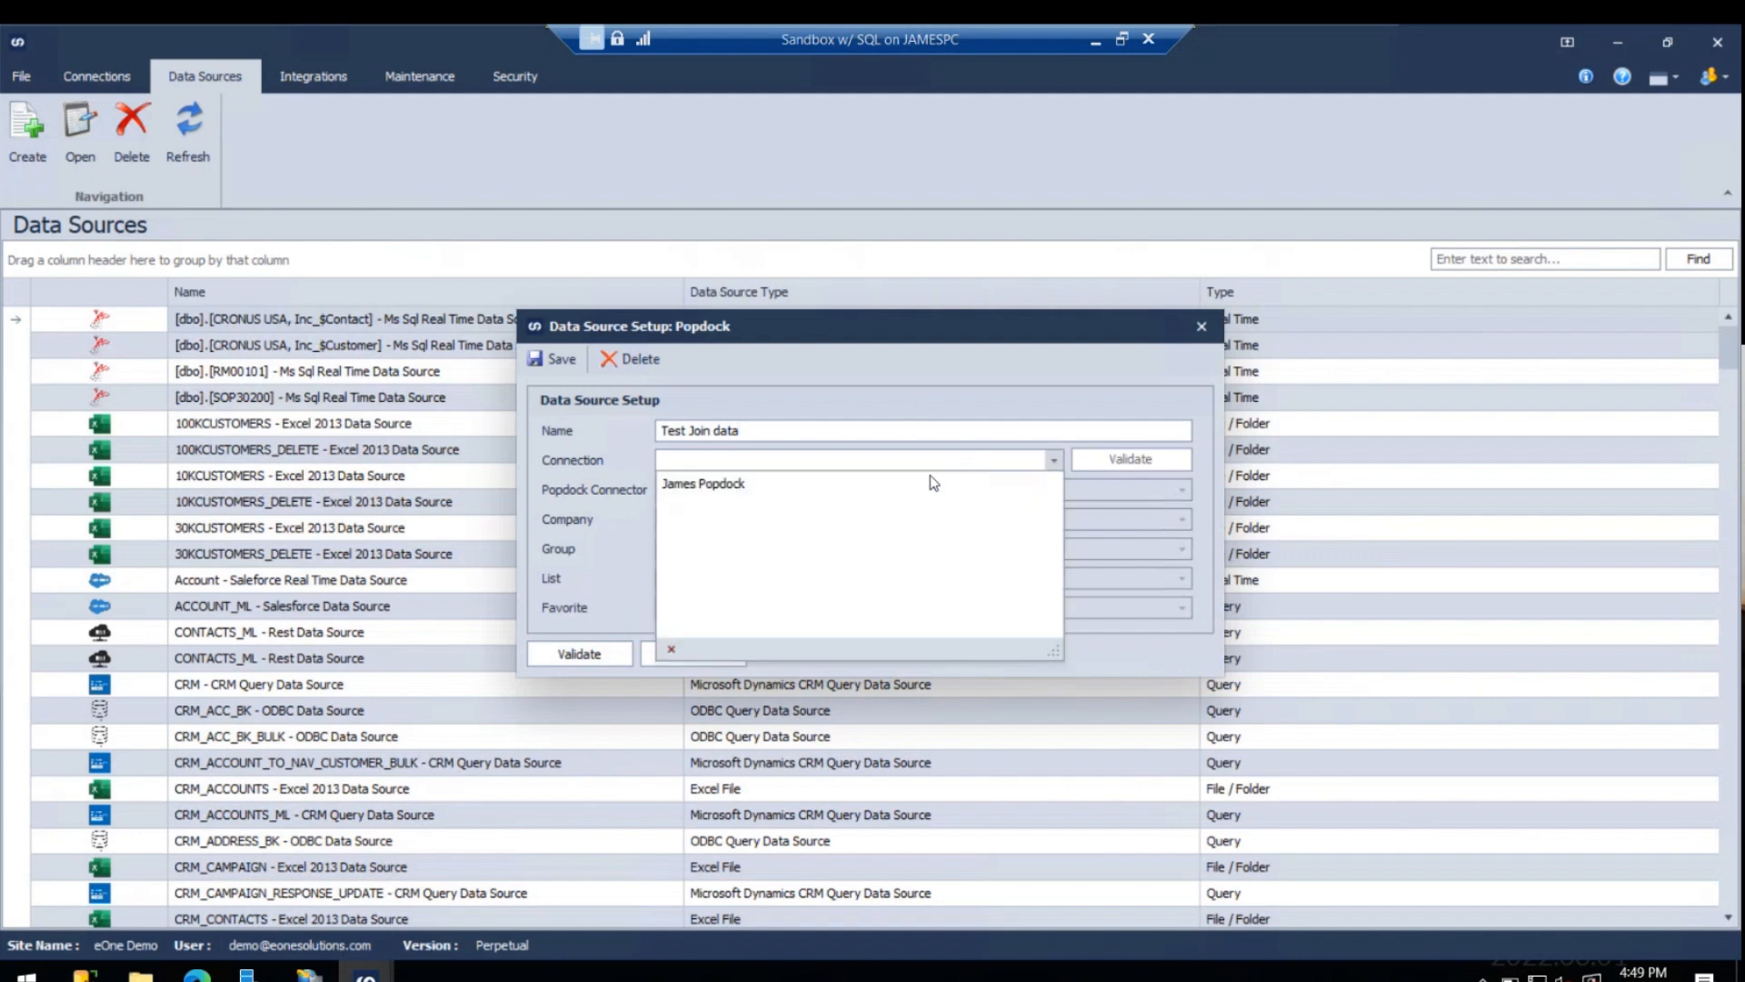
click(889, 485)
click(1113, 466)
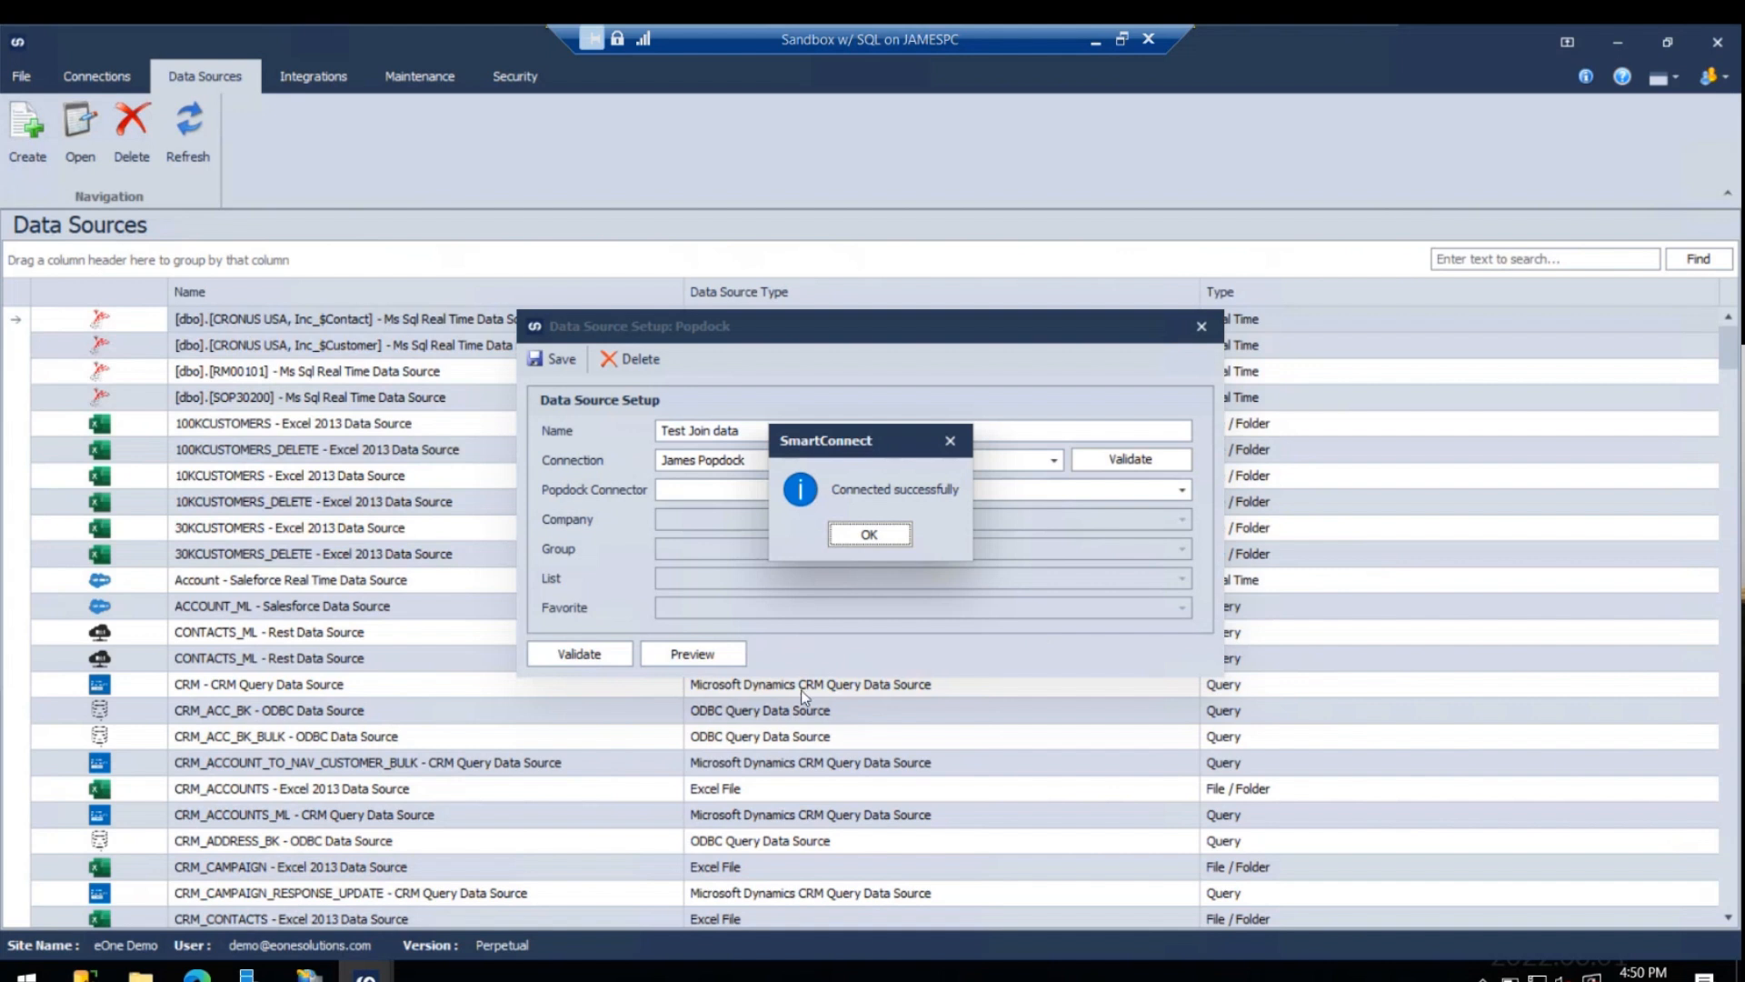
click(878, 535)
- Set the data source's Popdock connector to the GP Gateway one and its company to Fabrikam, Inc
click(962, 493)
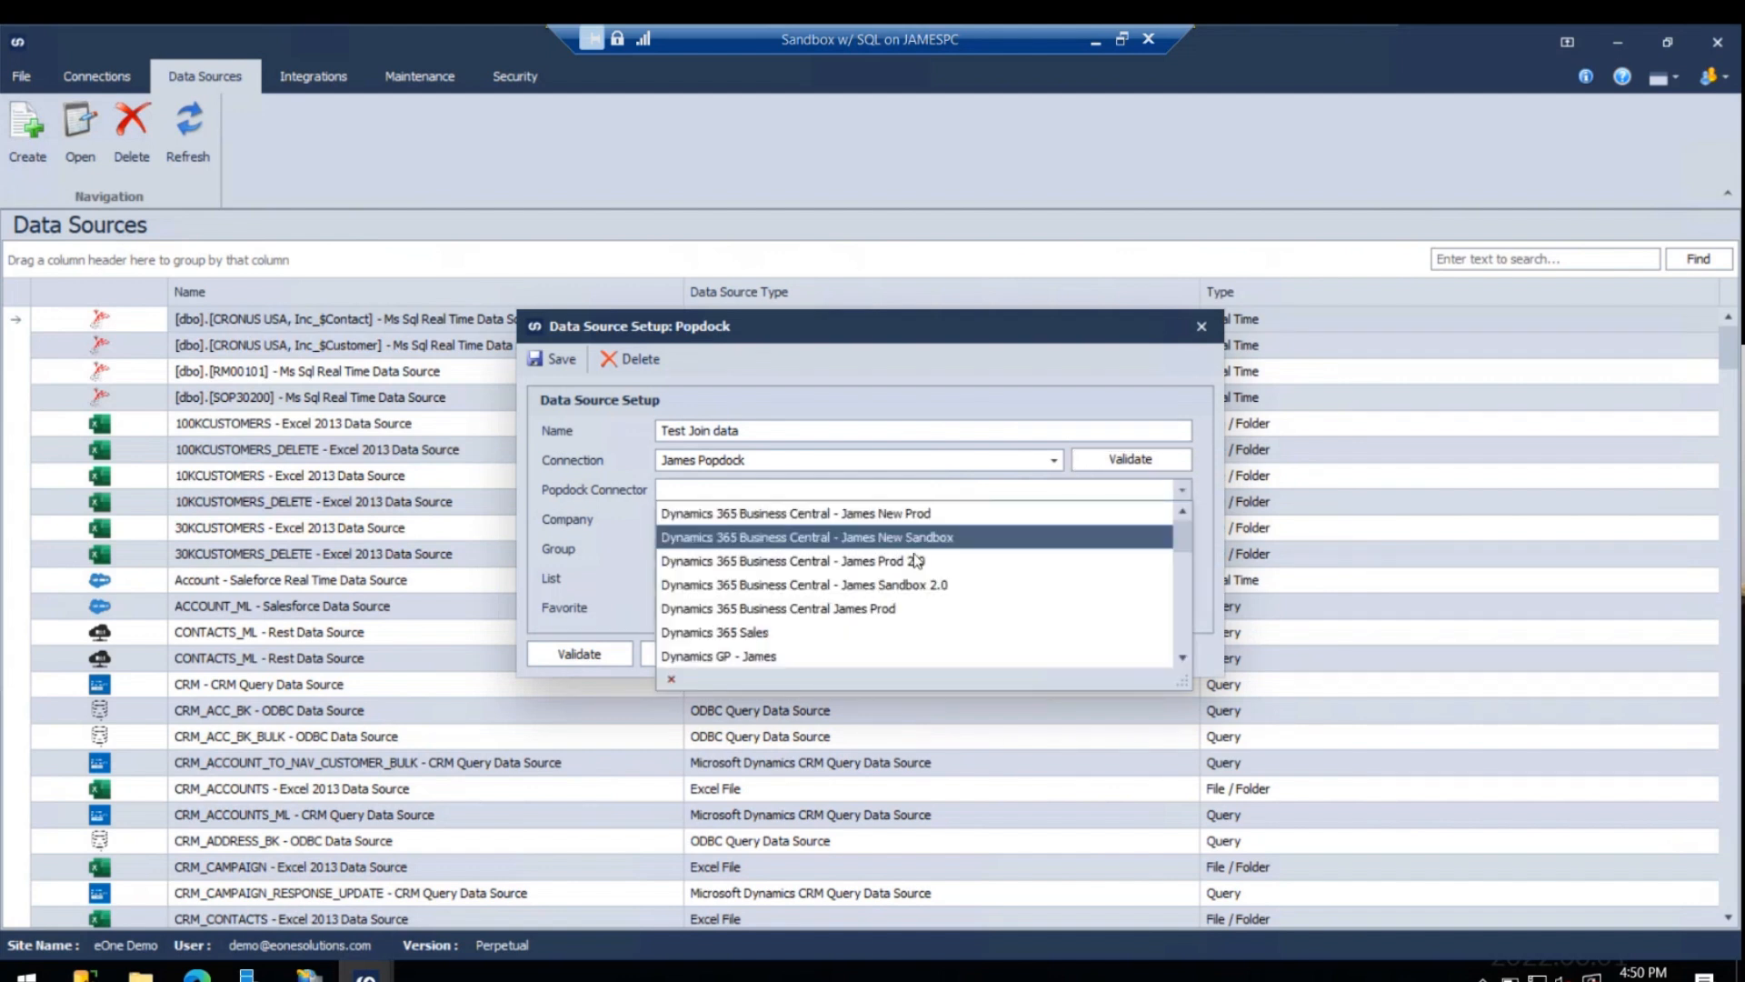
scroll(905, 586, down, 1)
scroll(904, 583, down, 2)
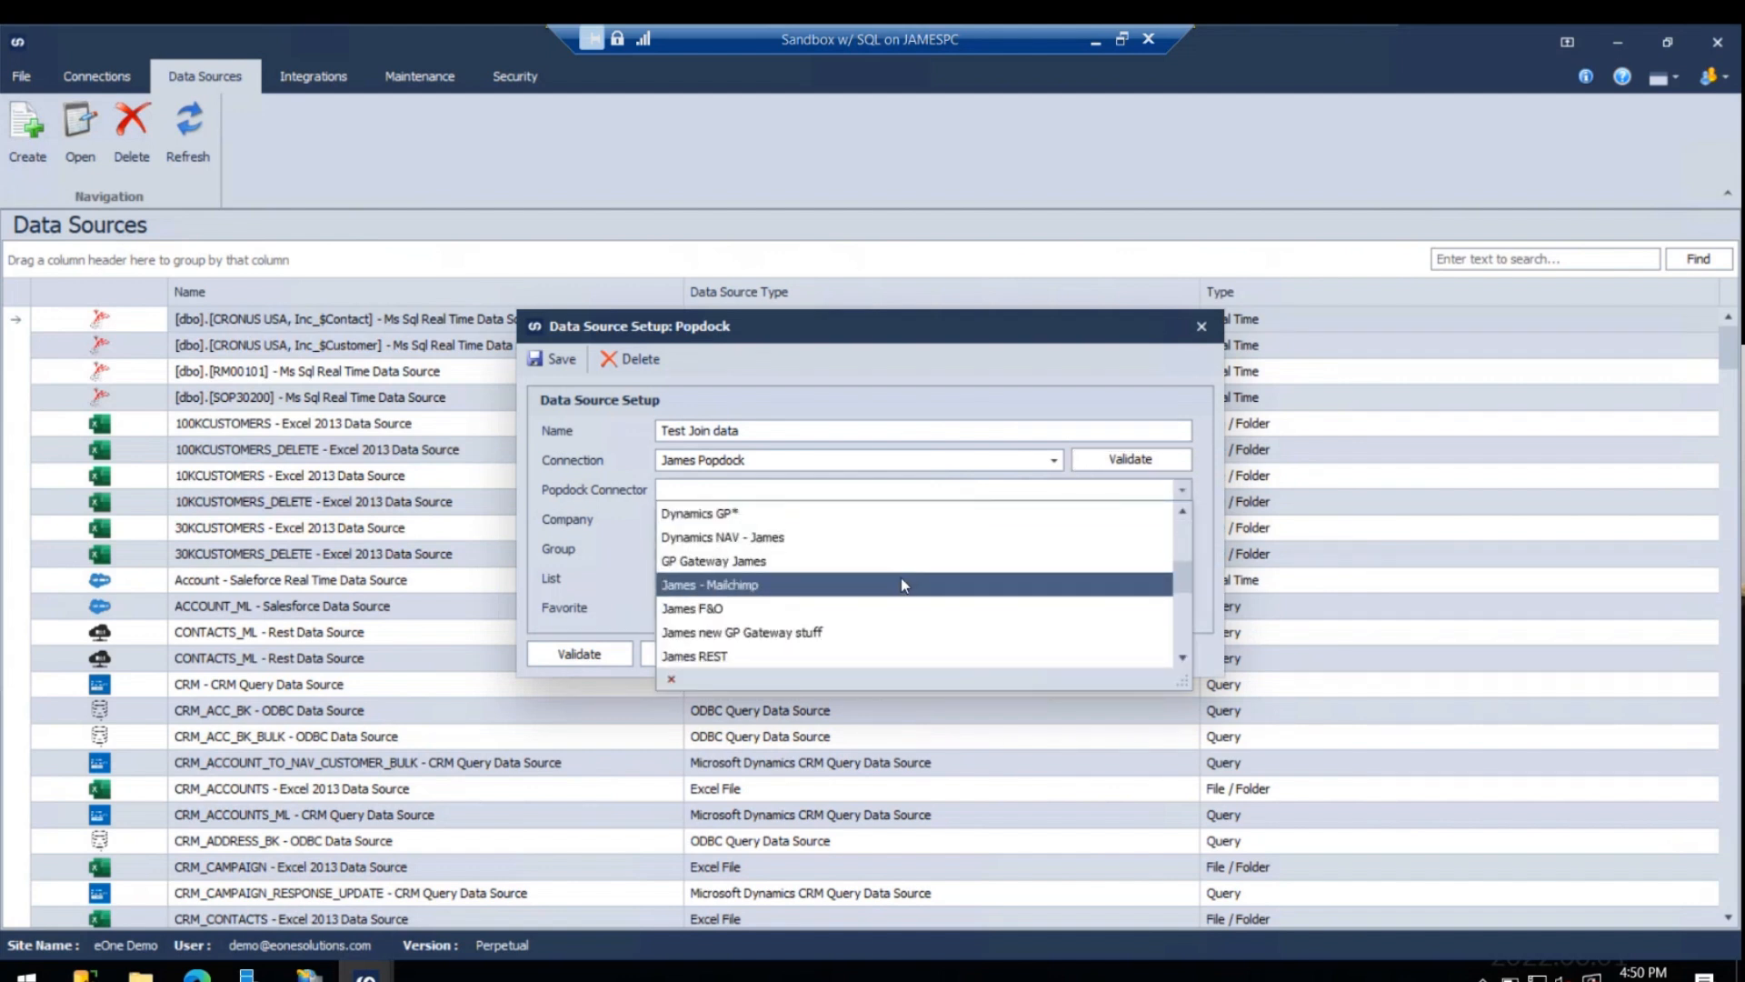
click(843, 563)
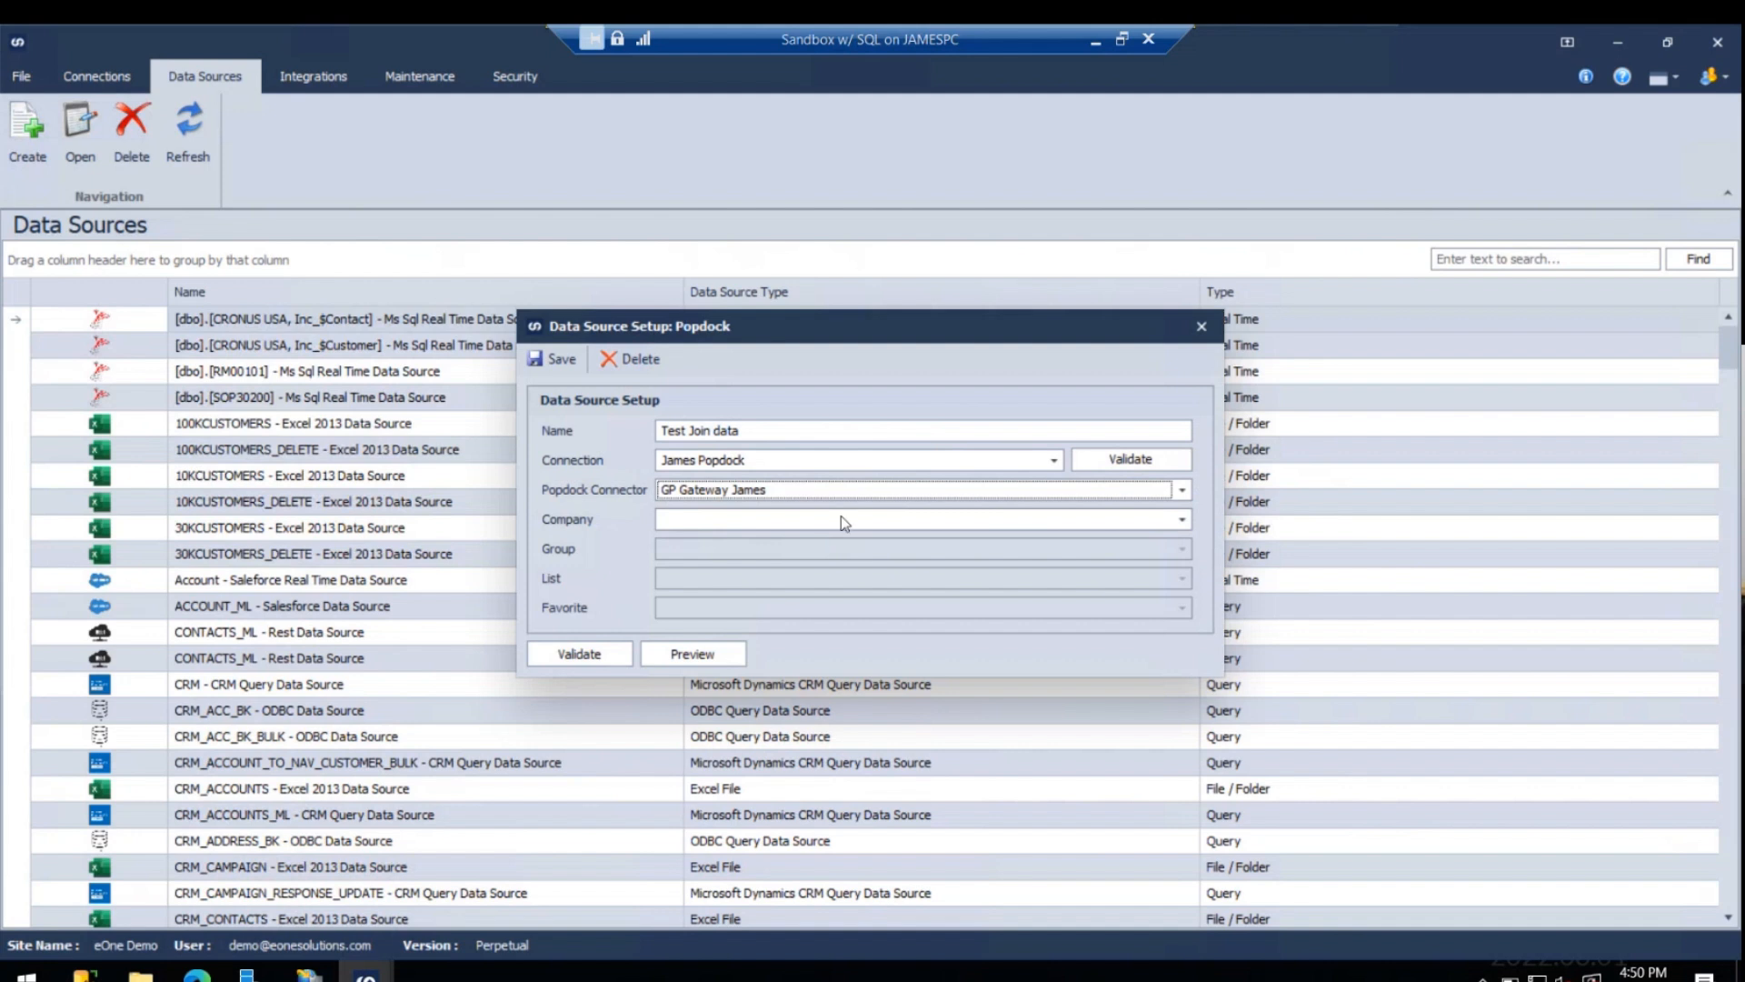
click(848, 520)
click(769, 570)
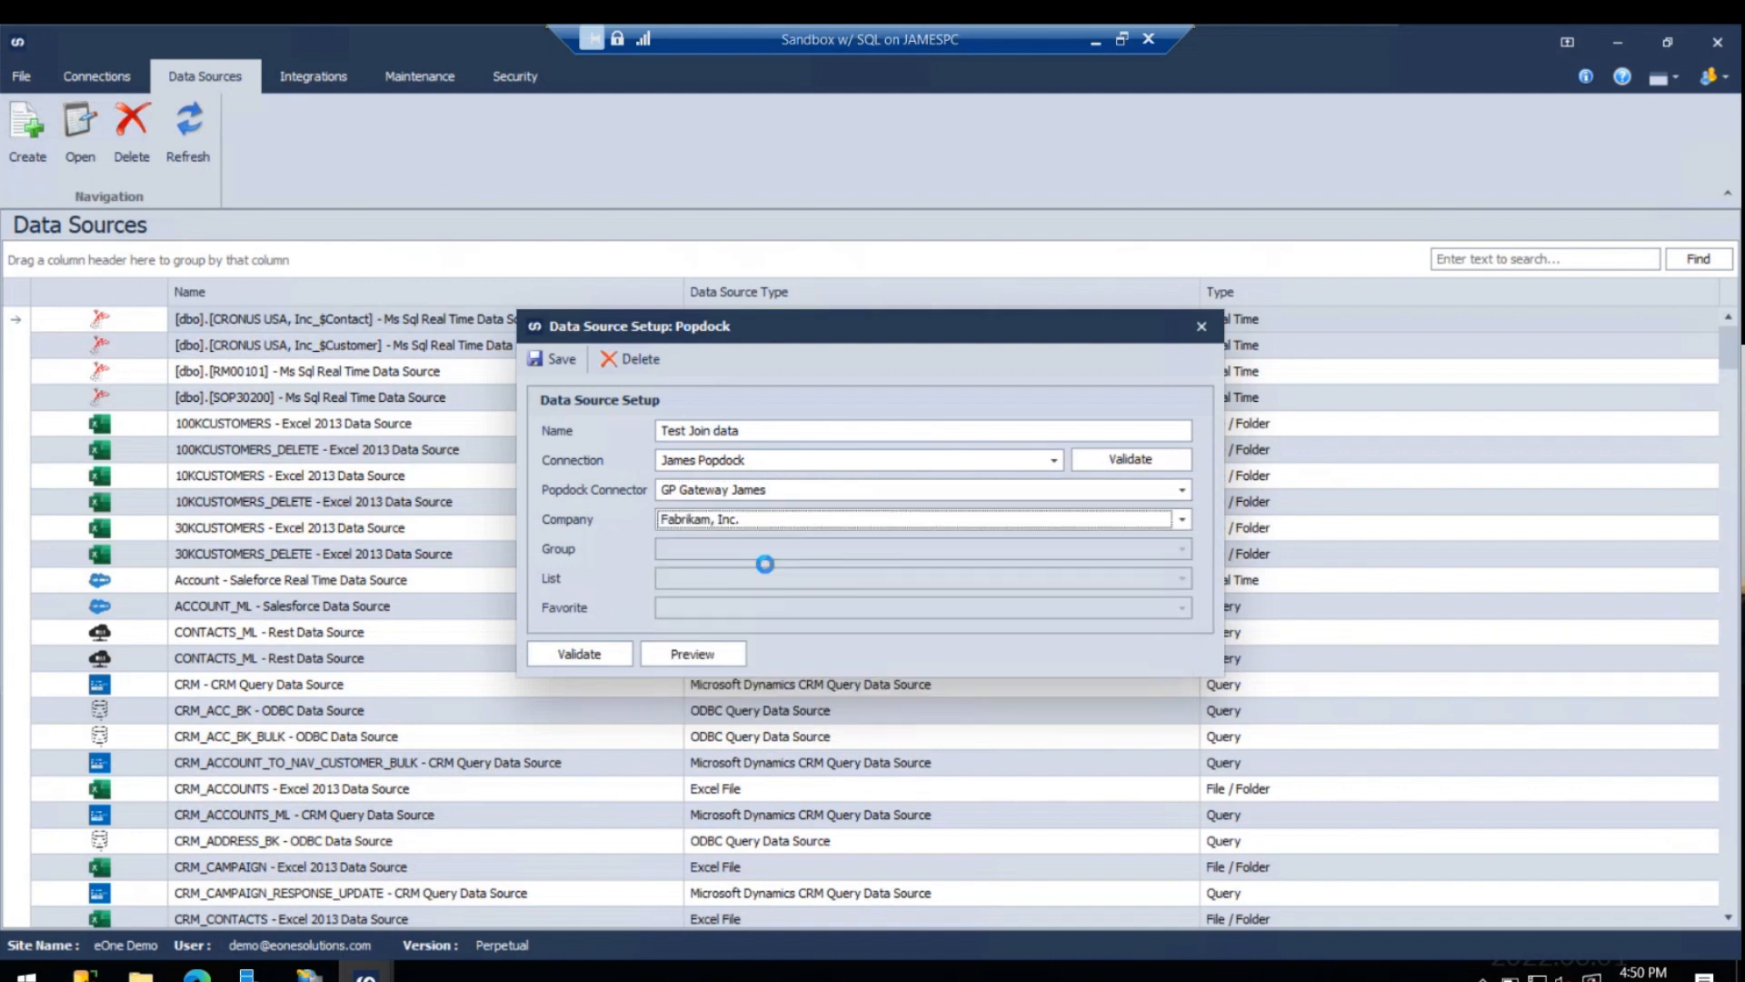
- Set the data source's group to Sales
click(798, 549)
scroll(738, 673, down, 1)
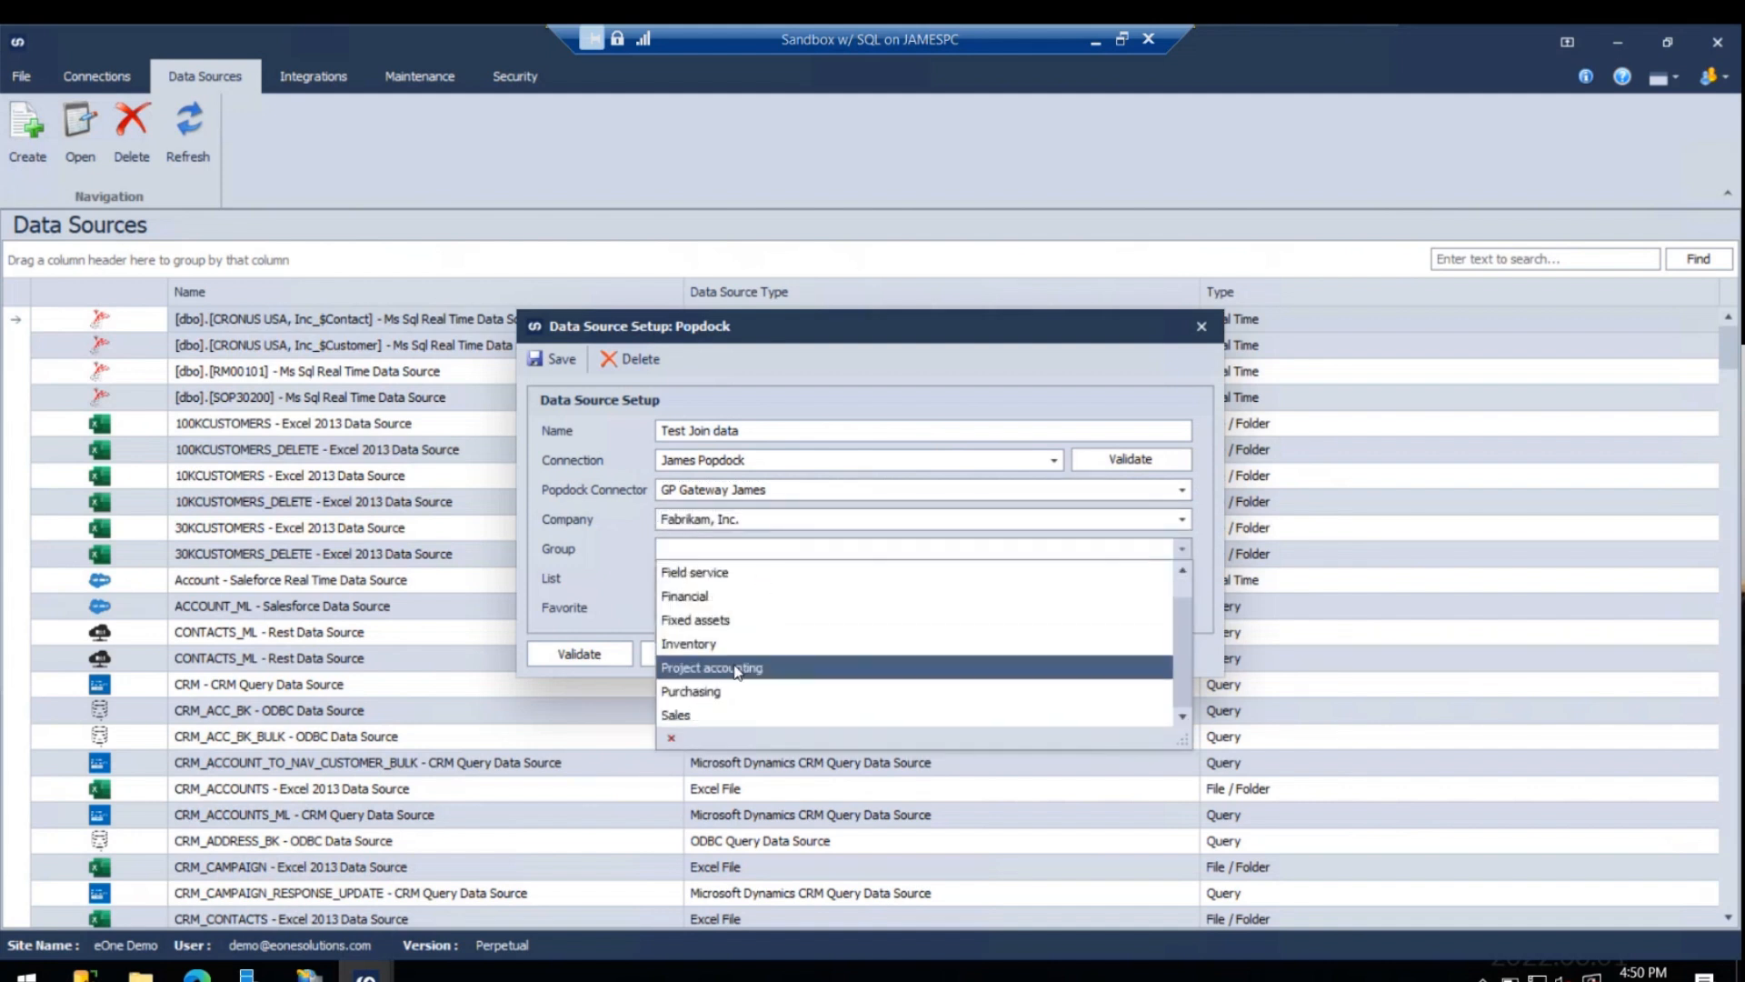
click(727, 716)
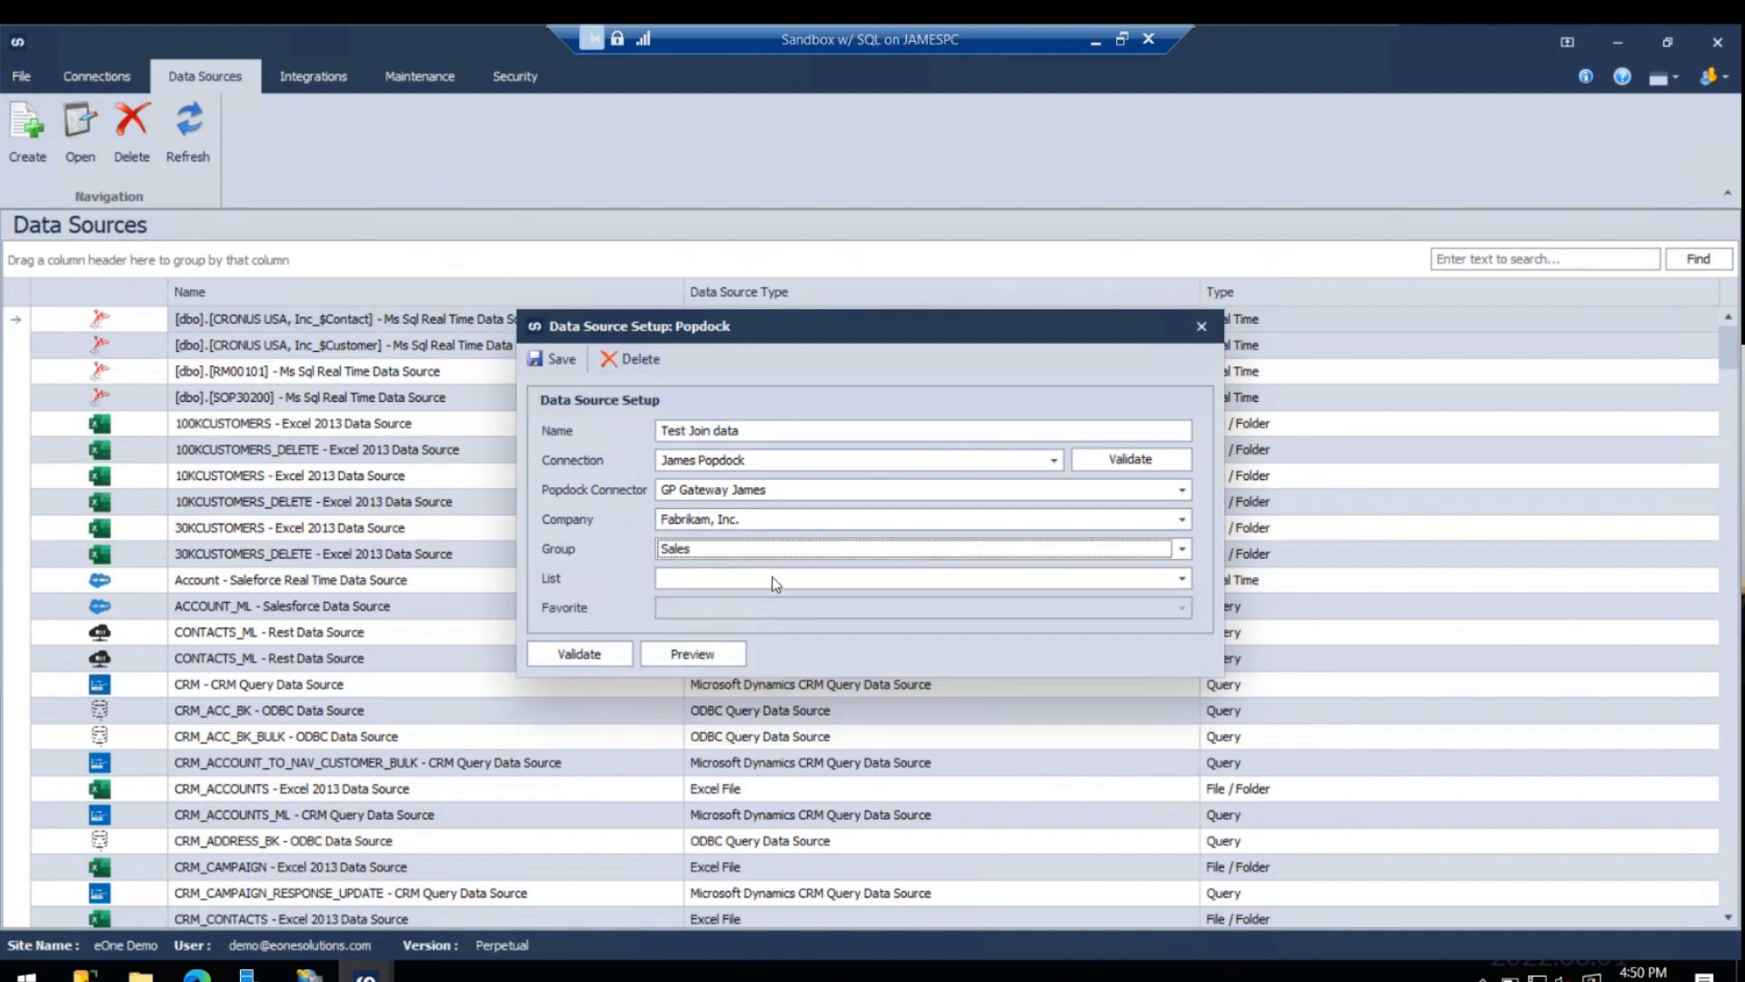
- Look through the Sales lists and the available groups in the data source setup for the test join list
click(776, 580)
scroll(789, 673, down, 5)
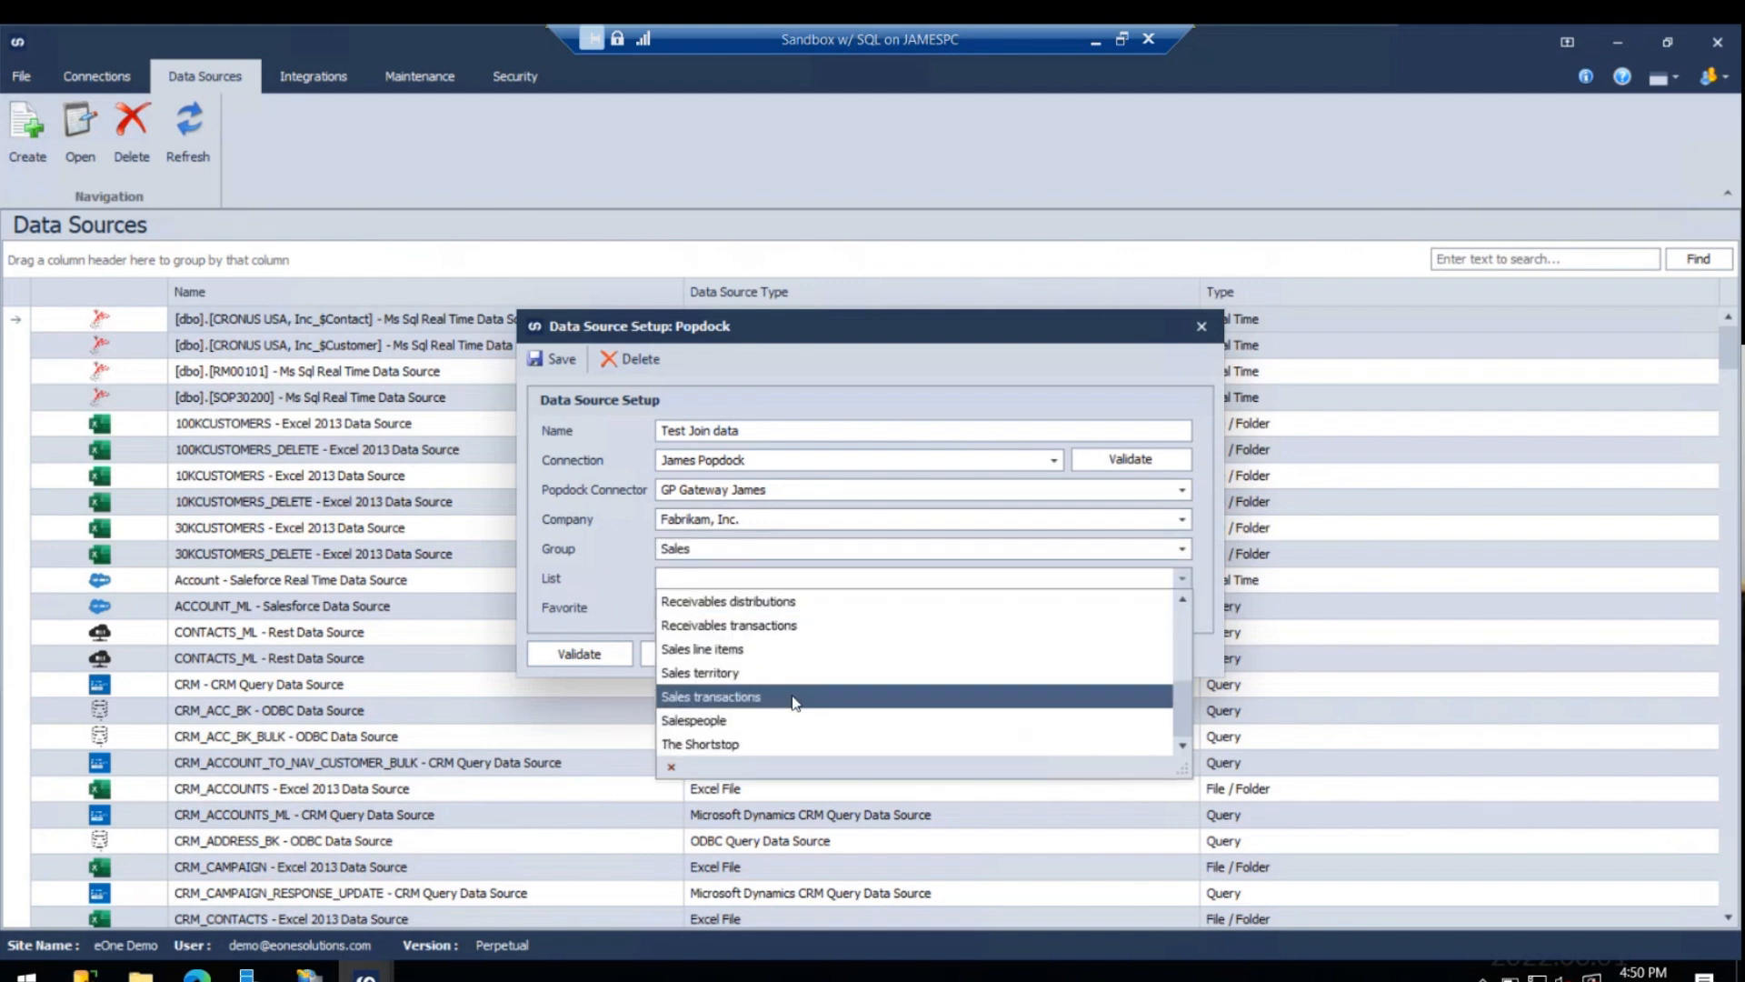
scroll(799, 700, up, 5)
click(800, 550)
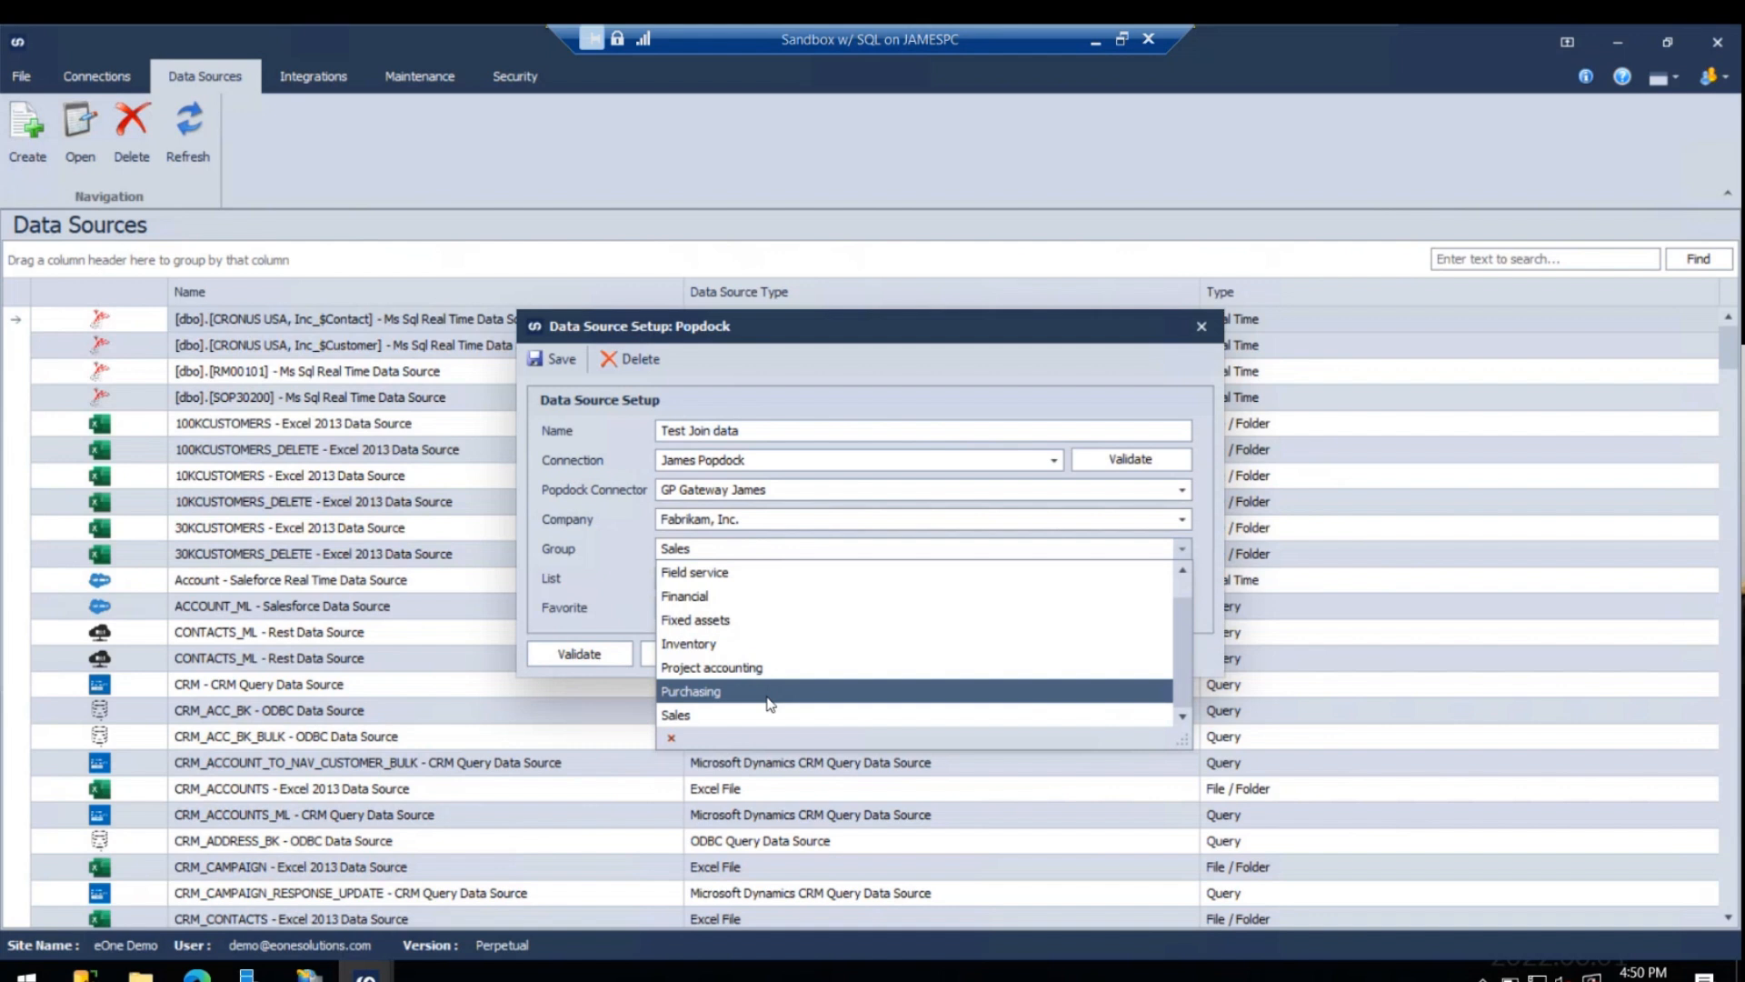
scroll(766, 684, up, 1)
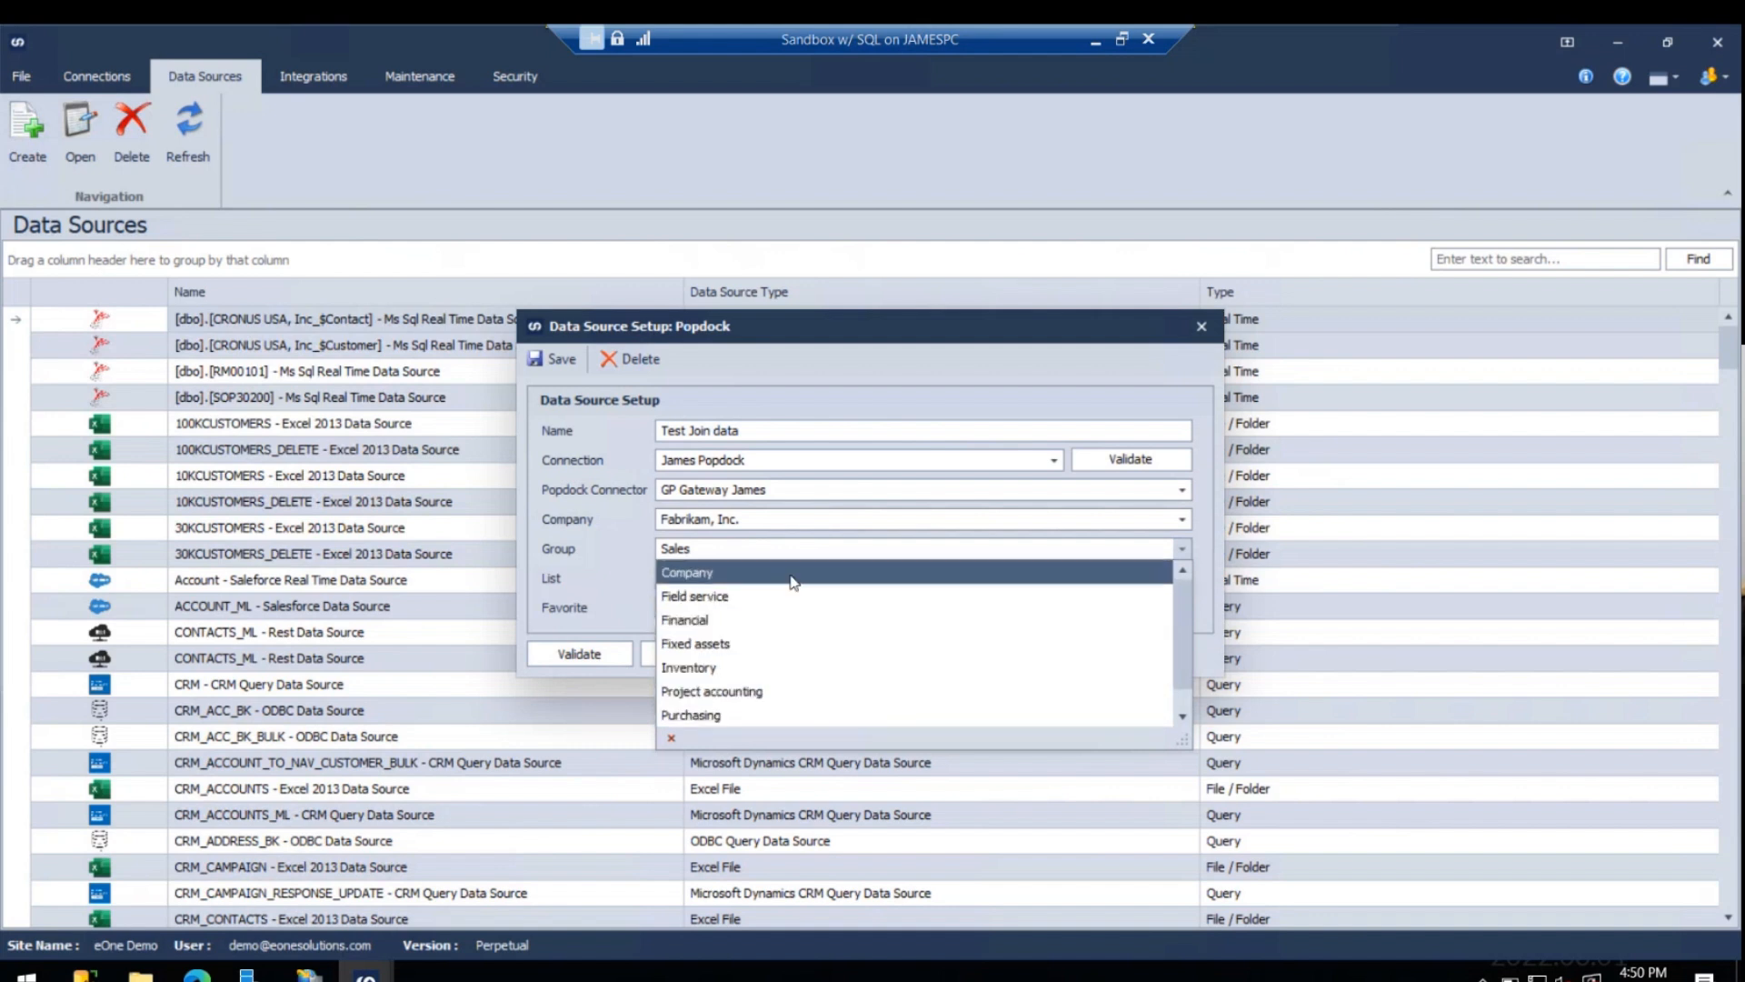
scroll(797, 582, down, 1)
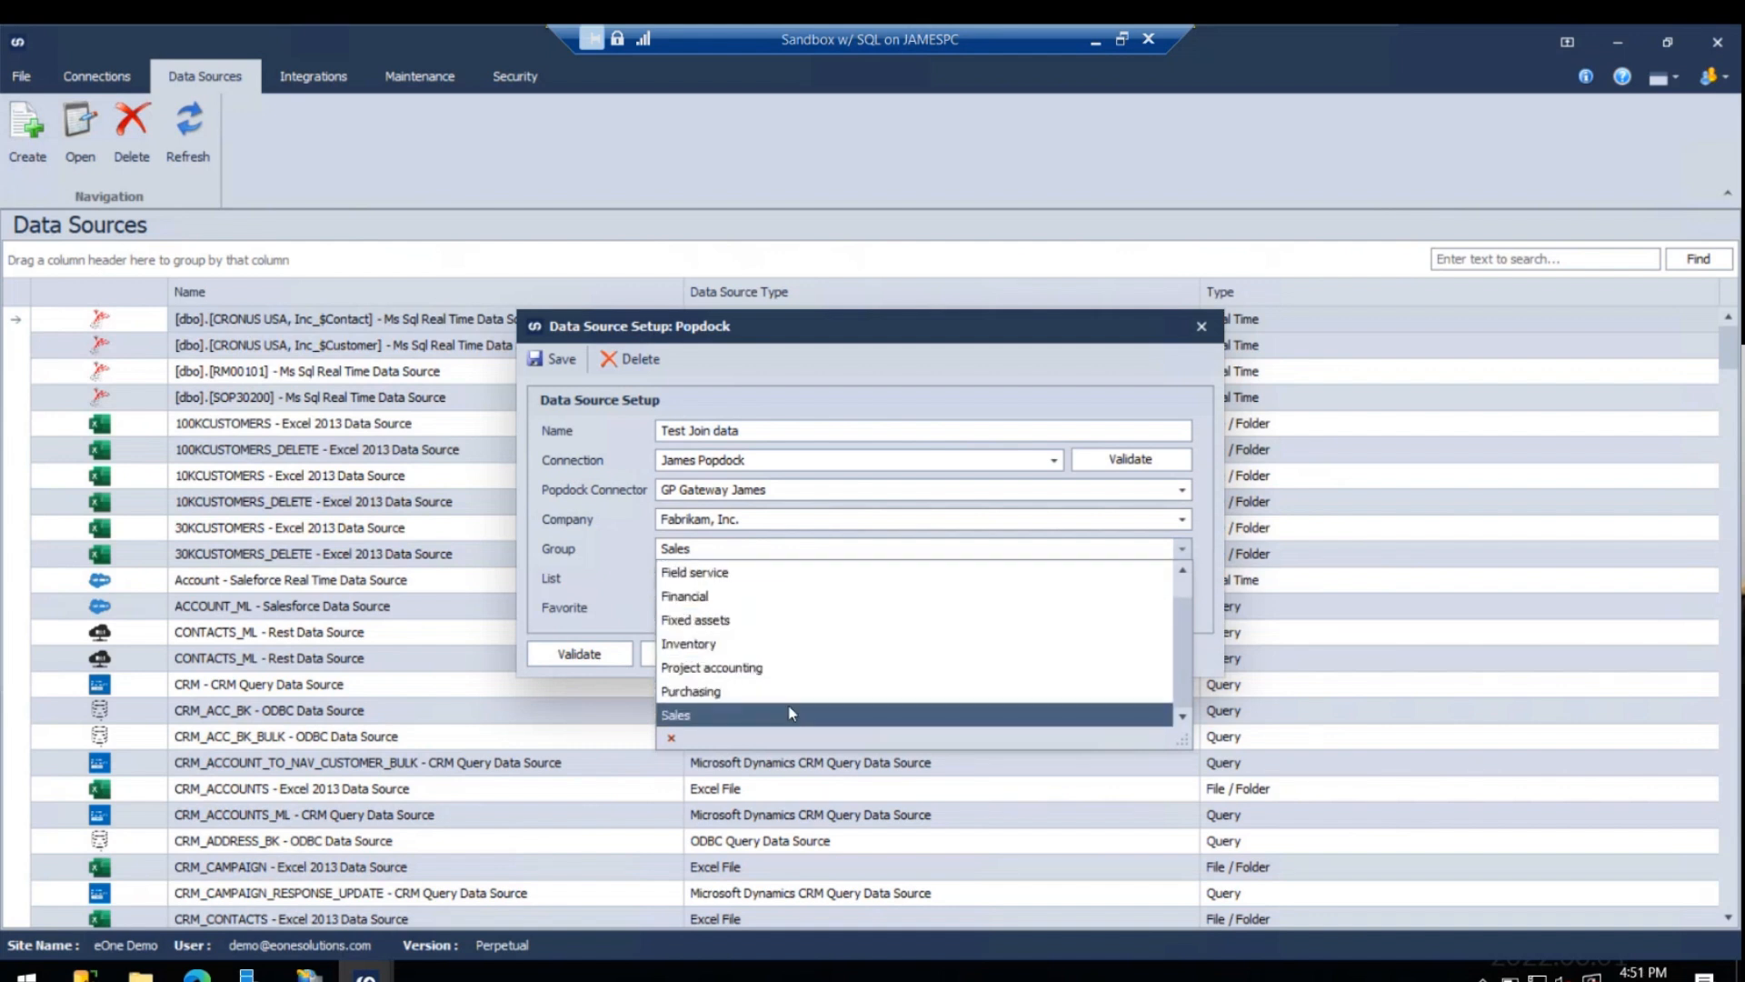
scroll(789, 686, up, 1)
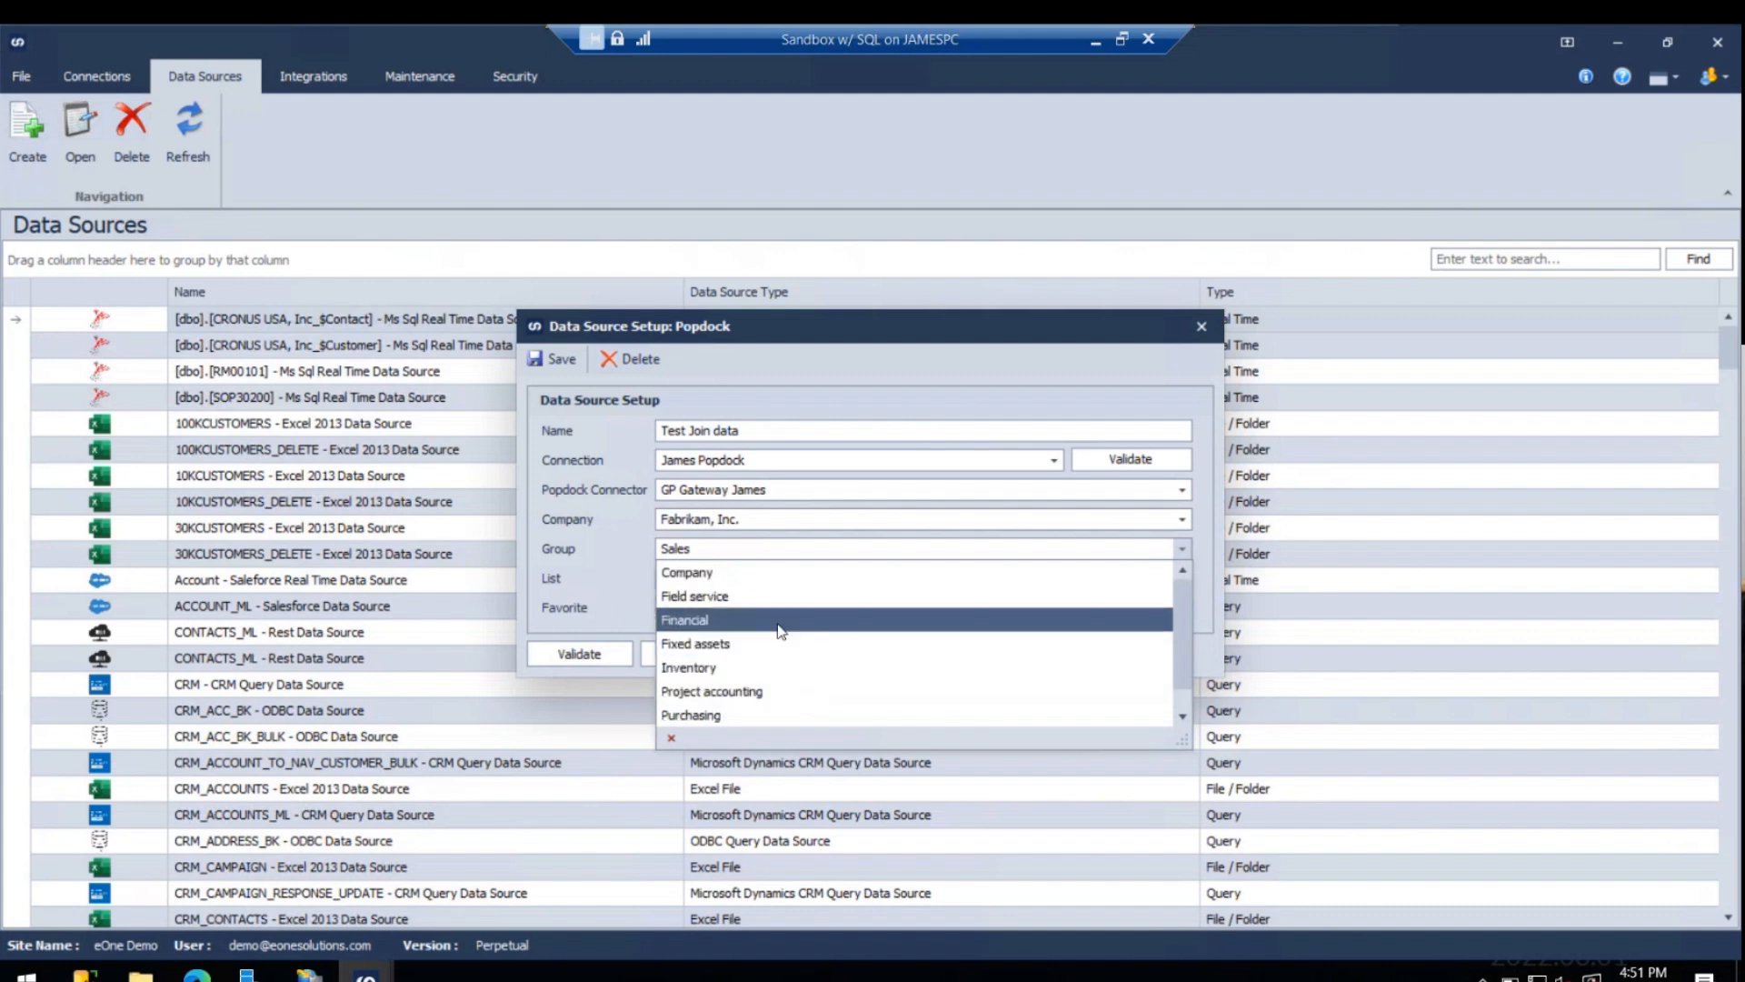
scroll(771, 618, down, 1)
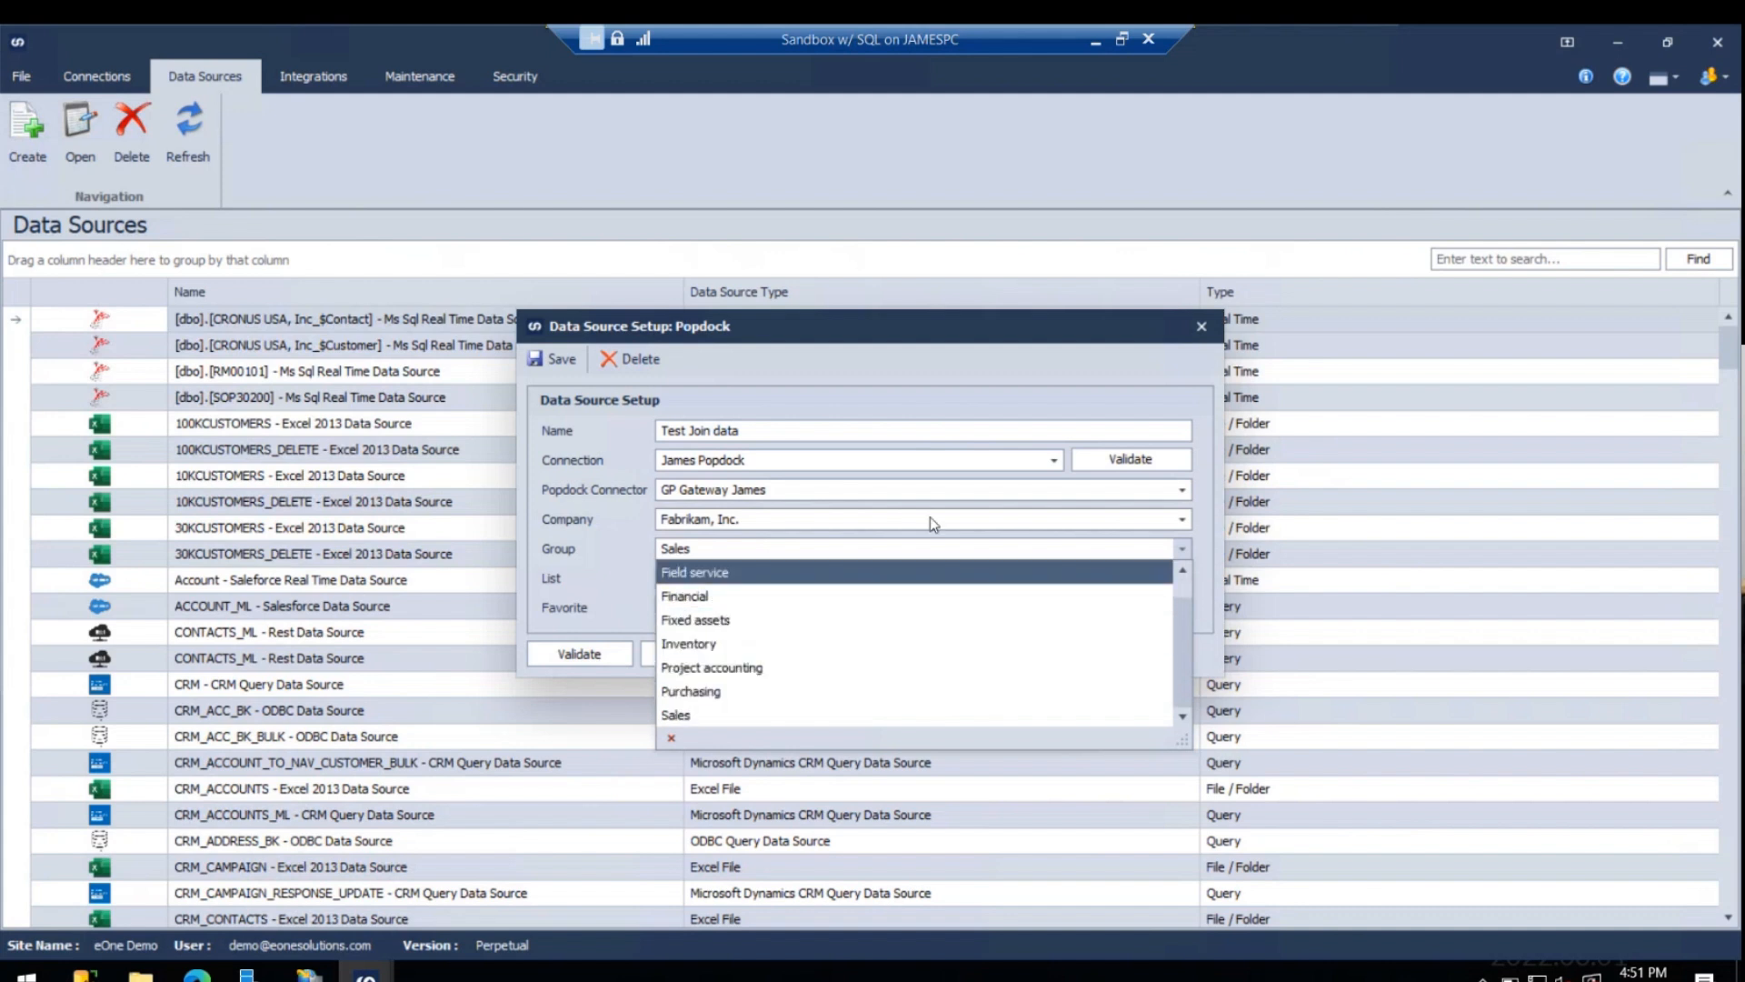
click(900, 556)
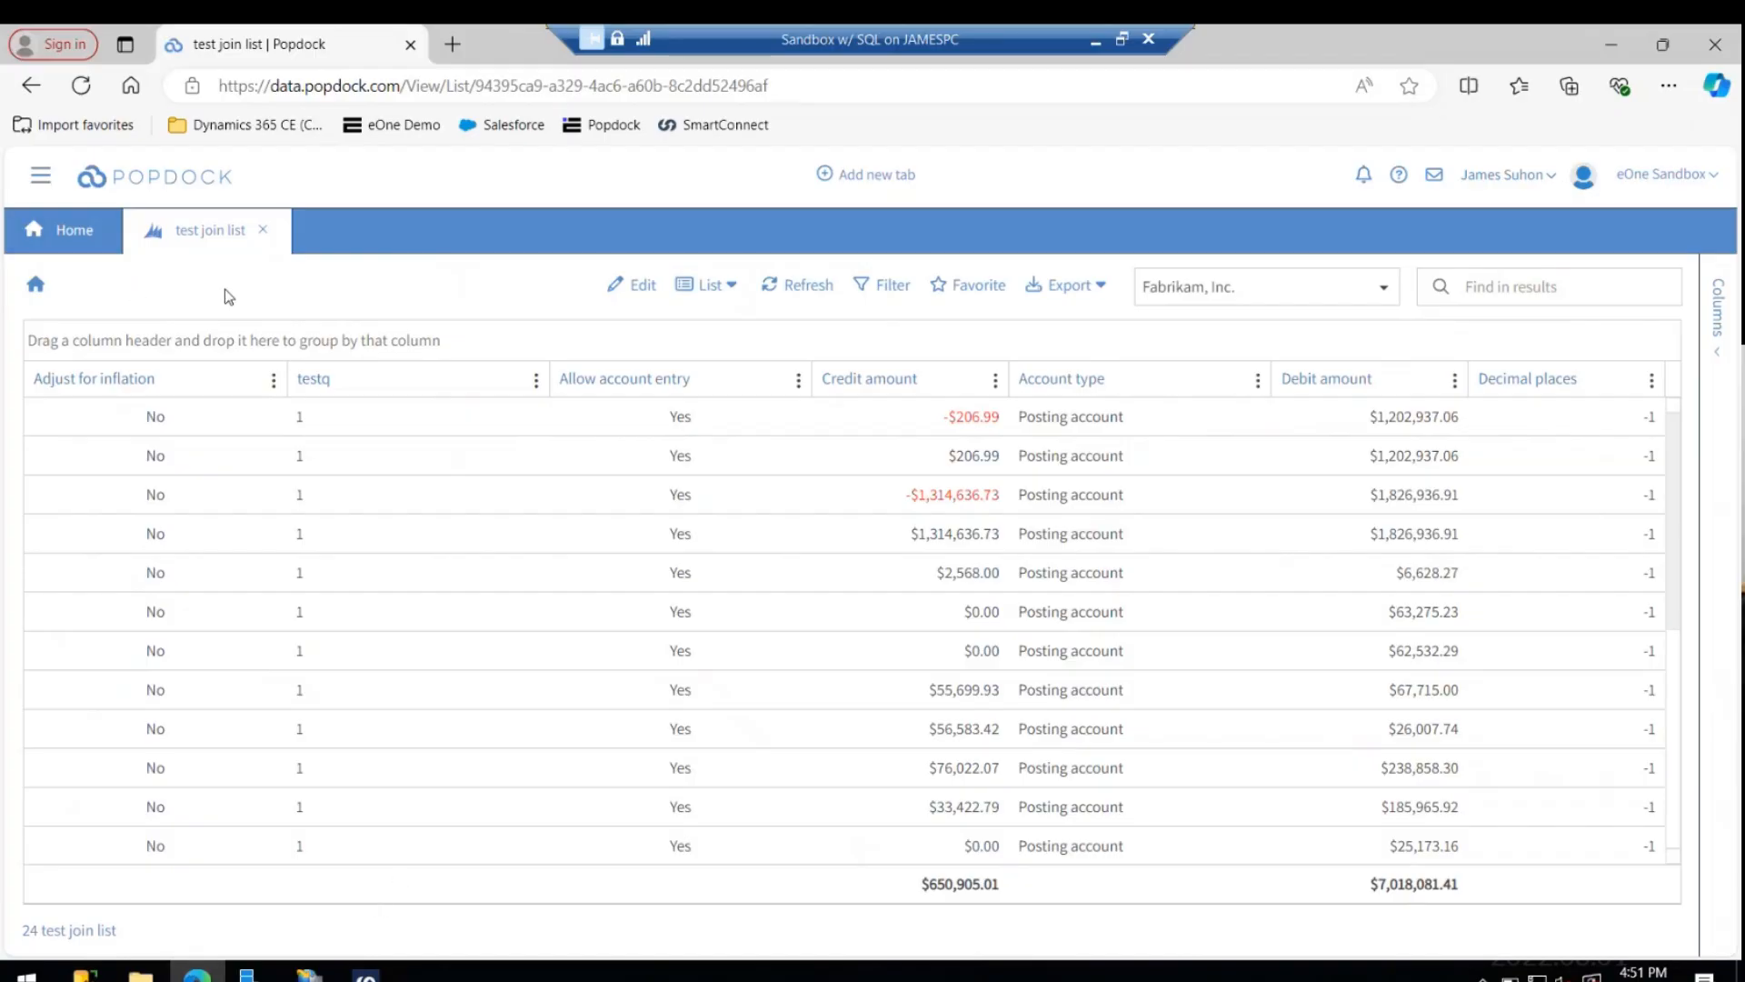
- Switch to Popdock and open the lists of the GP Gateway connector used by the data source
click(40, 175)
click(97, 276)
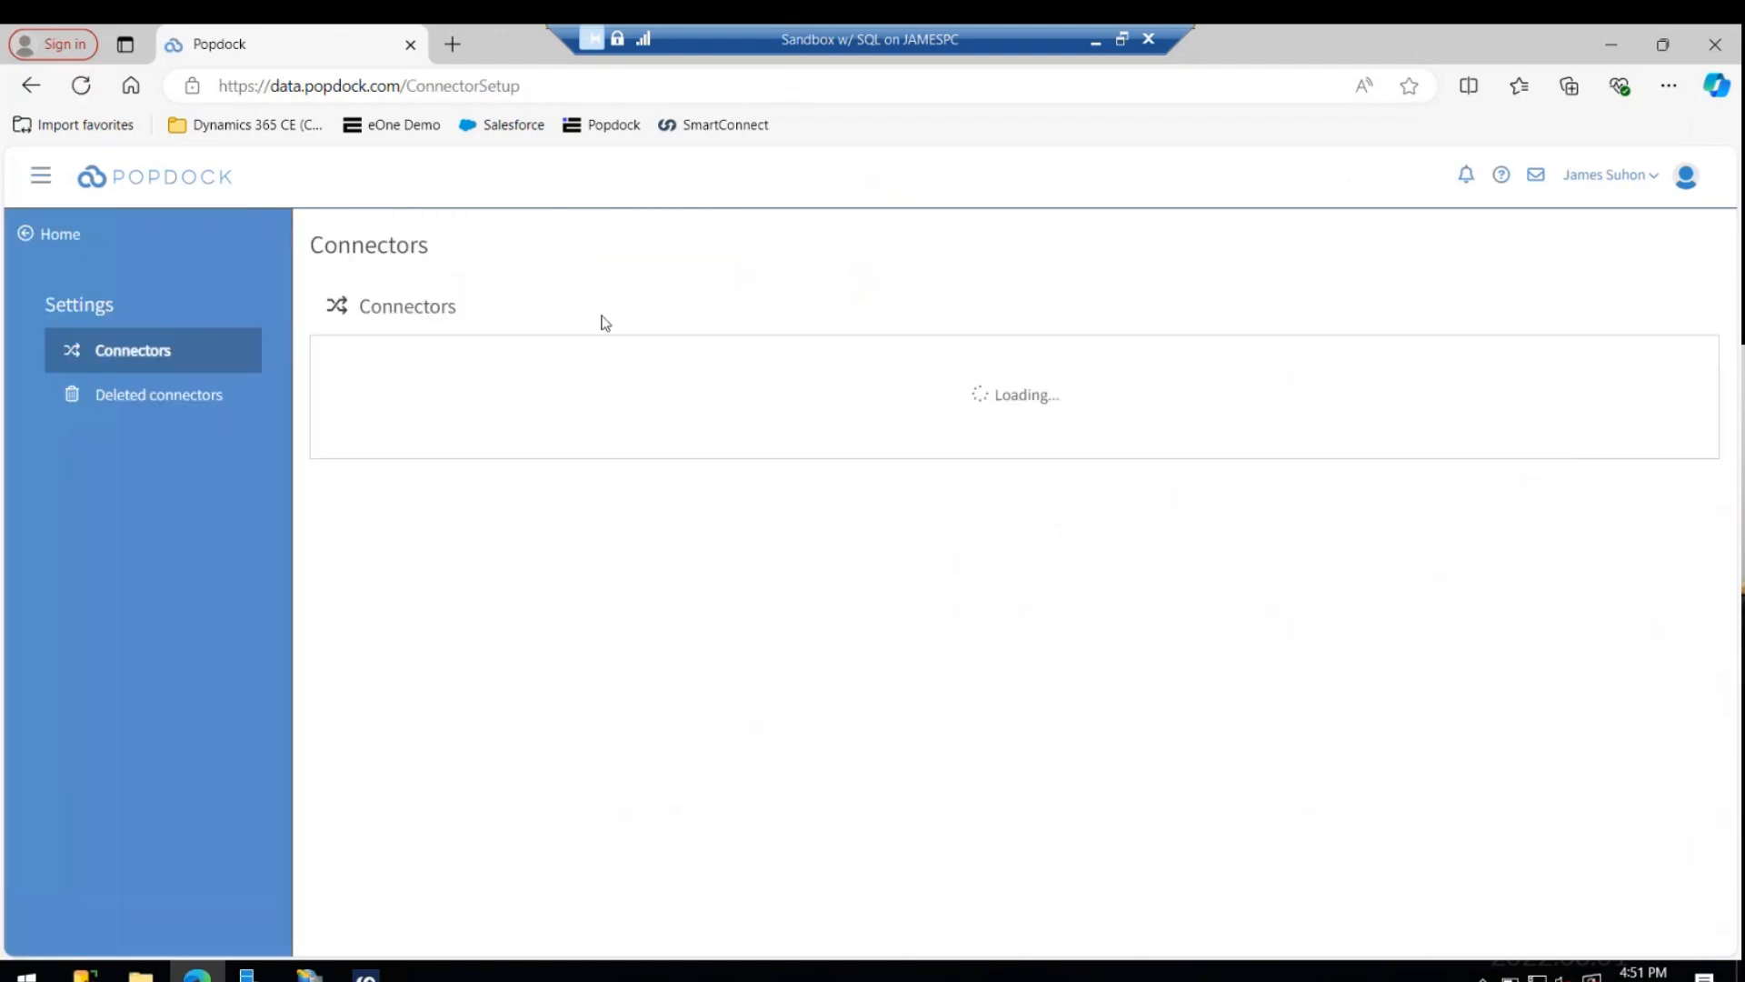
scroll(986, 557, down, 20)
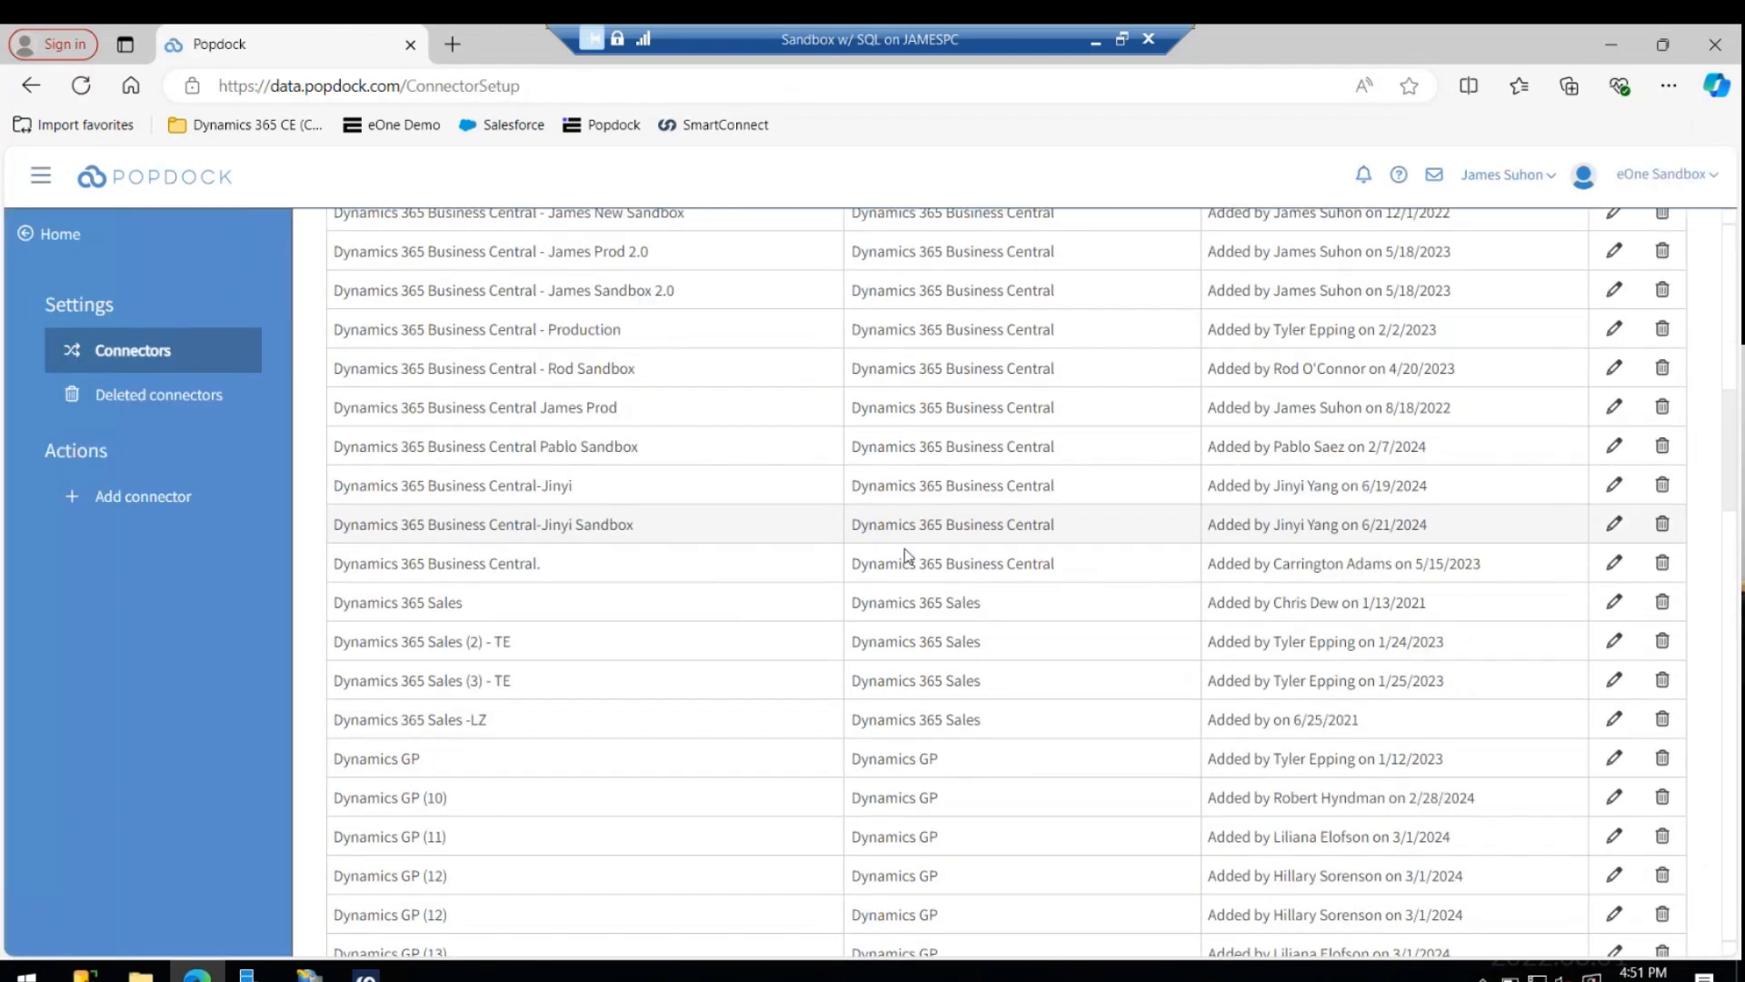
scroll(904, 540, down, 10)
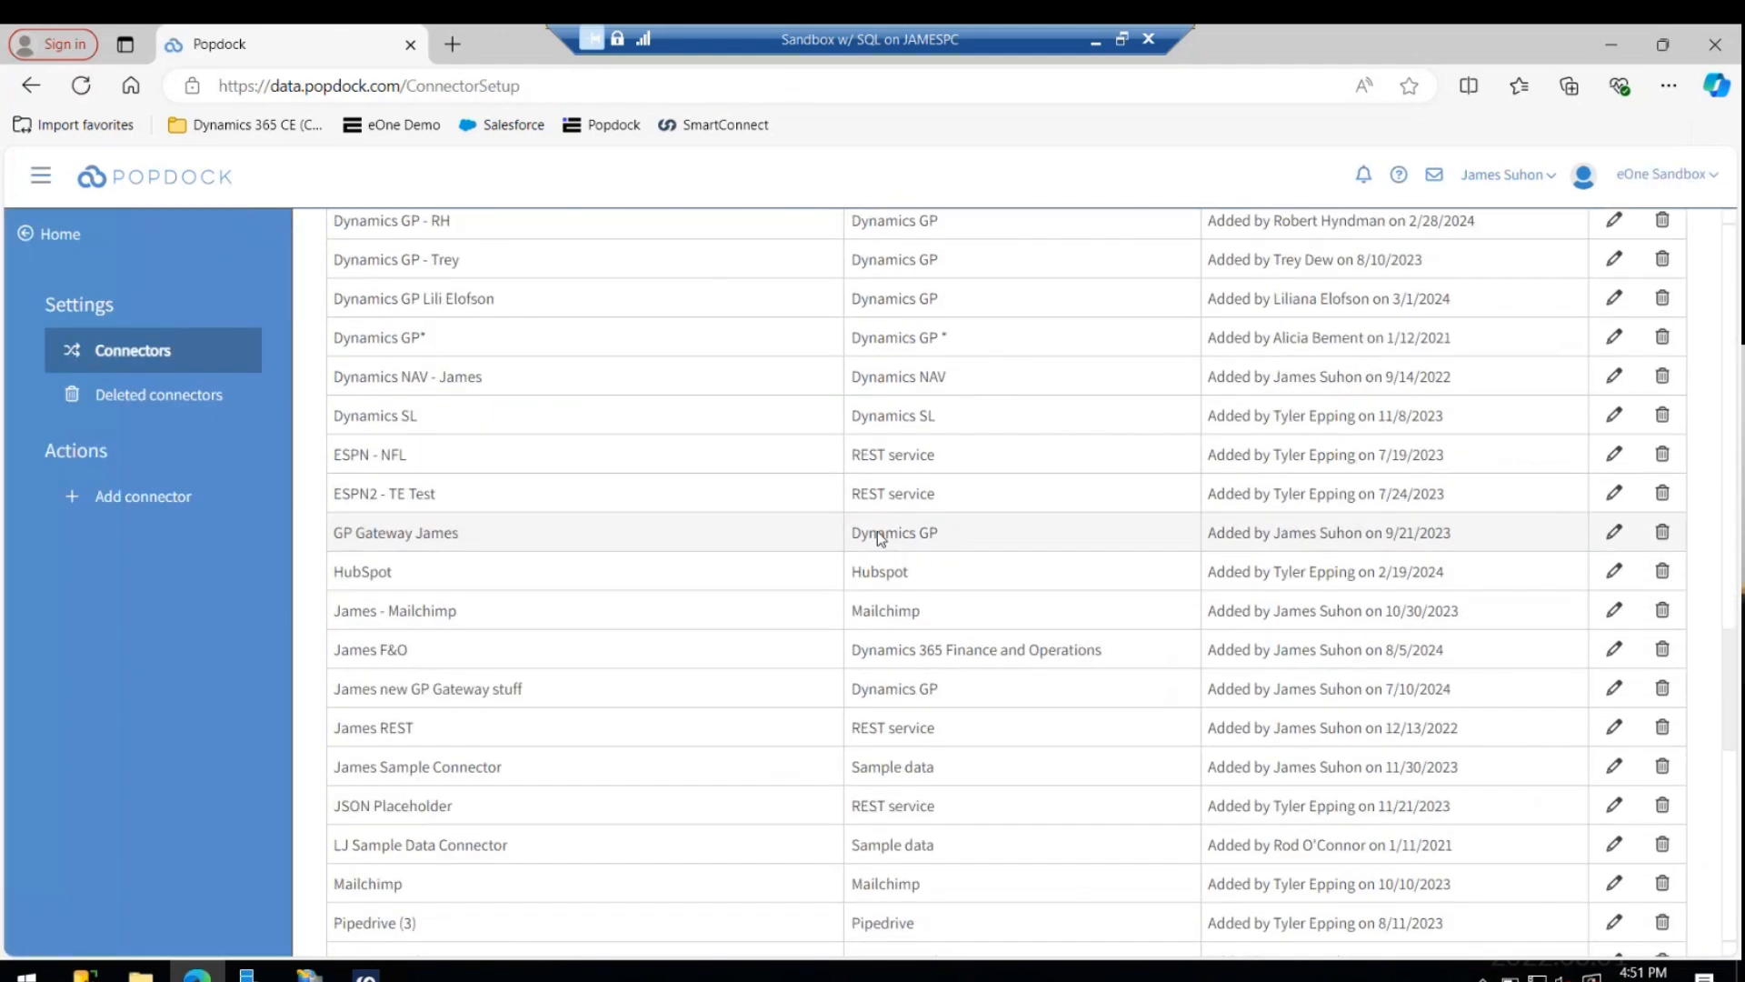
click(1613, 532)
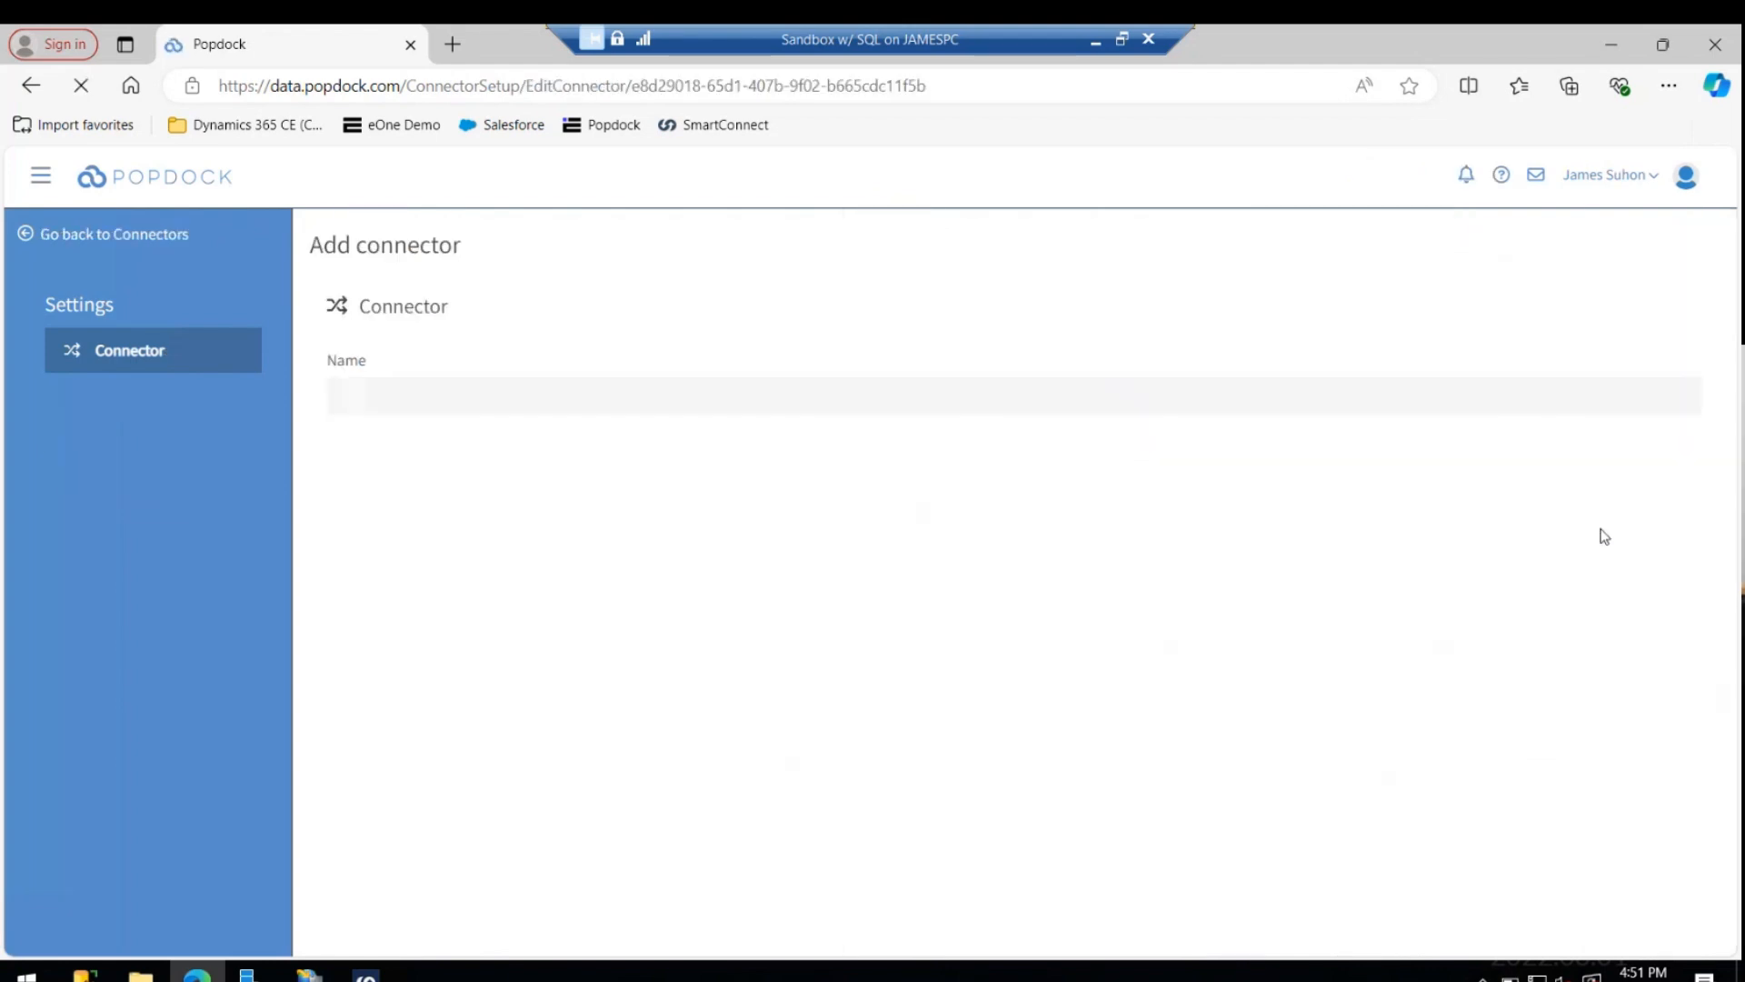
click(211, 442)
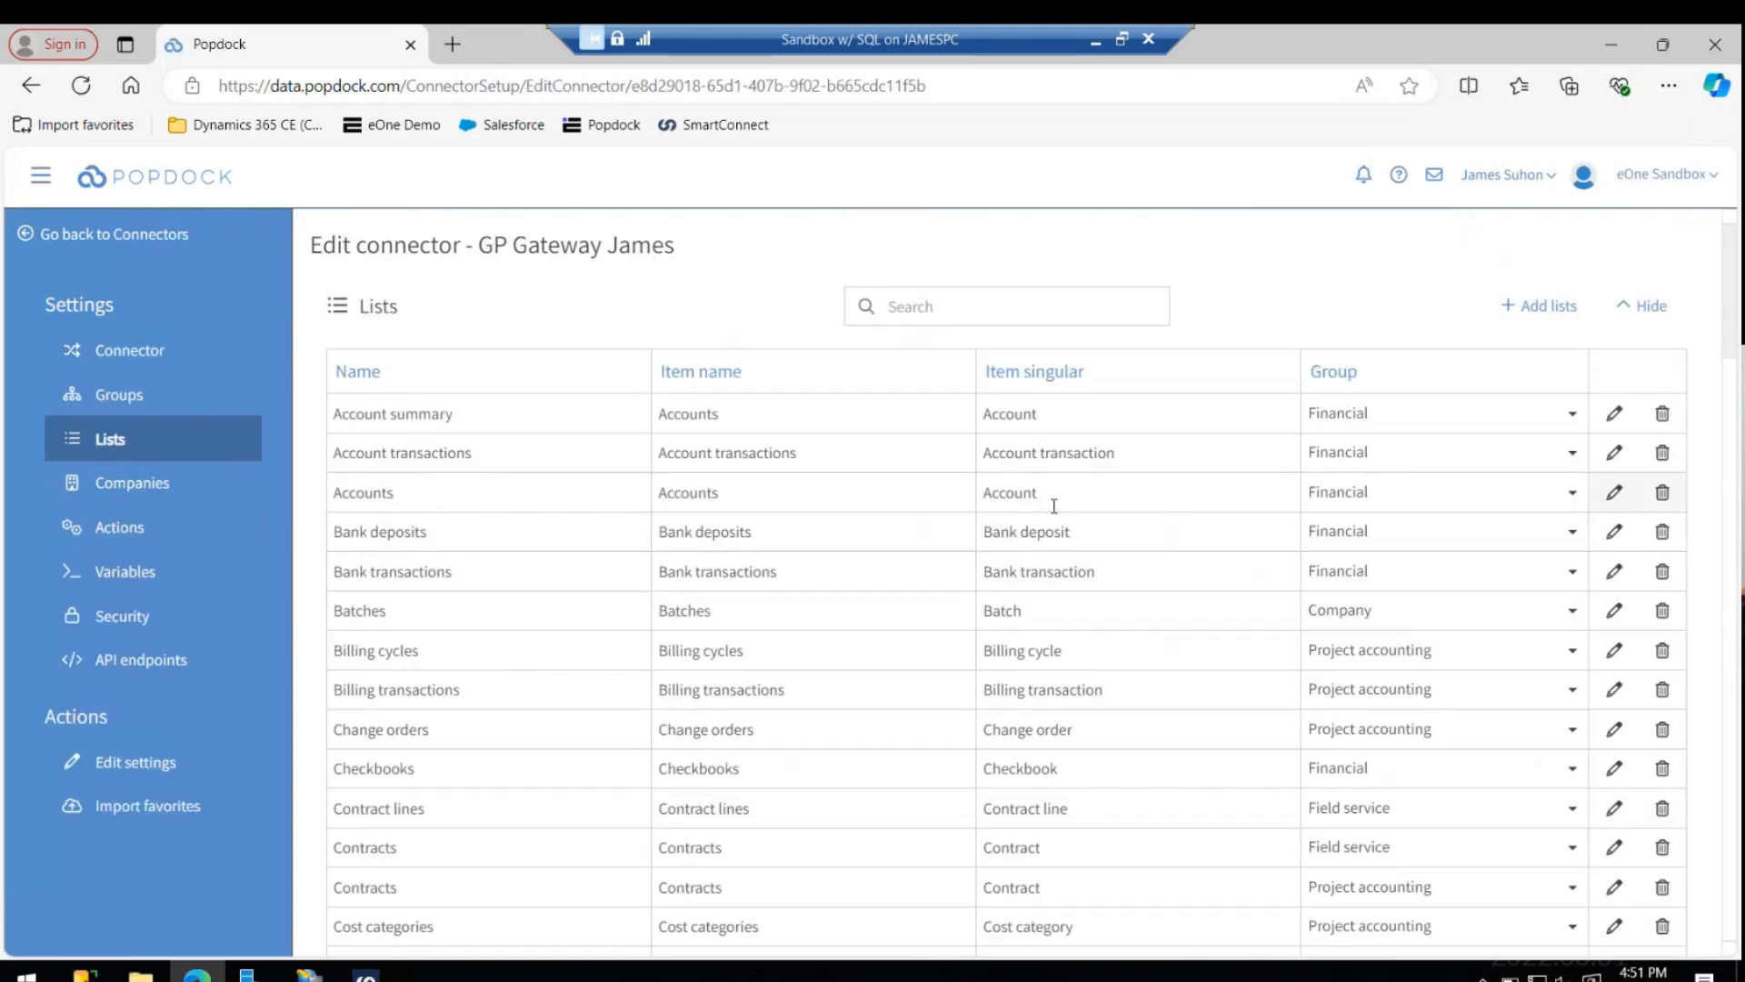
- Assign the custom list "test join list" to the Sales group
scroll(1038, 502, down, 12)
scroll(1037, 502, down, 20)
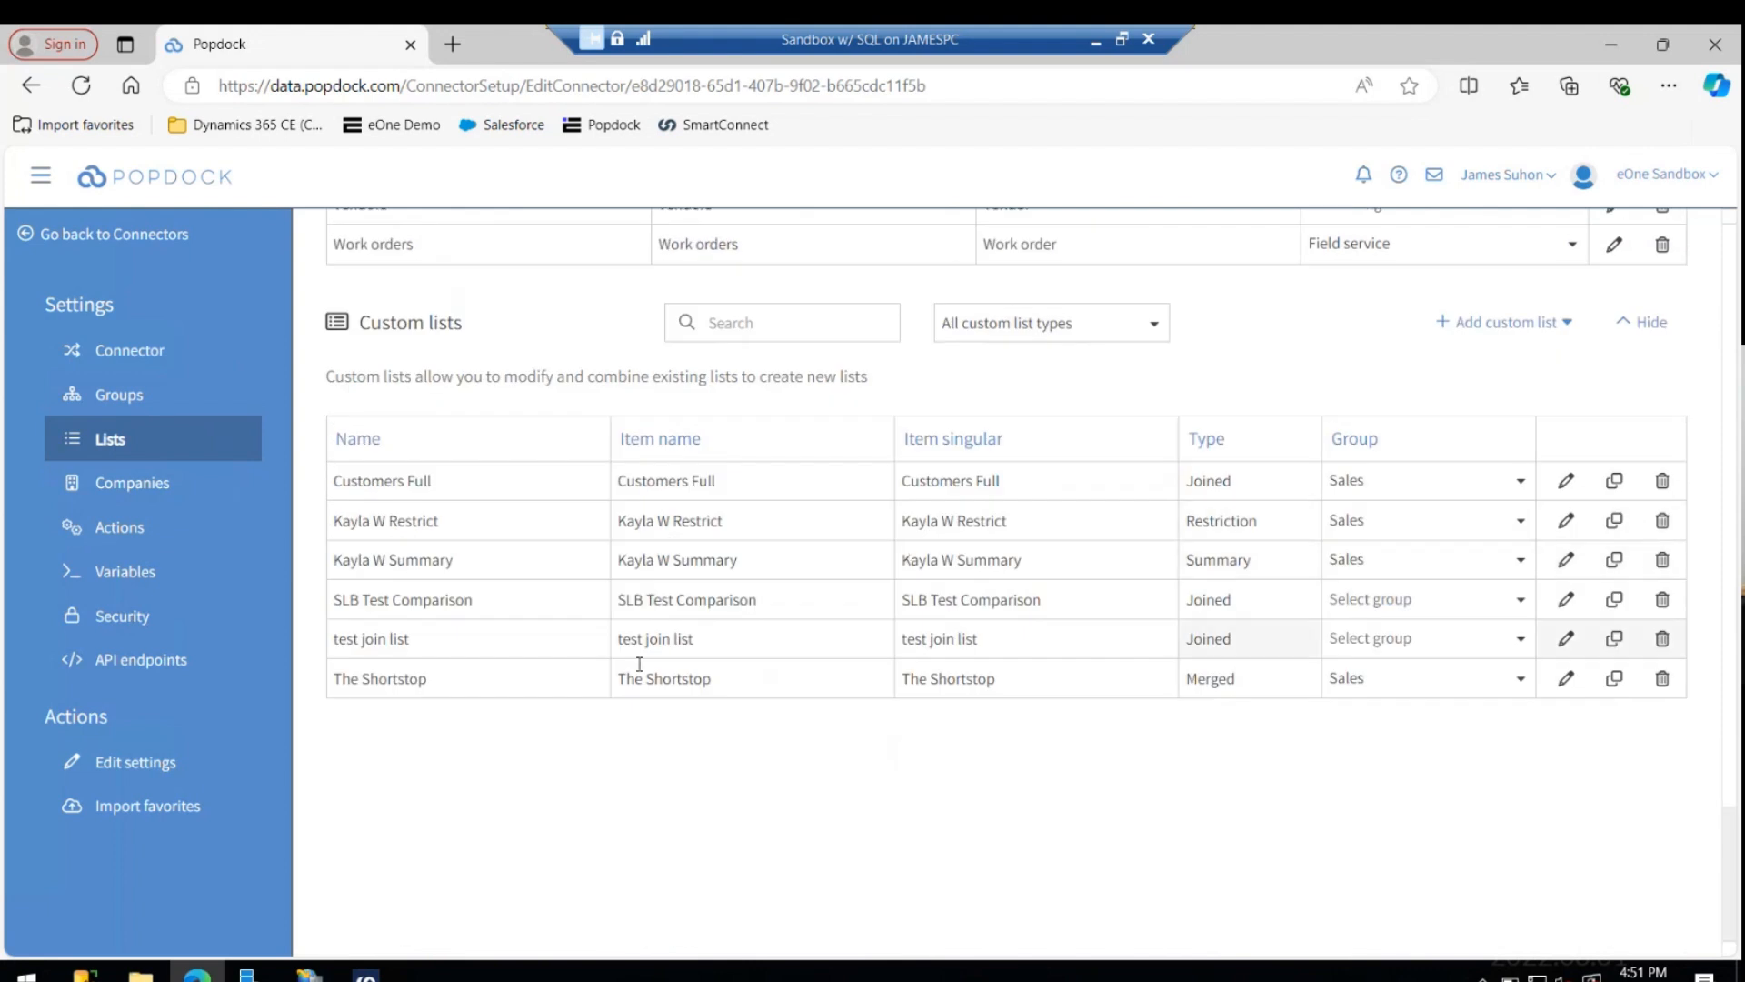
click(1368, 639)
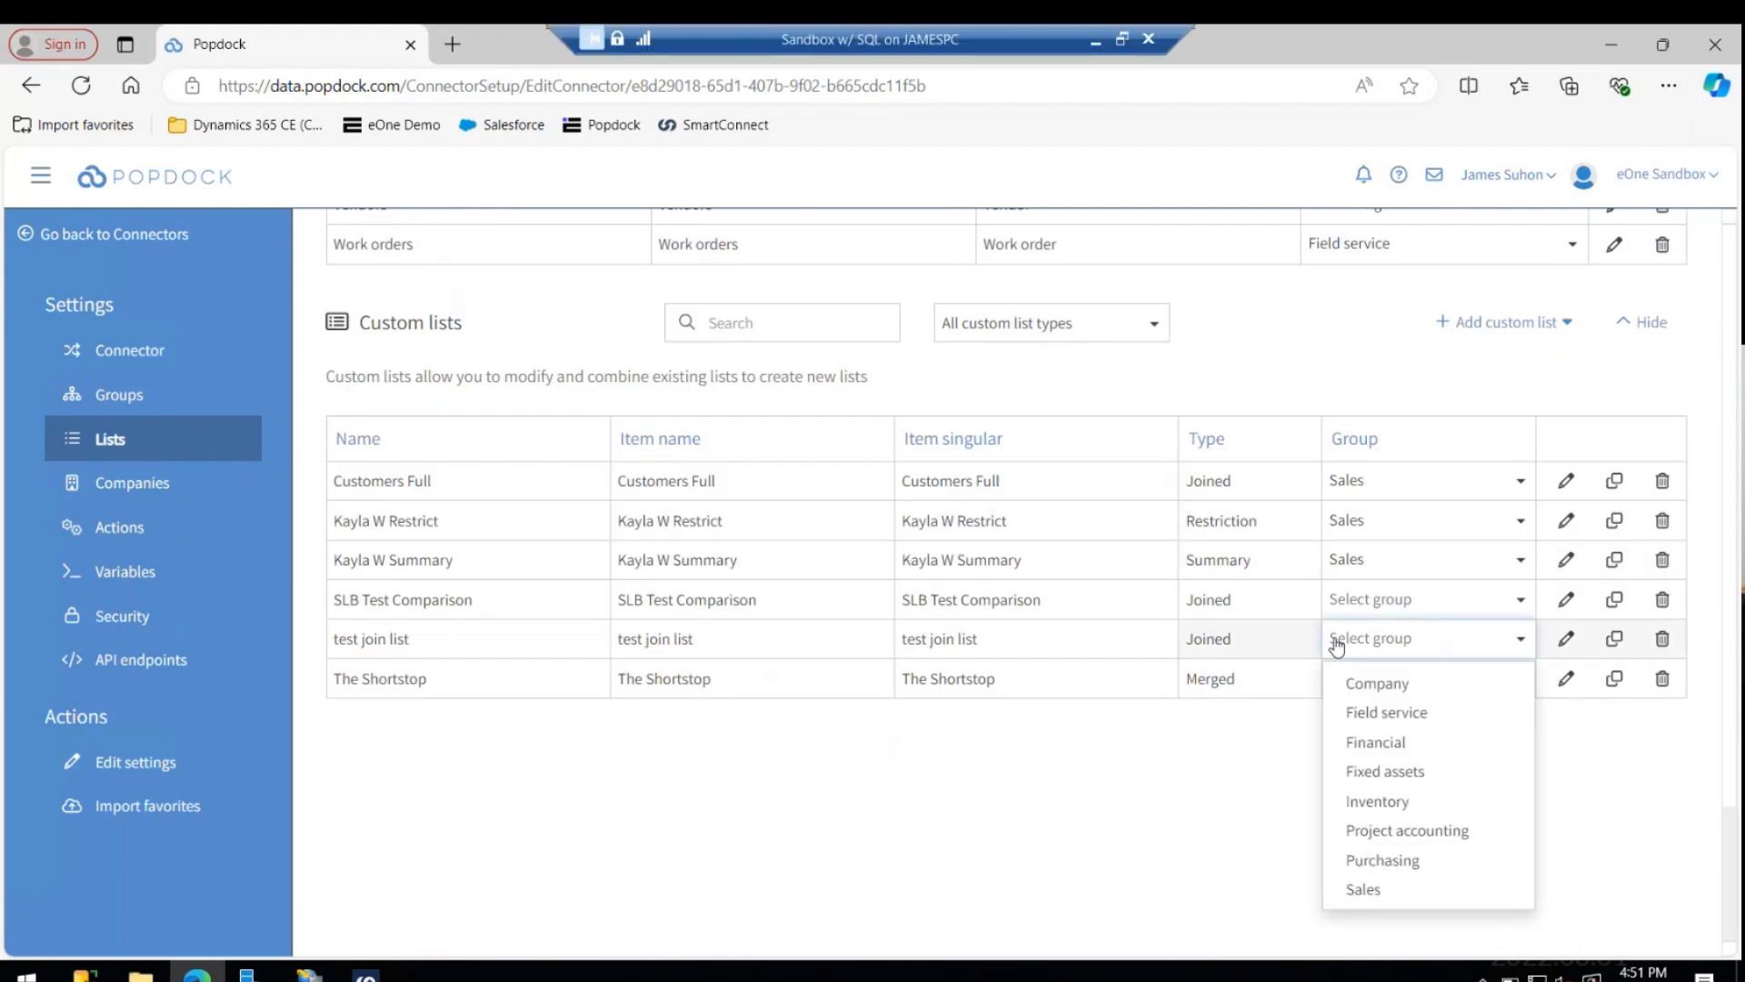
click(1357, 891)
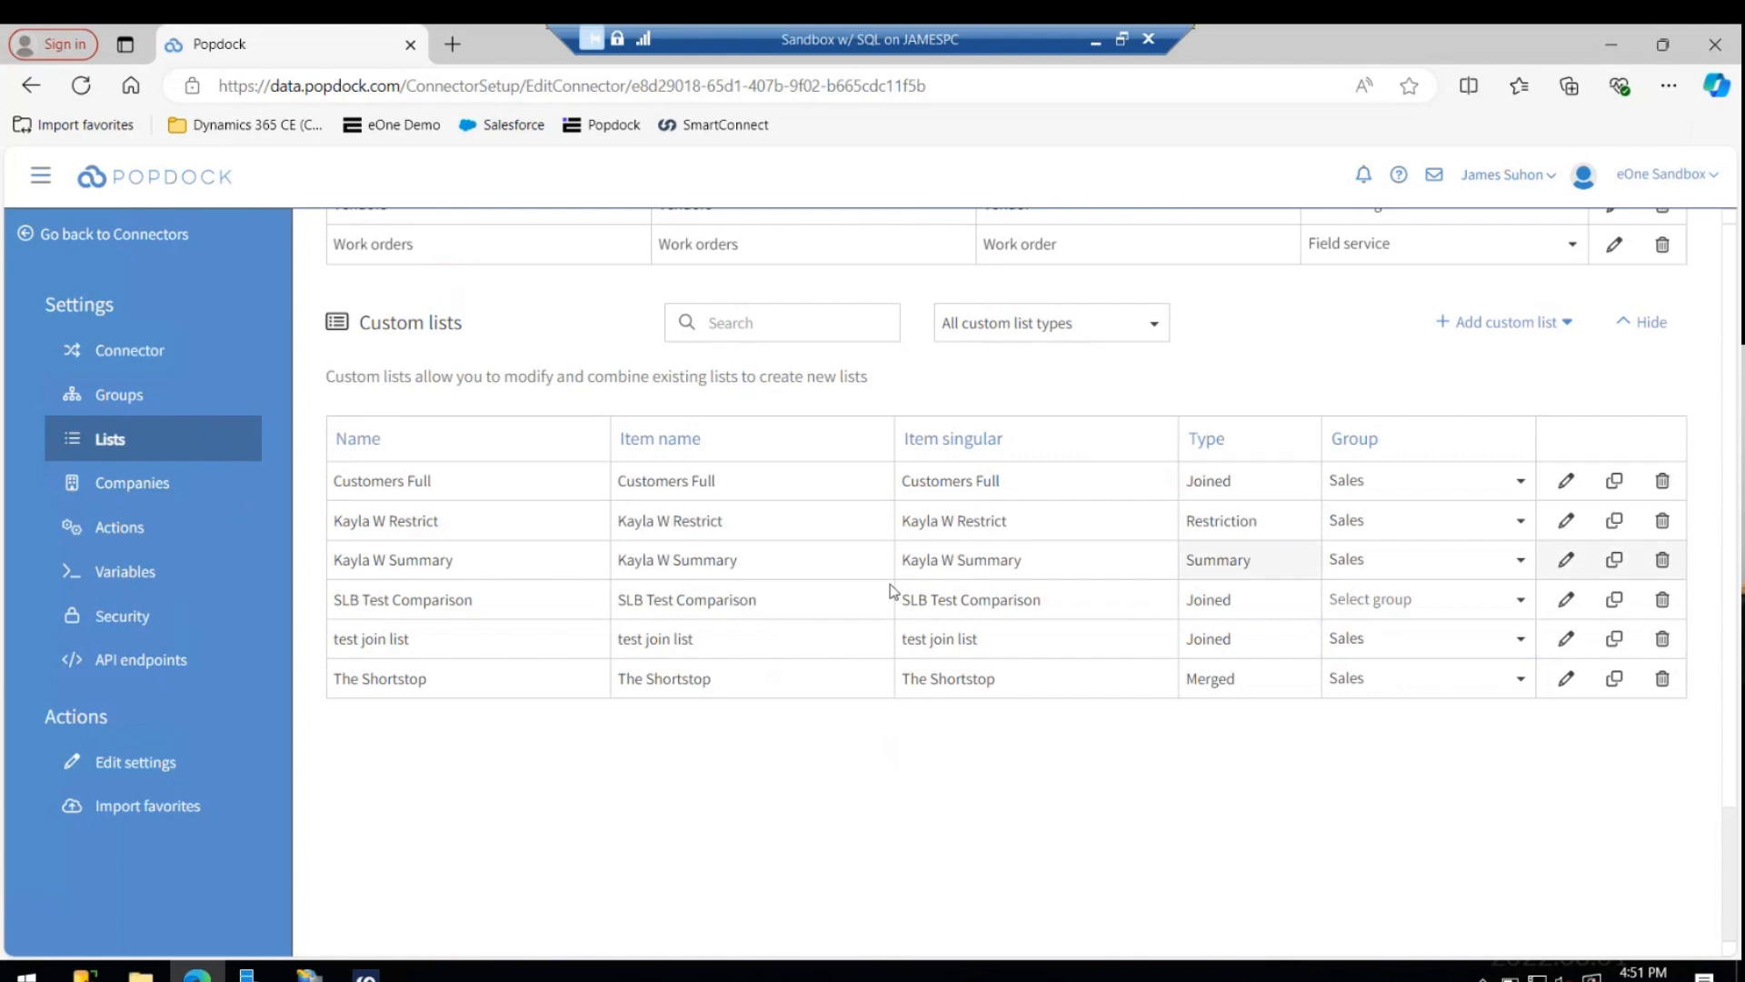
- Switch back to SmartConnect and check the data source's Sales lists for test join list
key(alt+Tab)
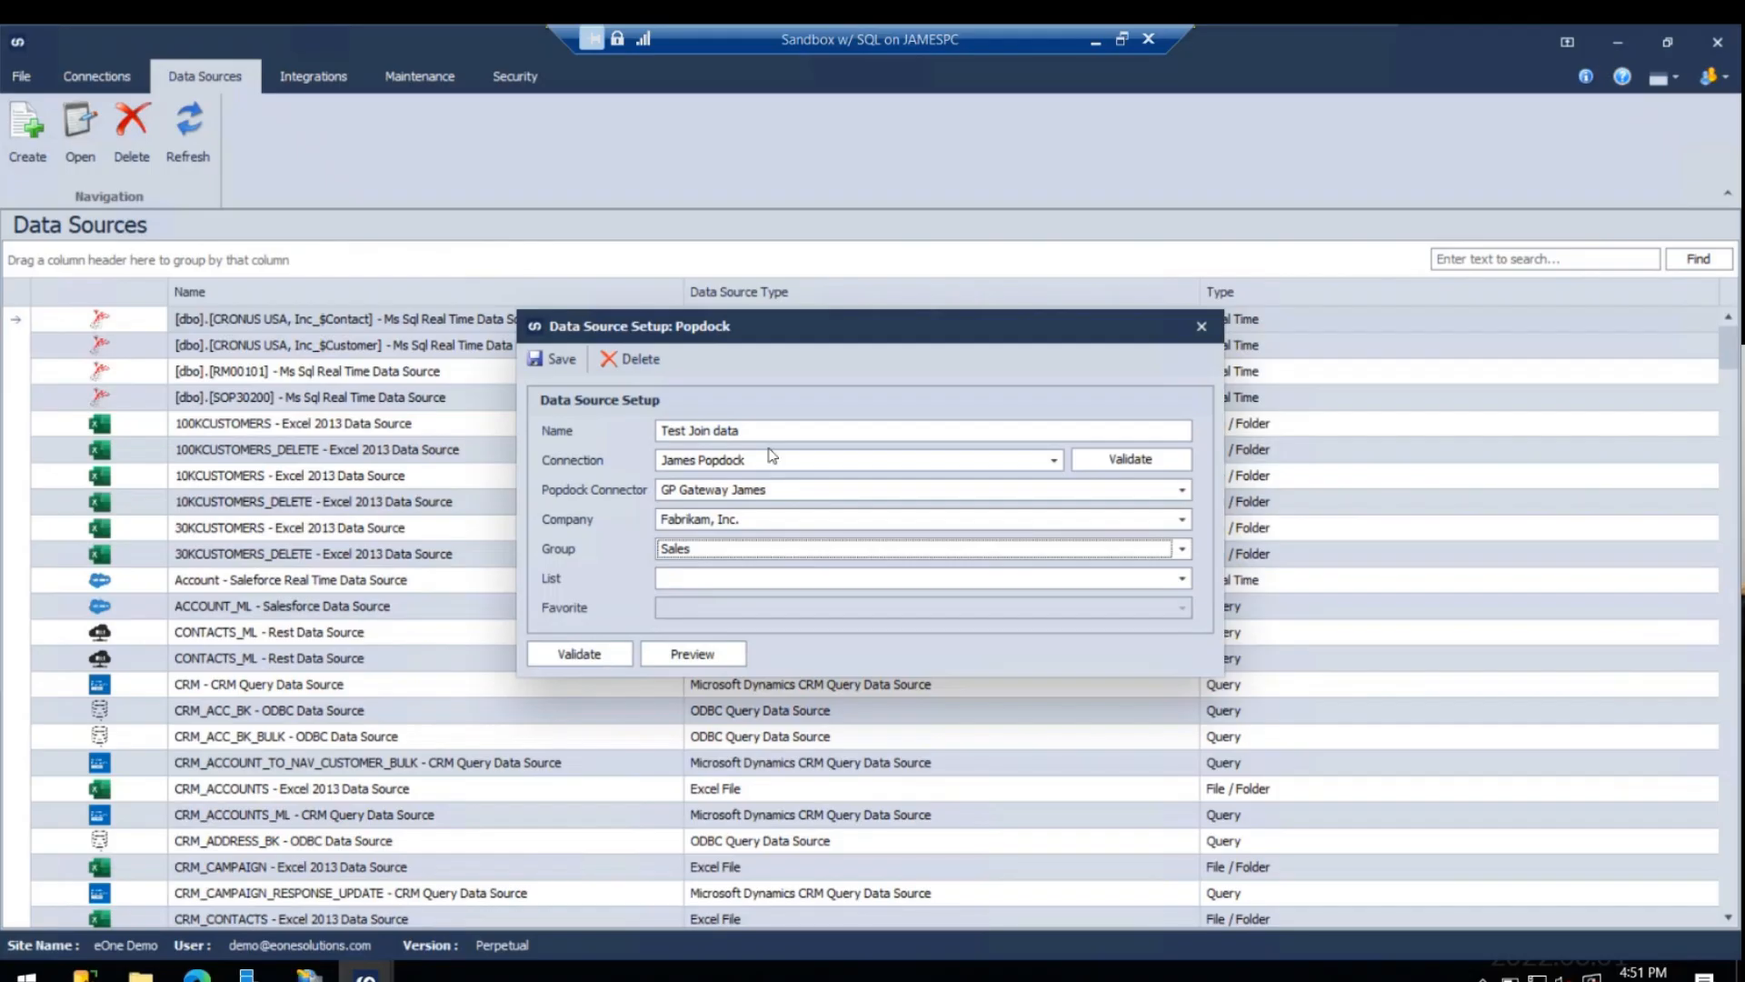
click(684, 580)
scroll(784, 700, down, 5)
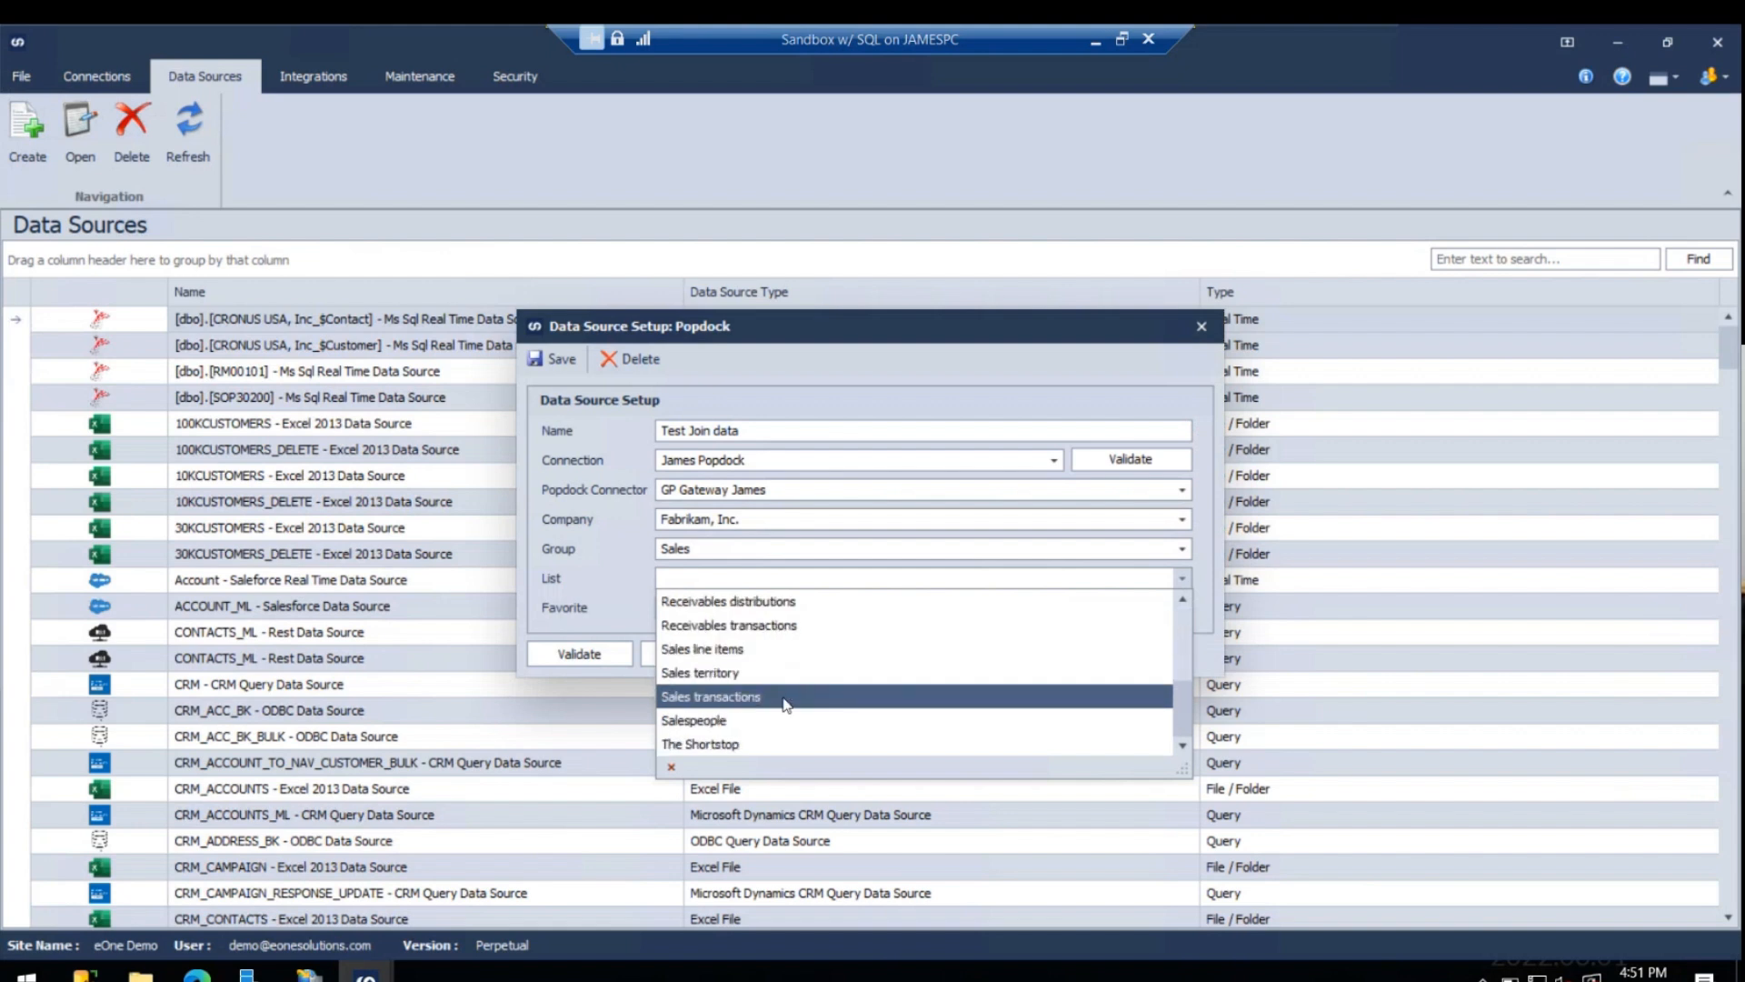
scroll(803, 727, up, 5)
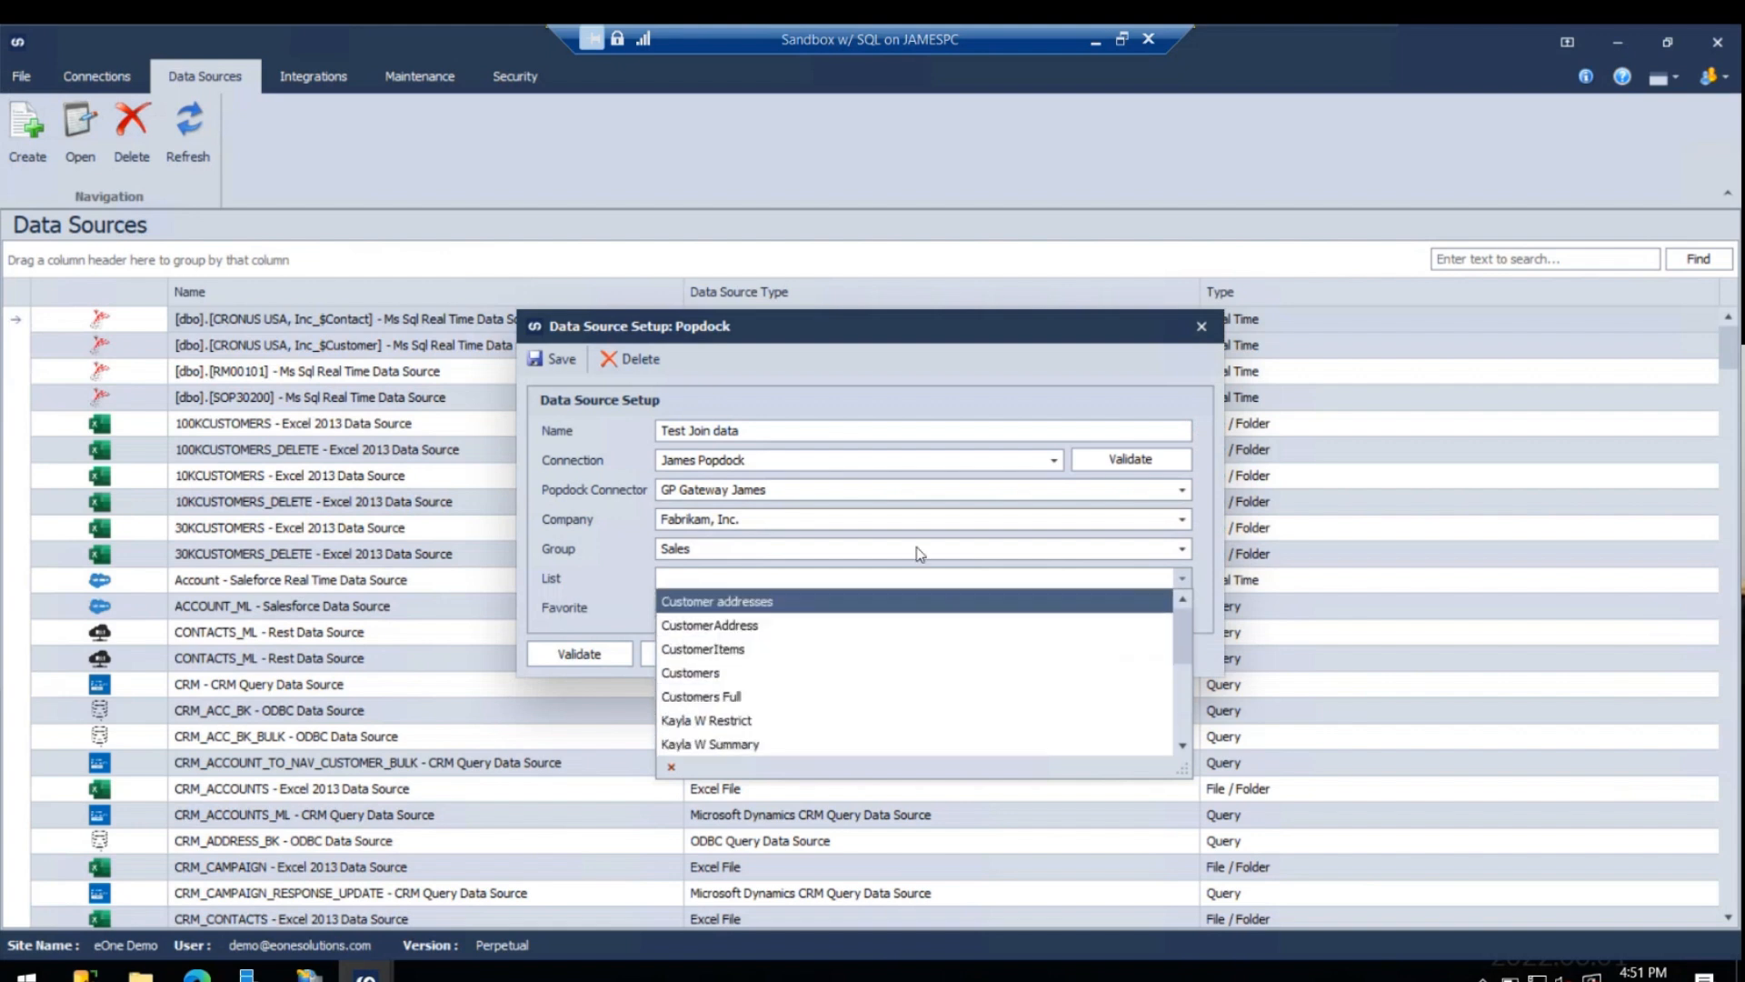
- Refresh the data source's available lists by switching the group to Purchasing and back to Sales
click(880, 517)
click(822, 570)
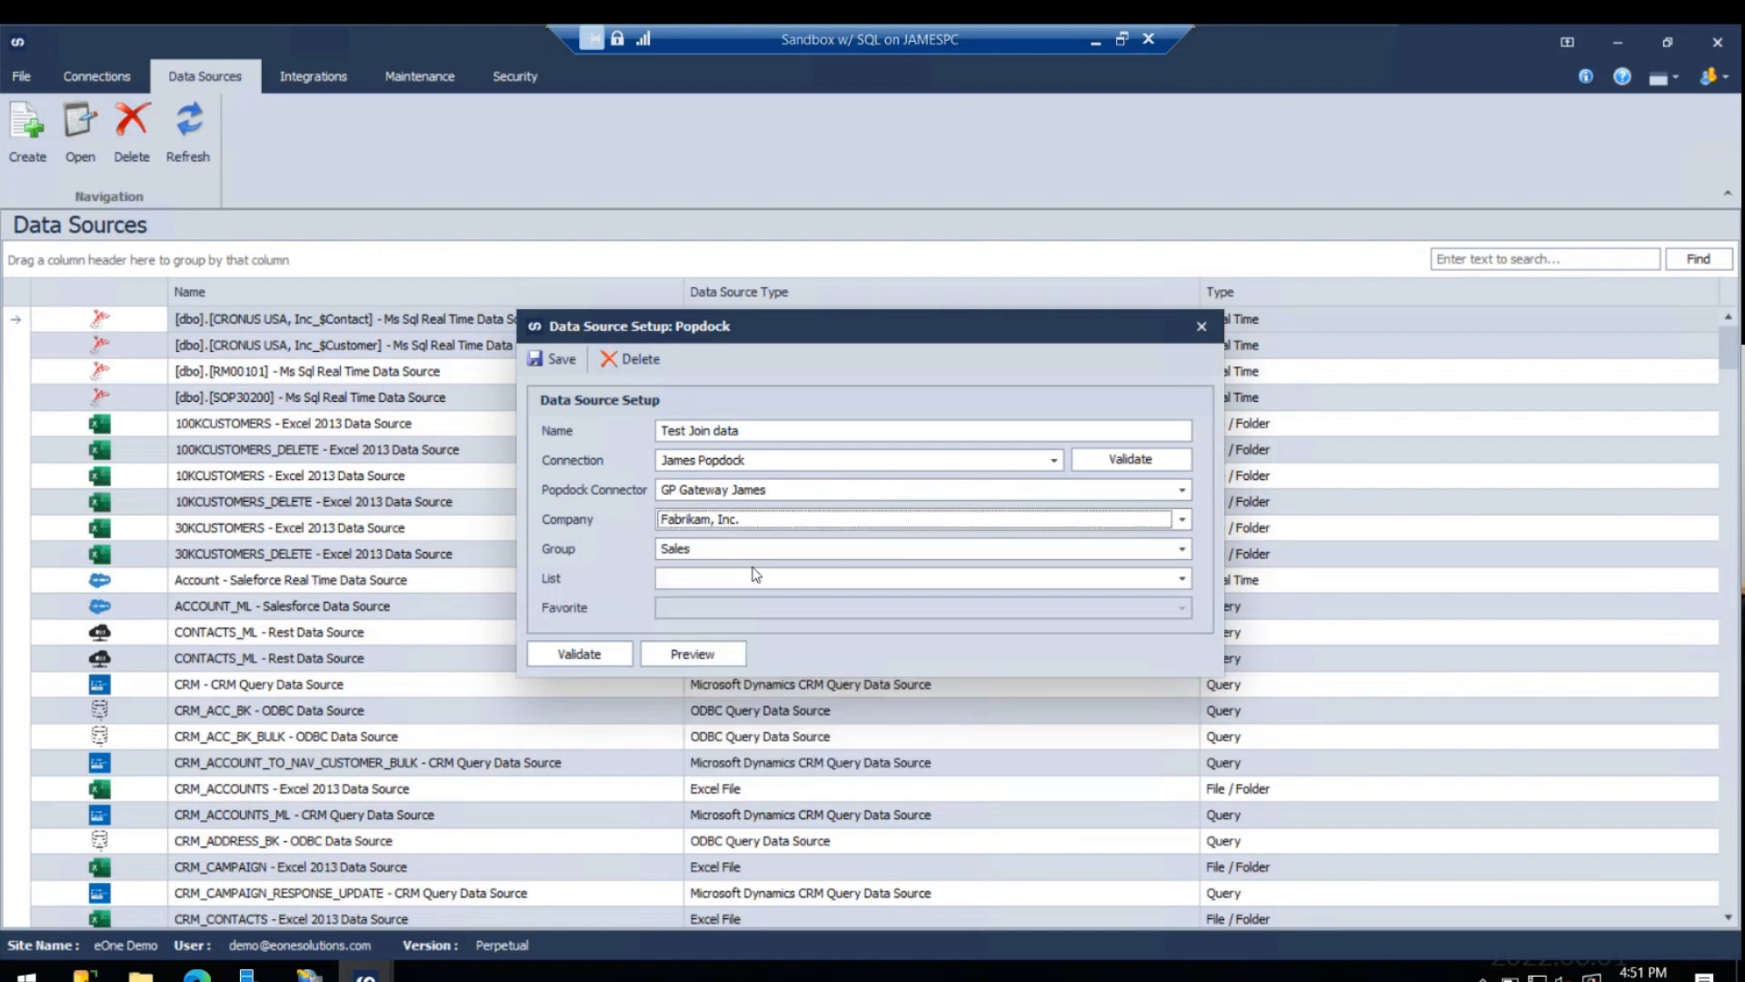
click(743, 548)
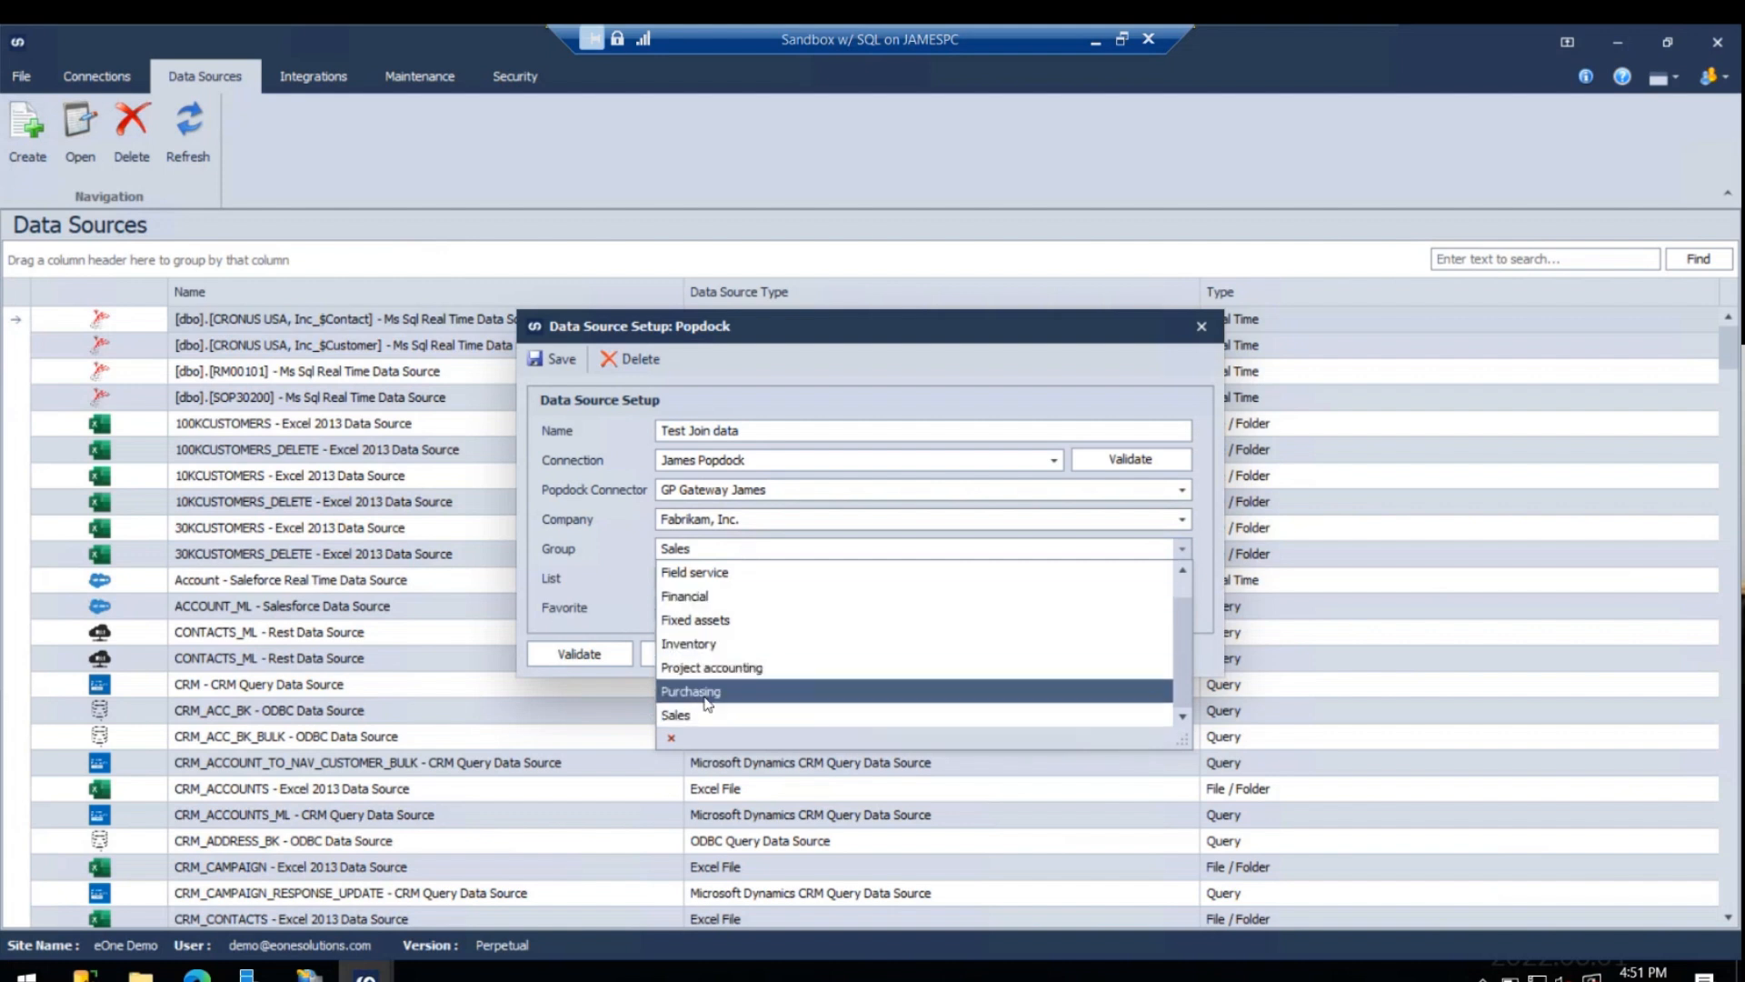
click(712, 715)
click(733, 551)
click(713, 714)
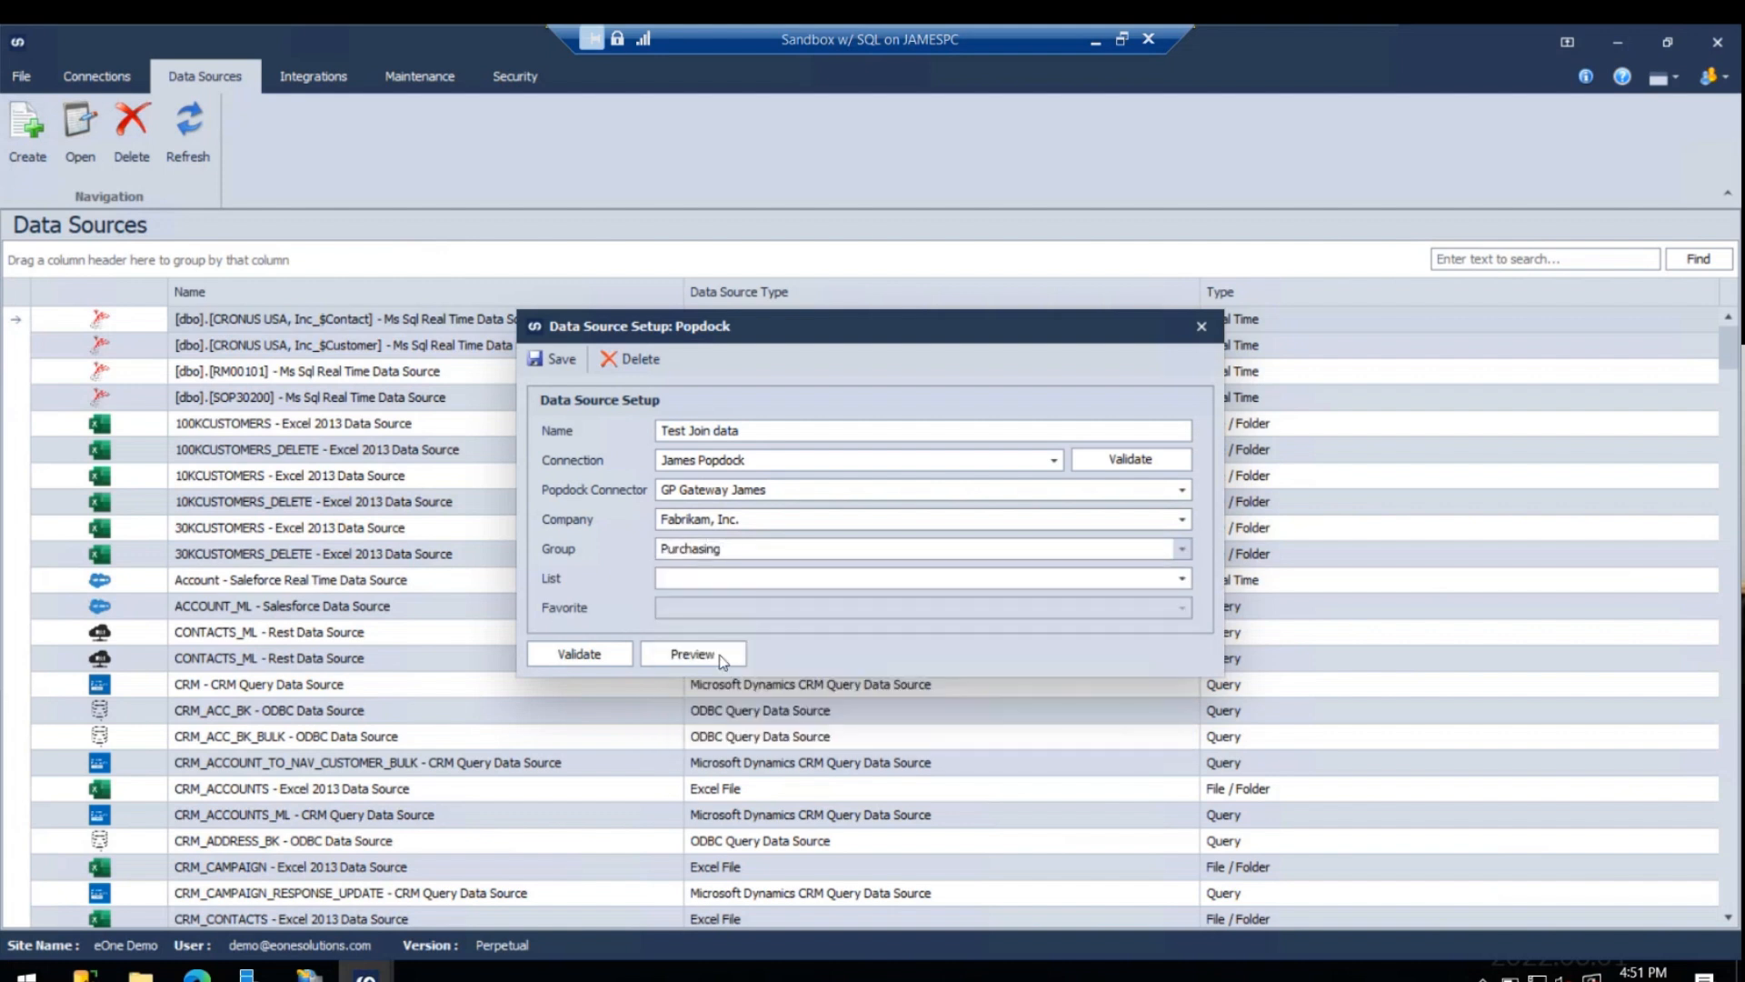
- Set the data source's list to "test join list" and its favorite to Default View
click(744, 580)
scroll(788, 718, down, 8)
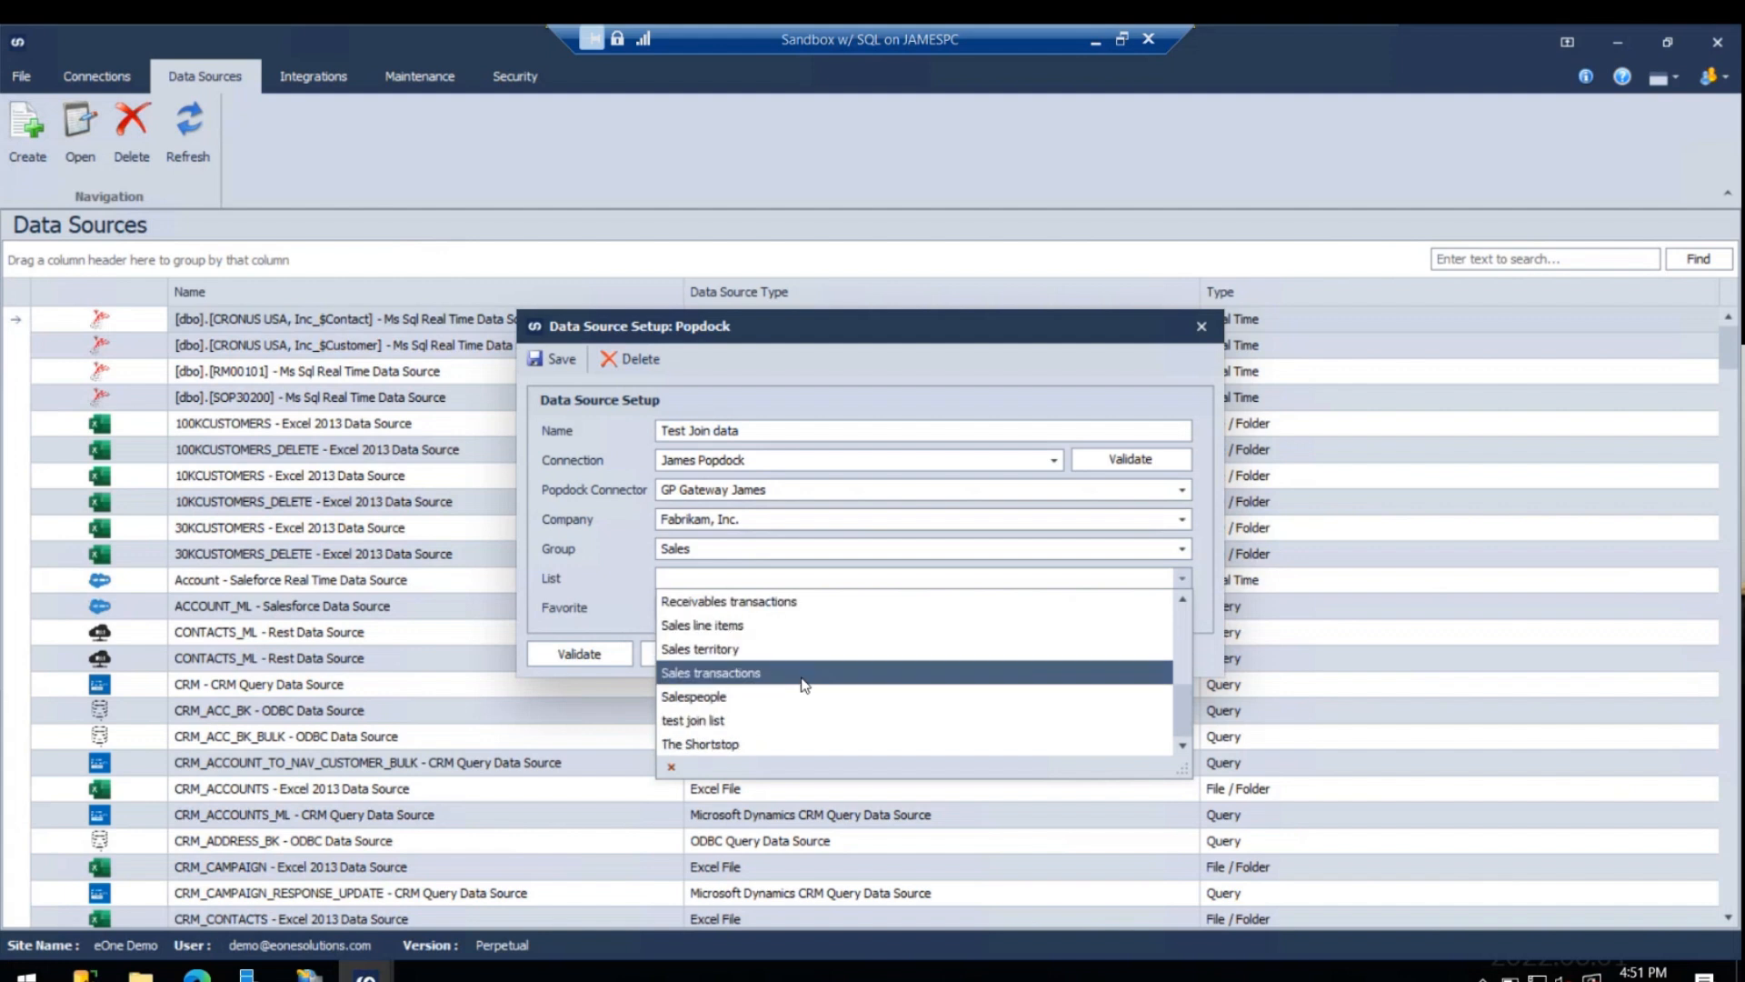
click(788, 720)
click(778, 609)
click(777, 611)
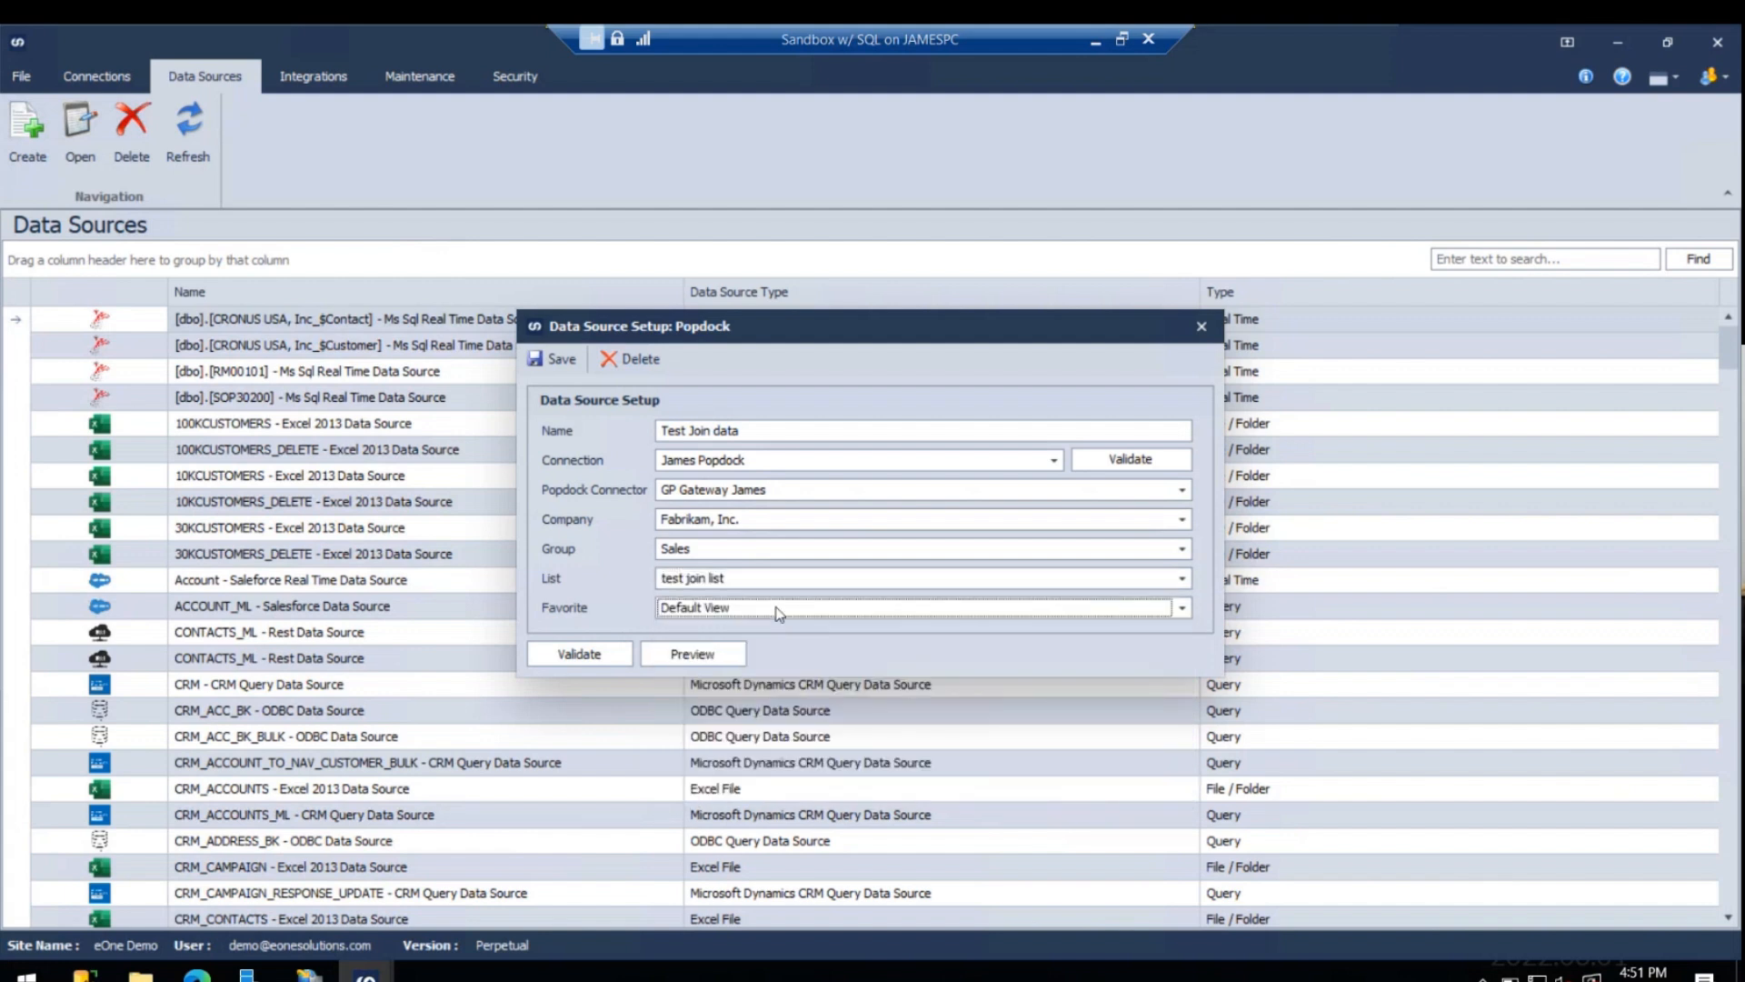
- Preview the data that the data source reads from test join list
click(692, 654)
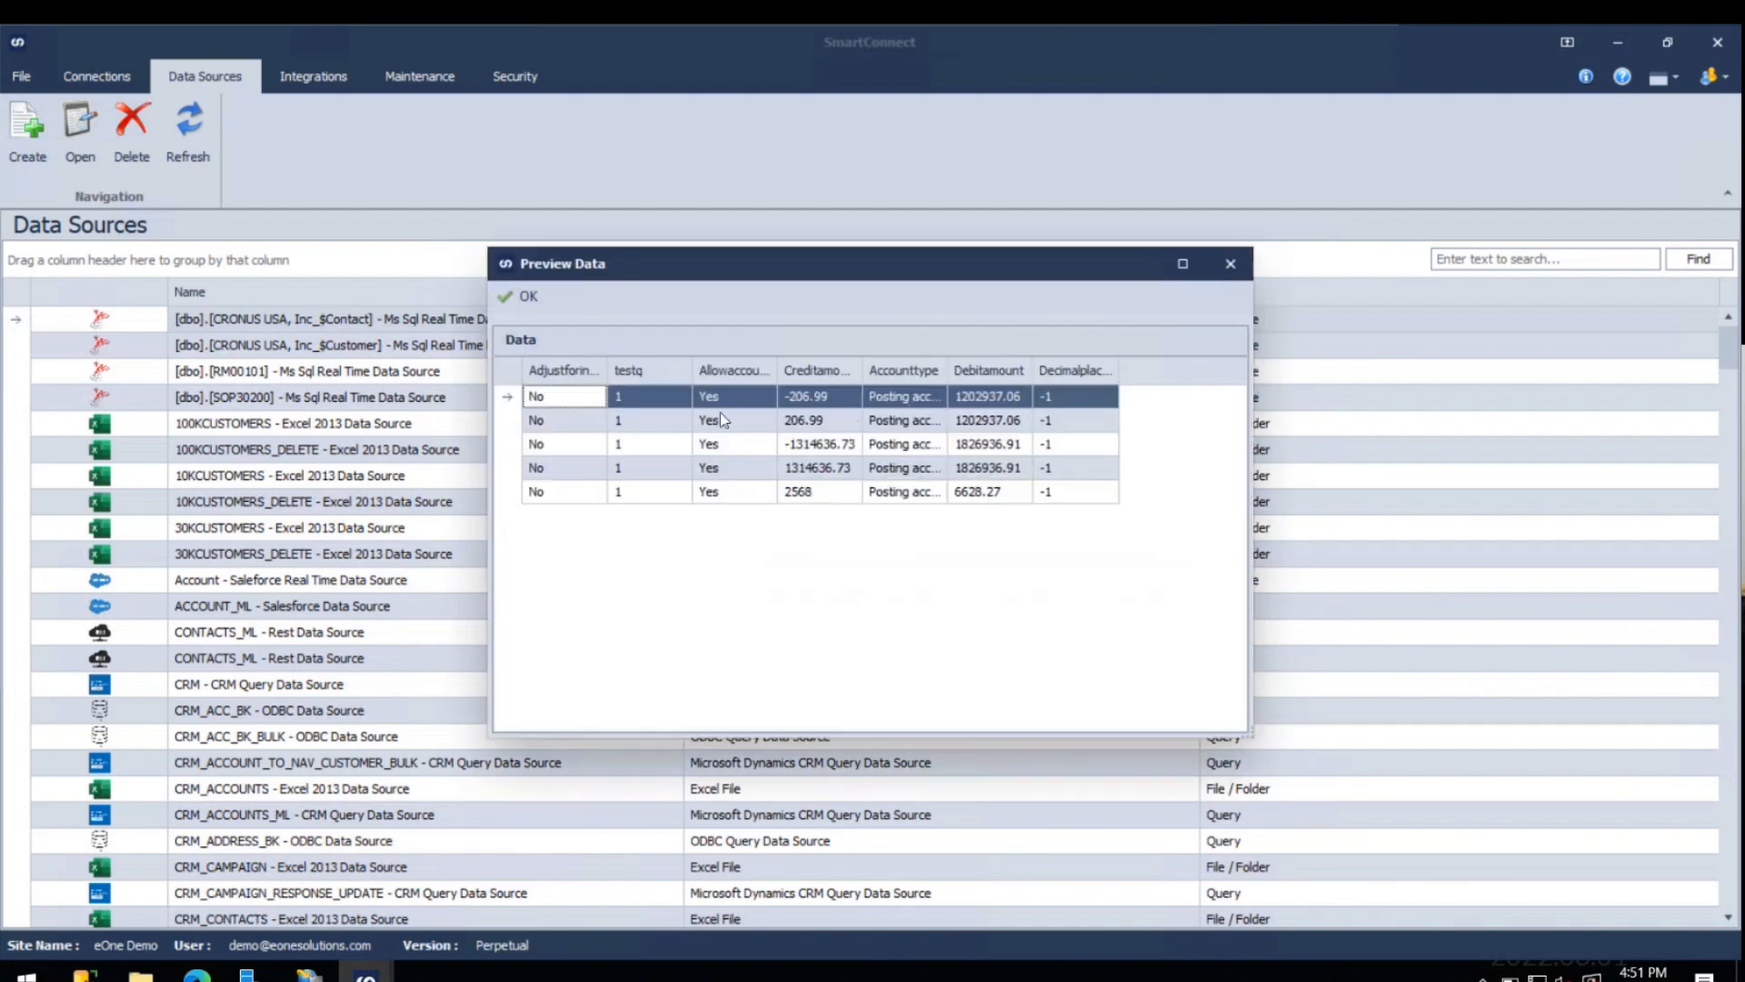
click(516, 299)
- Validate and save the "Test Join data" data source
click(587, 655)
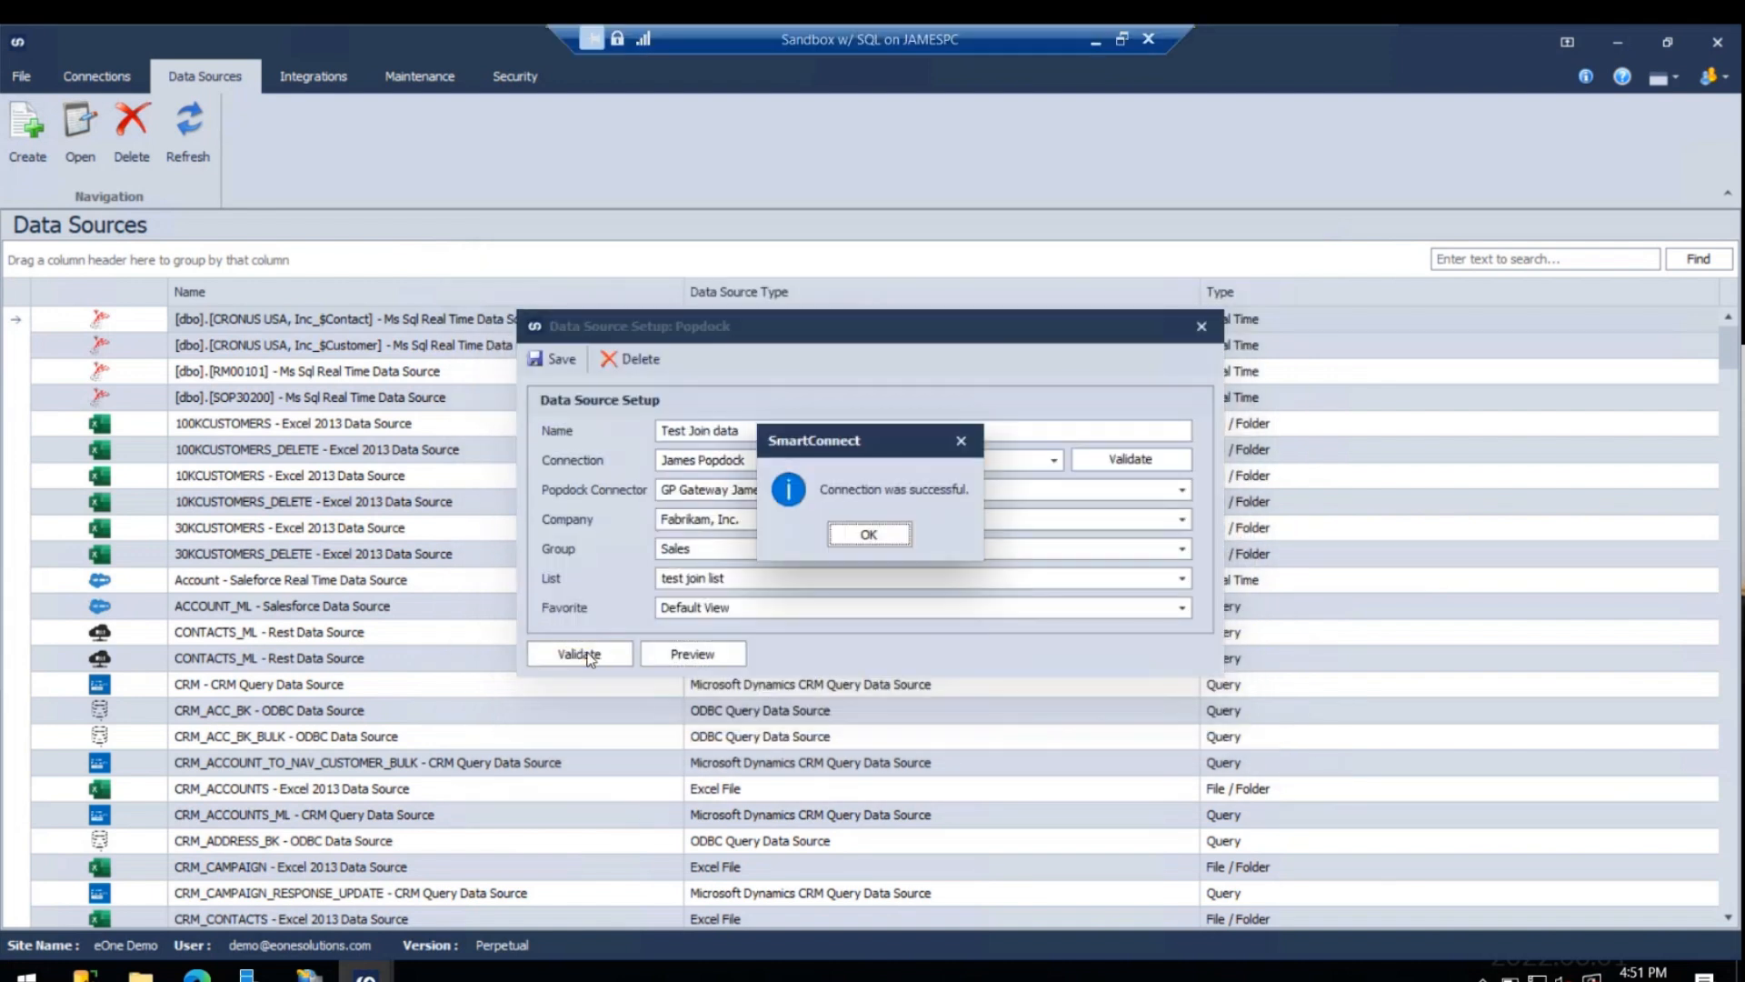
click(871, 532)
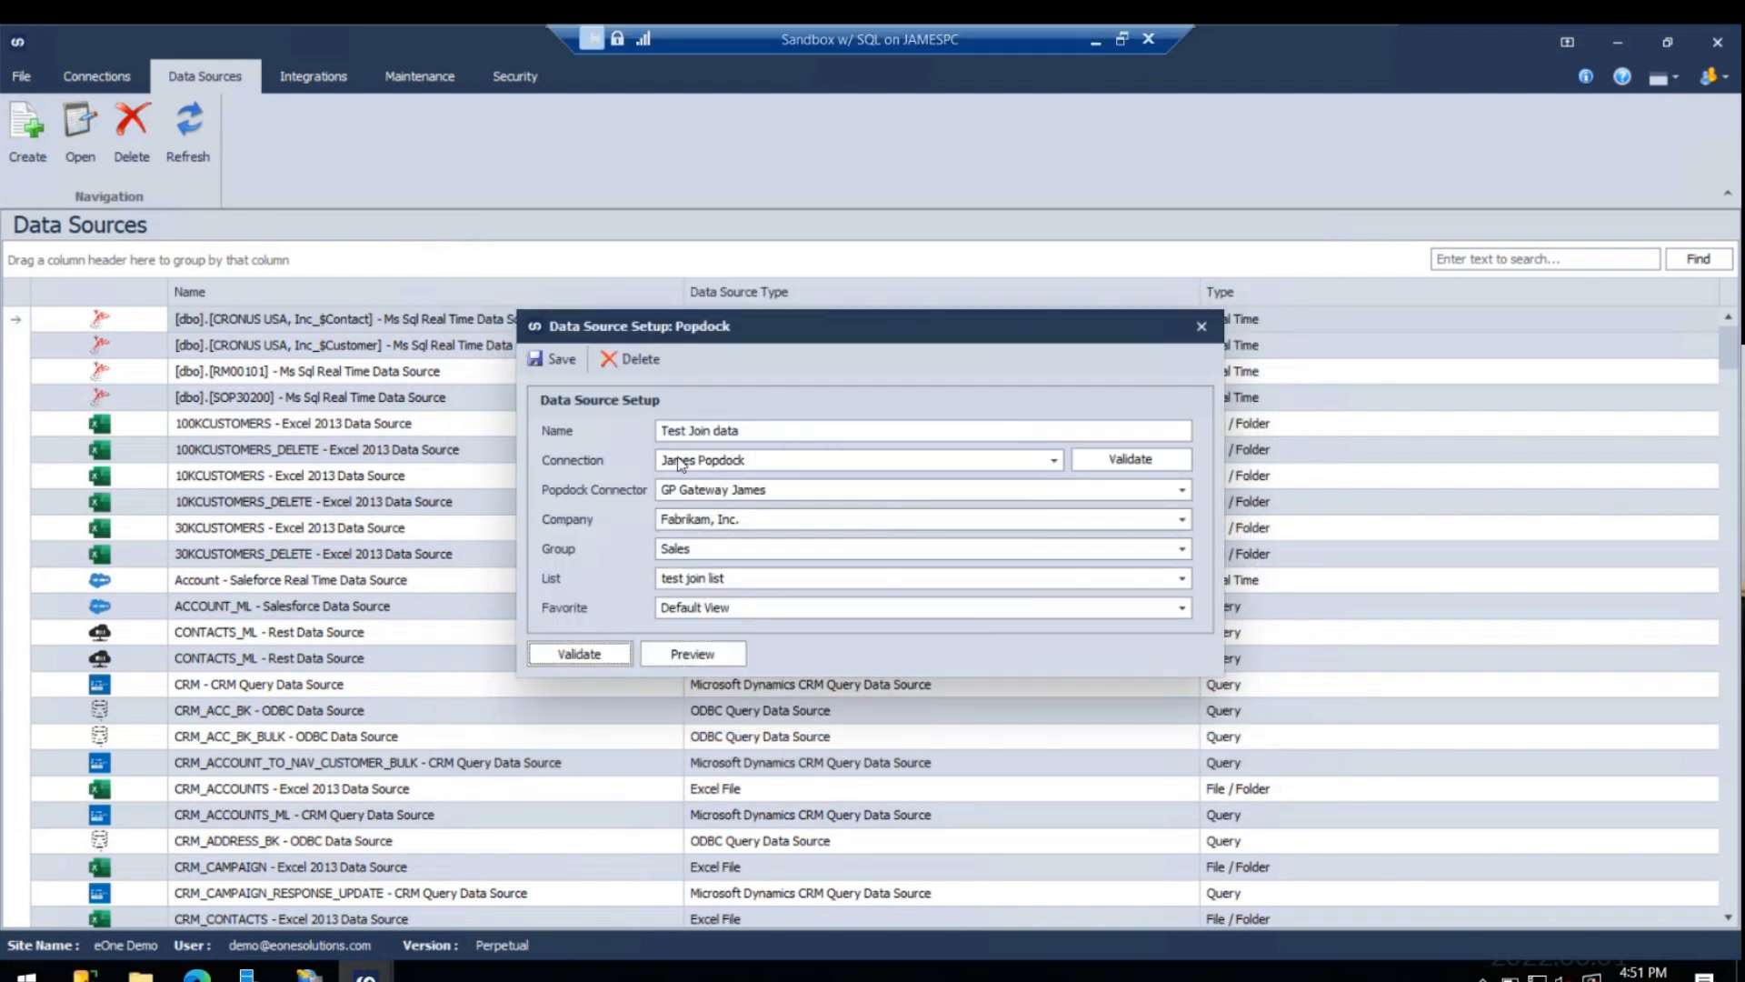
click(557, 361)
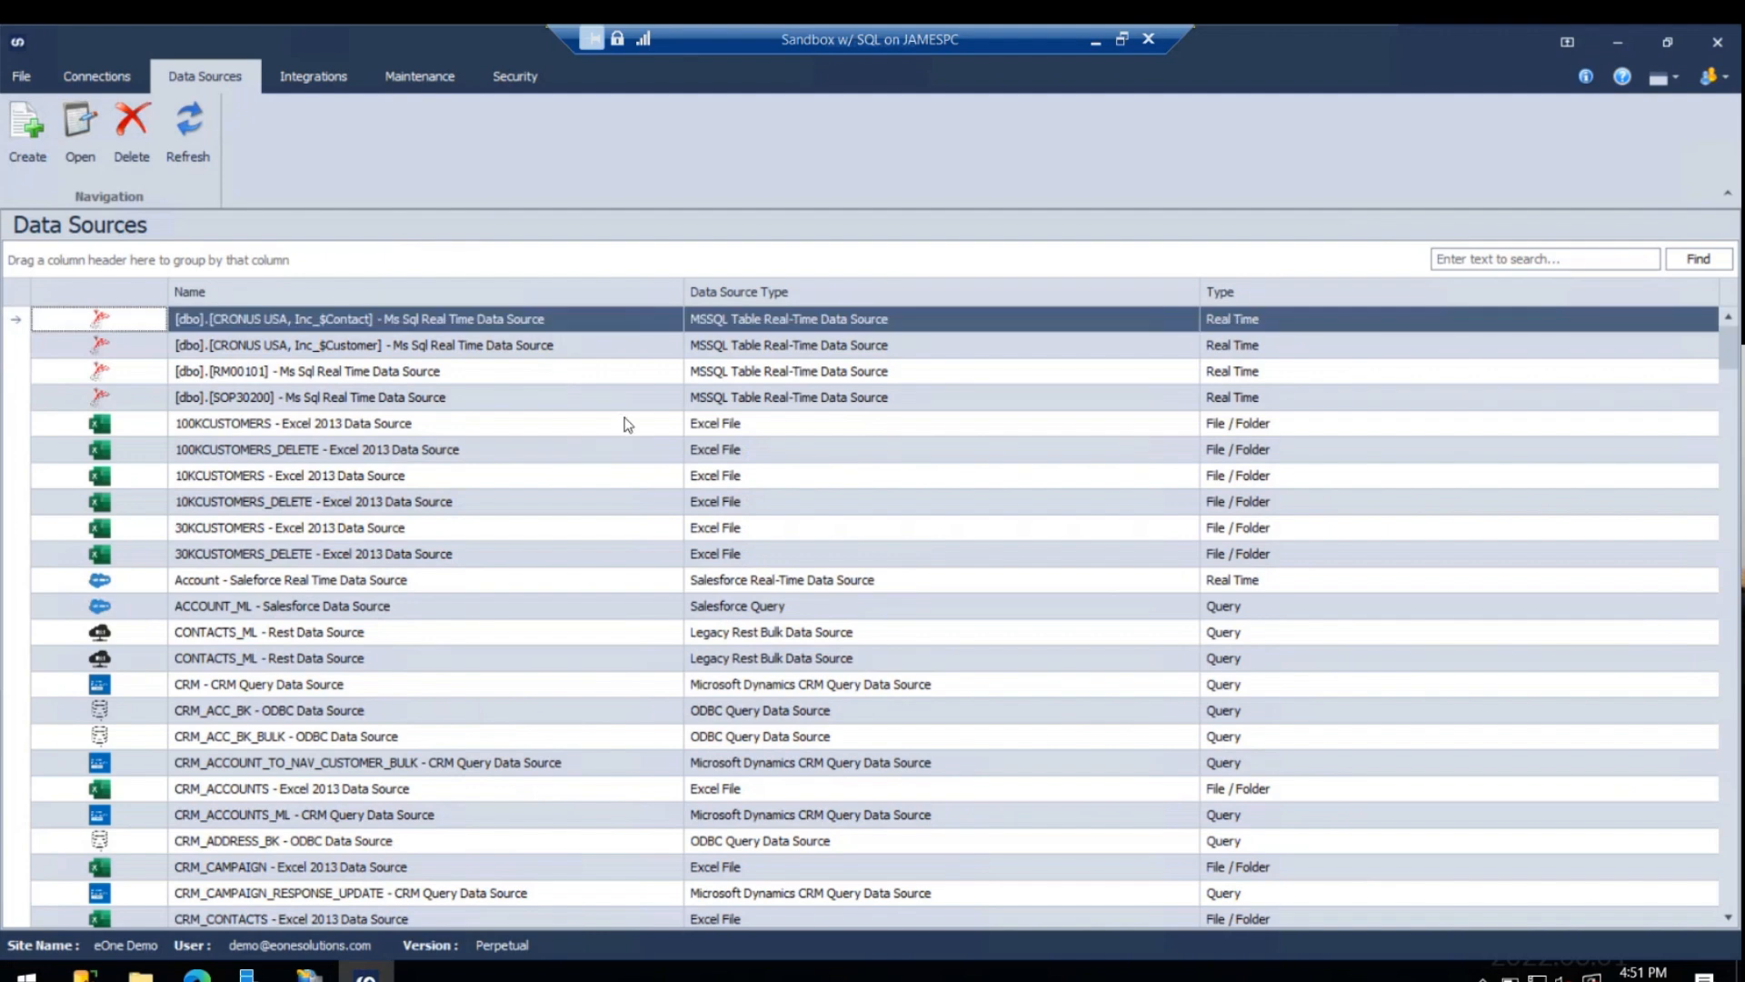
- Look through the list of data sources for the saved Test Join data entry
scroll(629, 455, down, 9)
scroll(629, 456, down, 15)
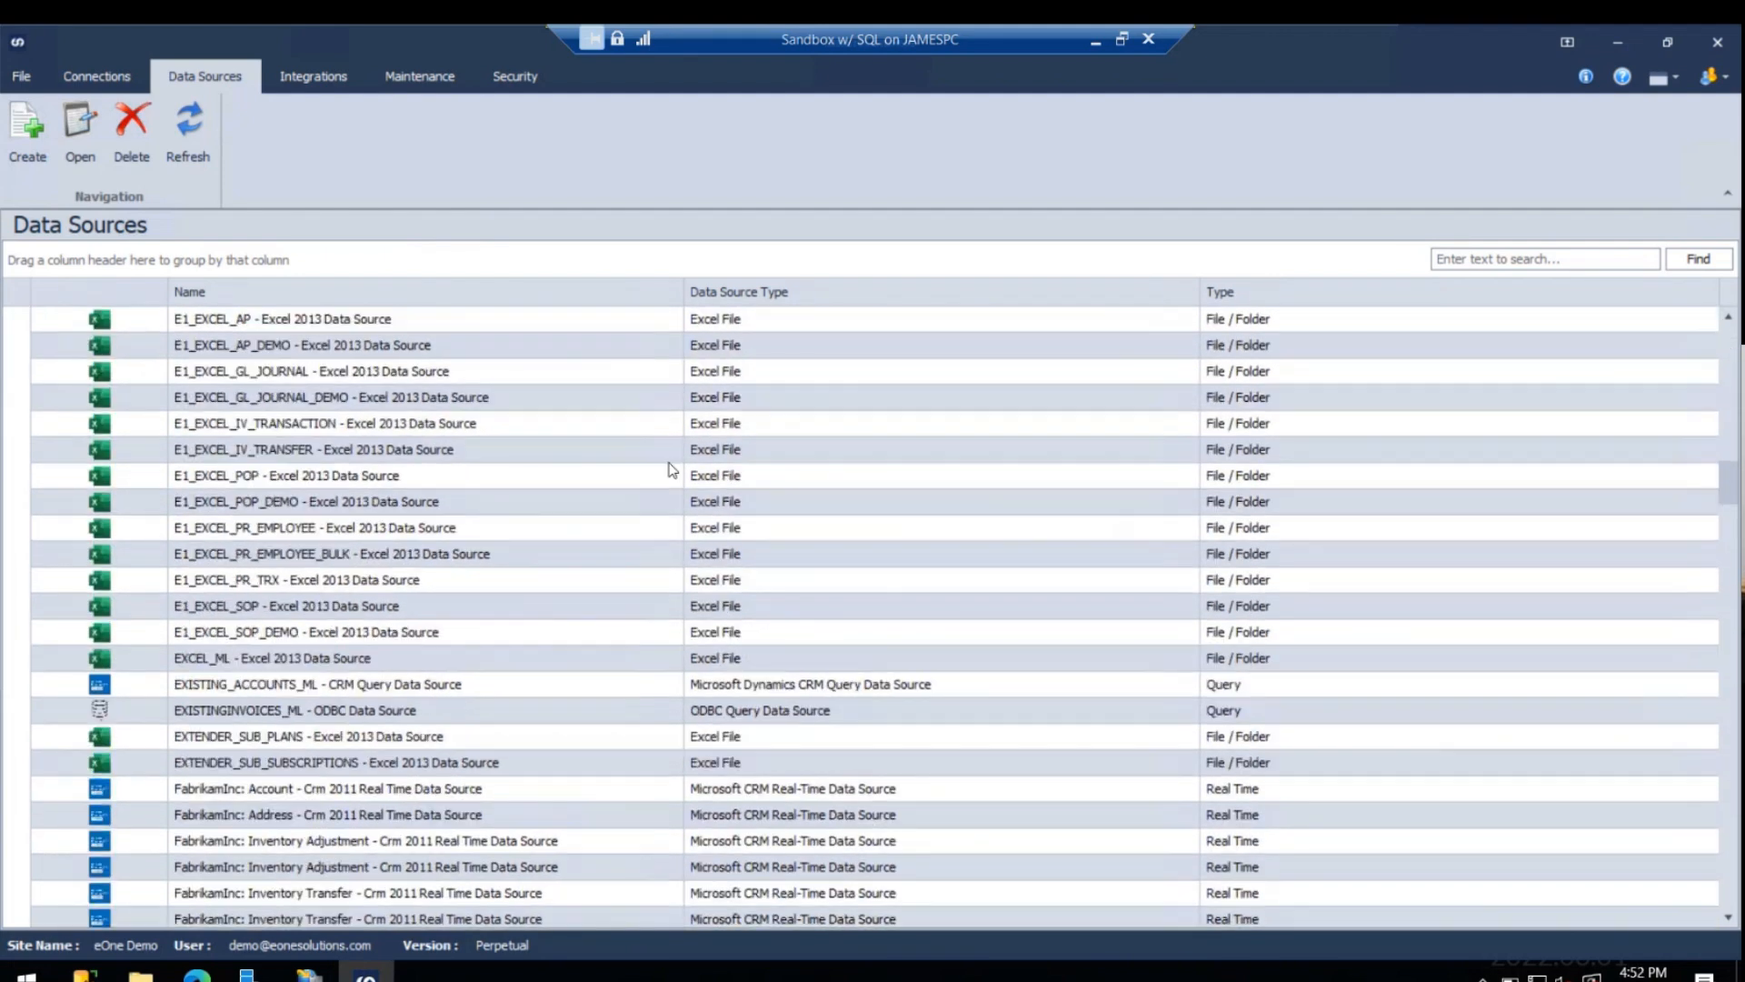
scroll(668, 483, down, 3)
scroll(668, 475, down, 6)
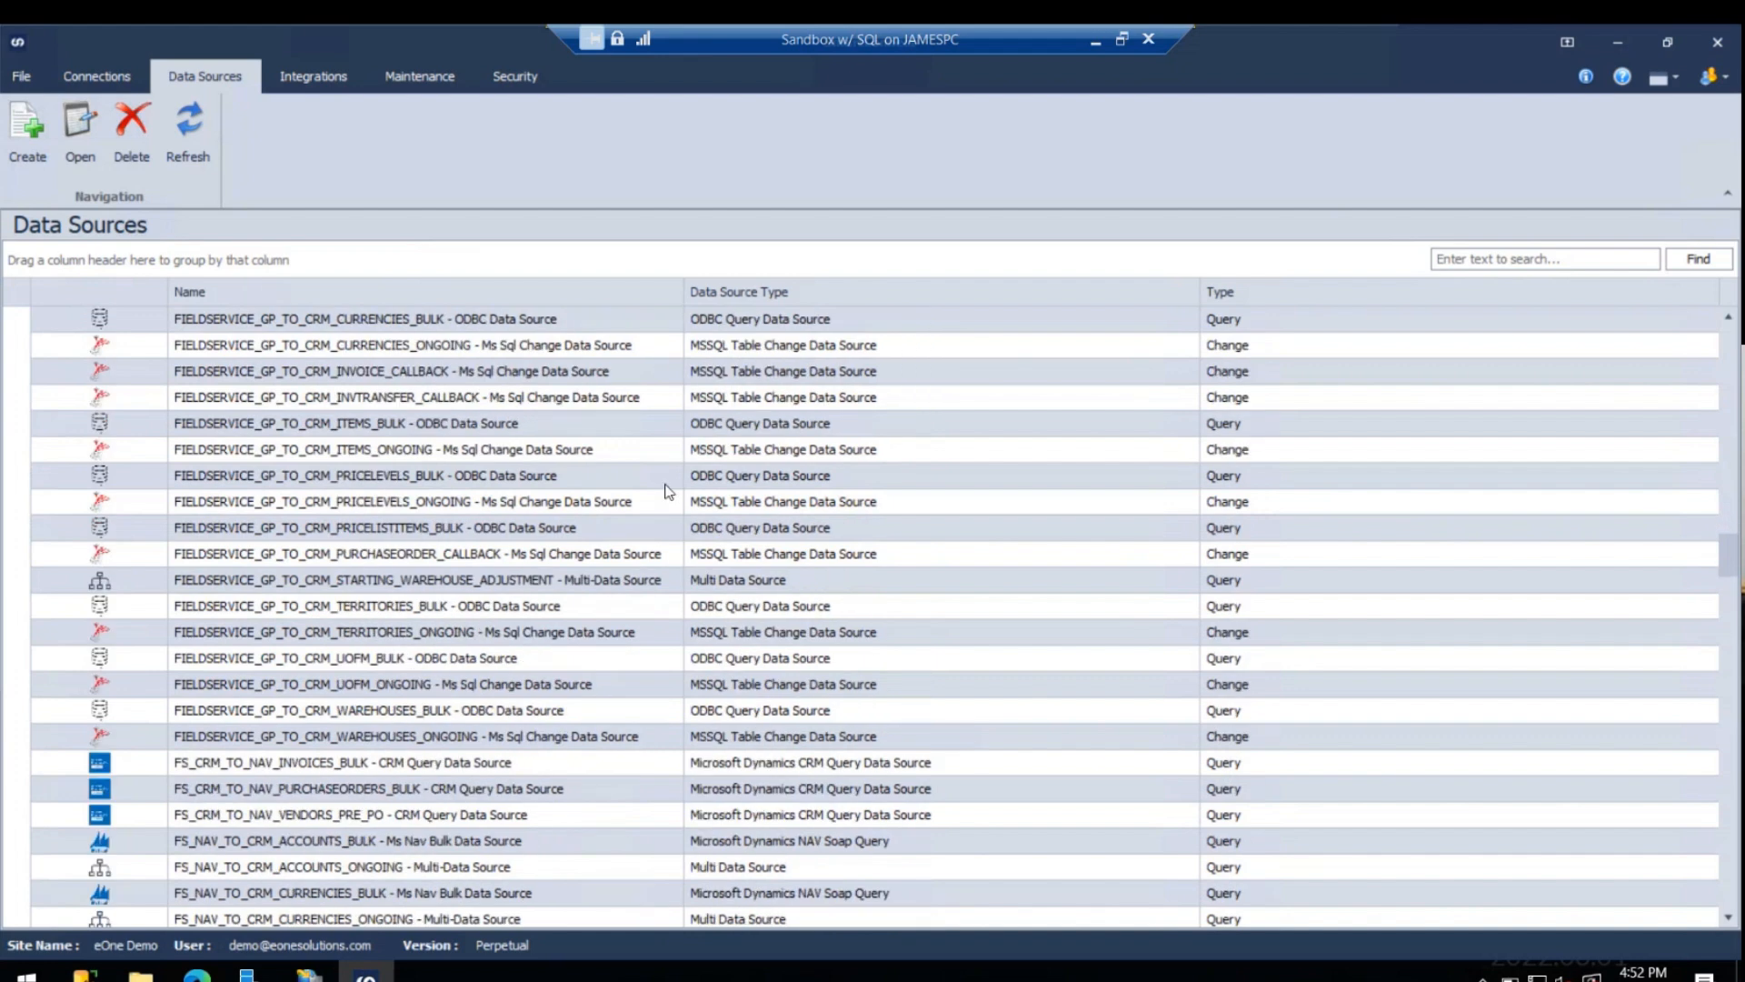
scroll(666, 492, down, 15)
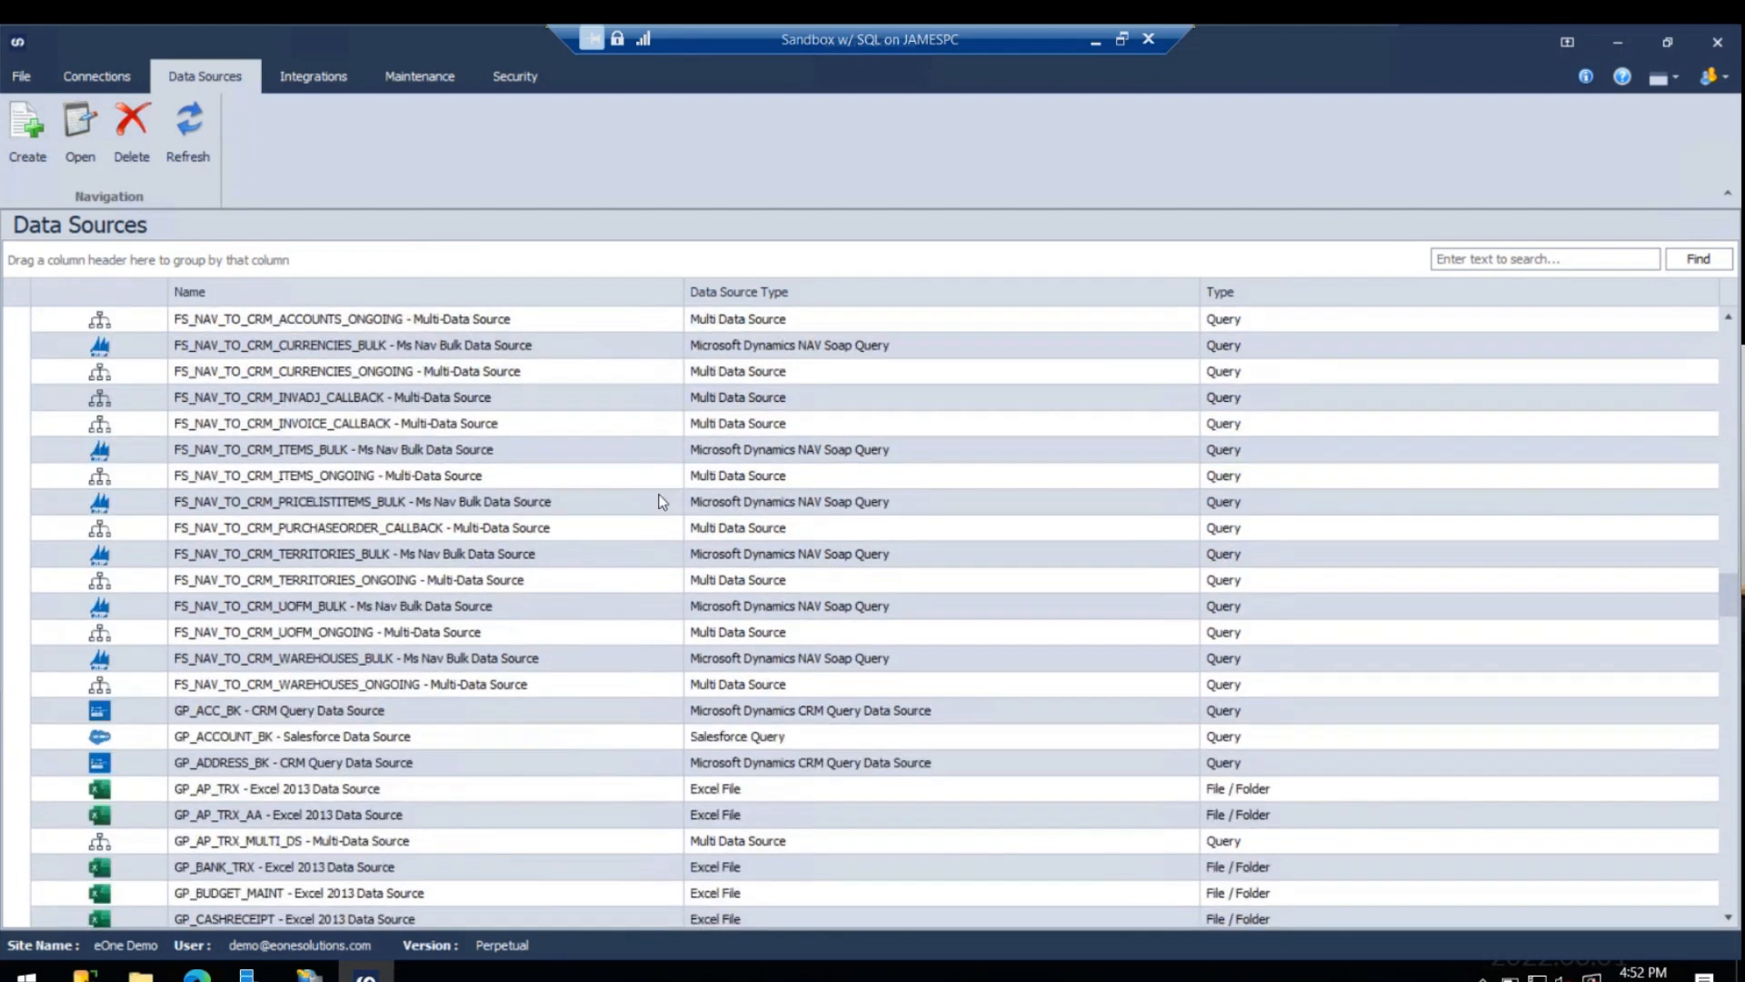
scroll(676, 530, down, 7)
scroll(676, 530, down, 8)
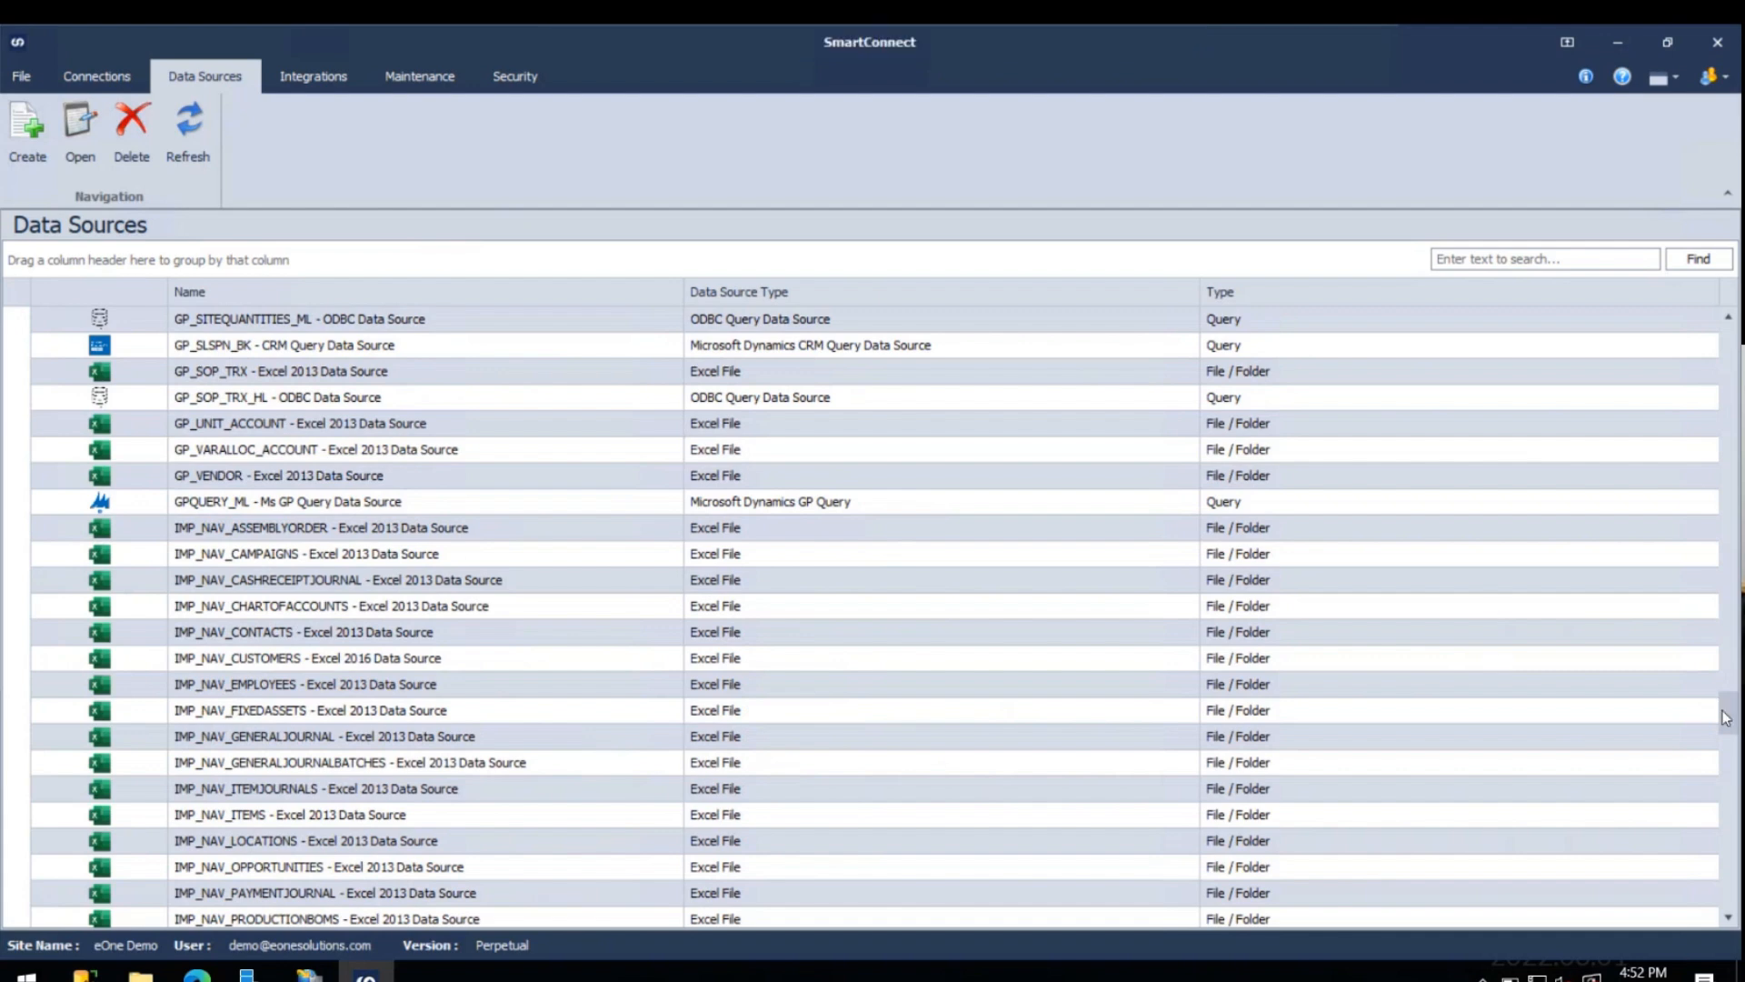
scroll(1727, 728, down, 1)
drag(1727, 718, 1614, 335)
- Sort the data sources by type in alternating order to locate the Test Join data entry
click(1250, 295)
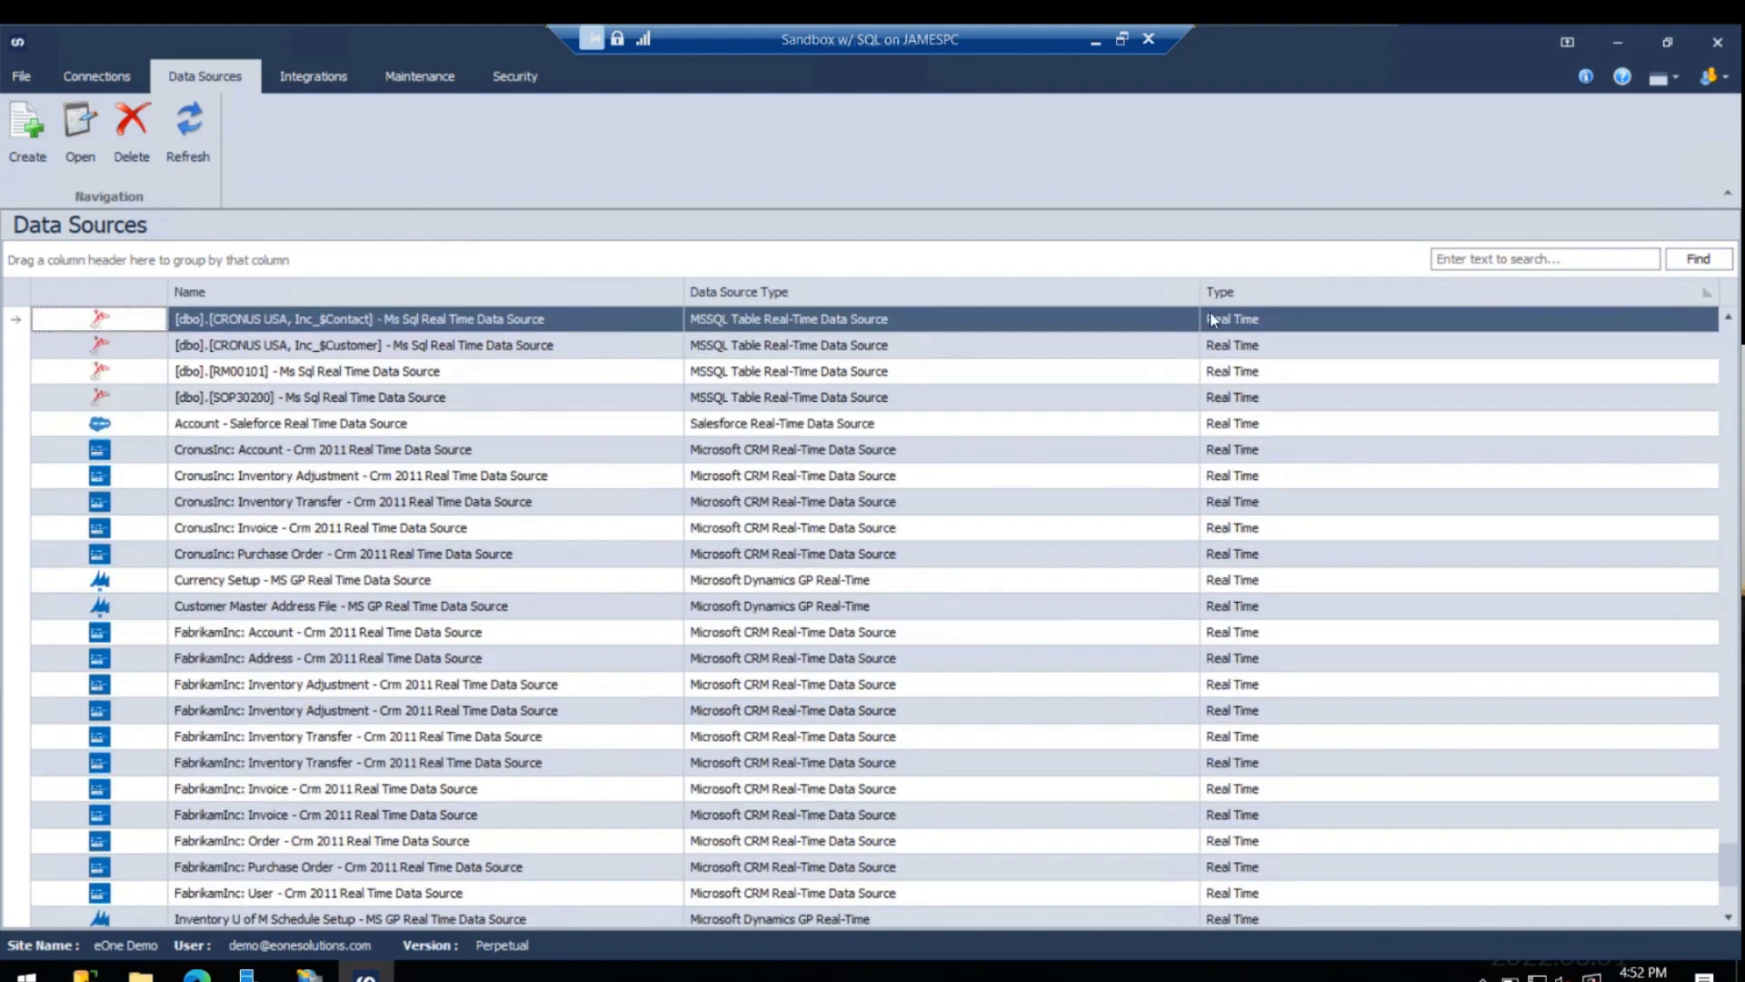
click(1245, 295)
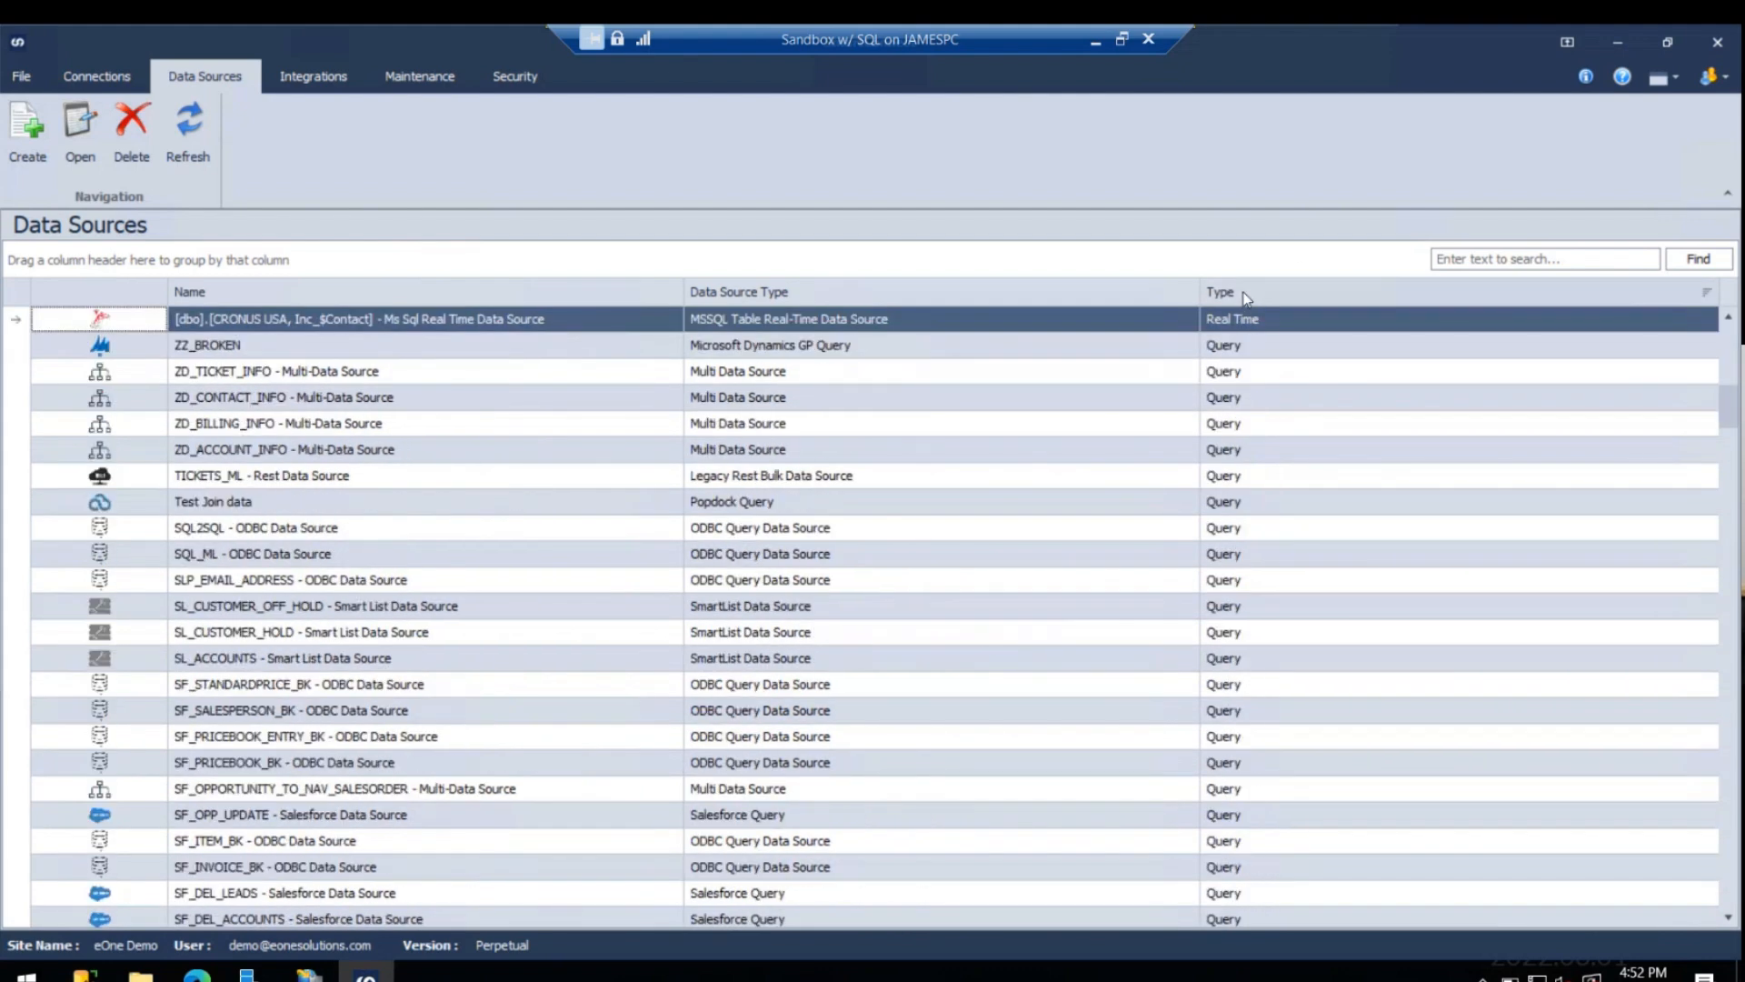
click(1246, 291)
click(1245, 288)
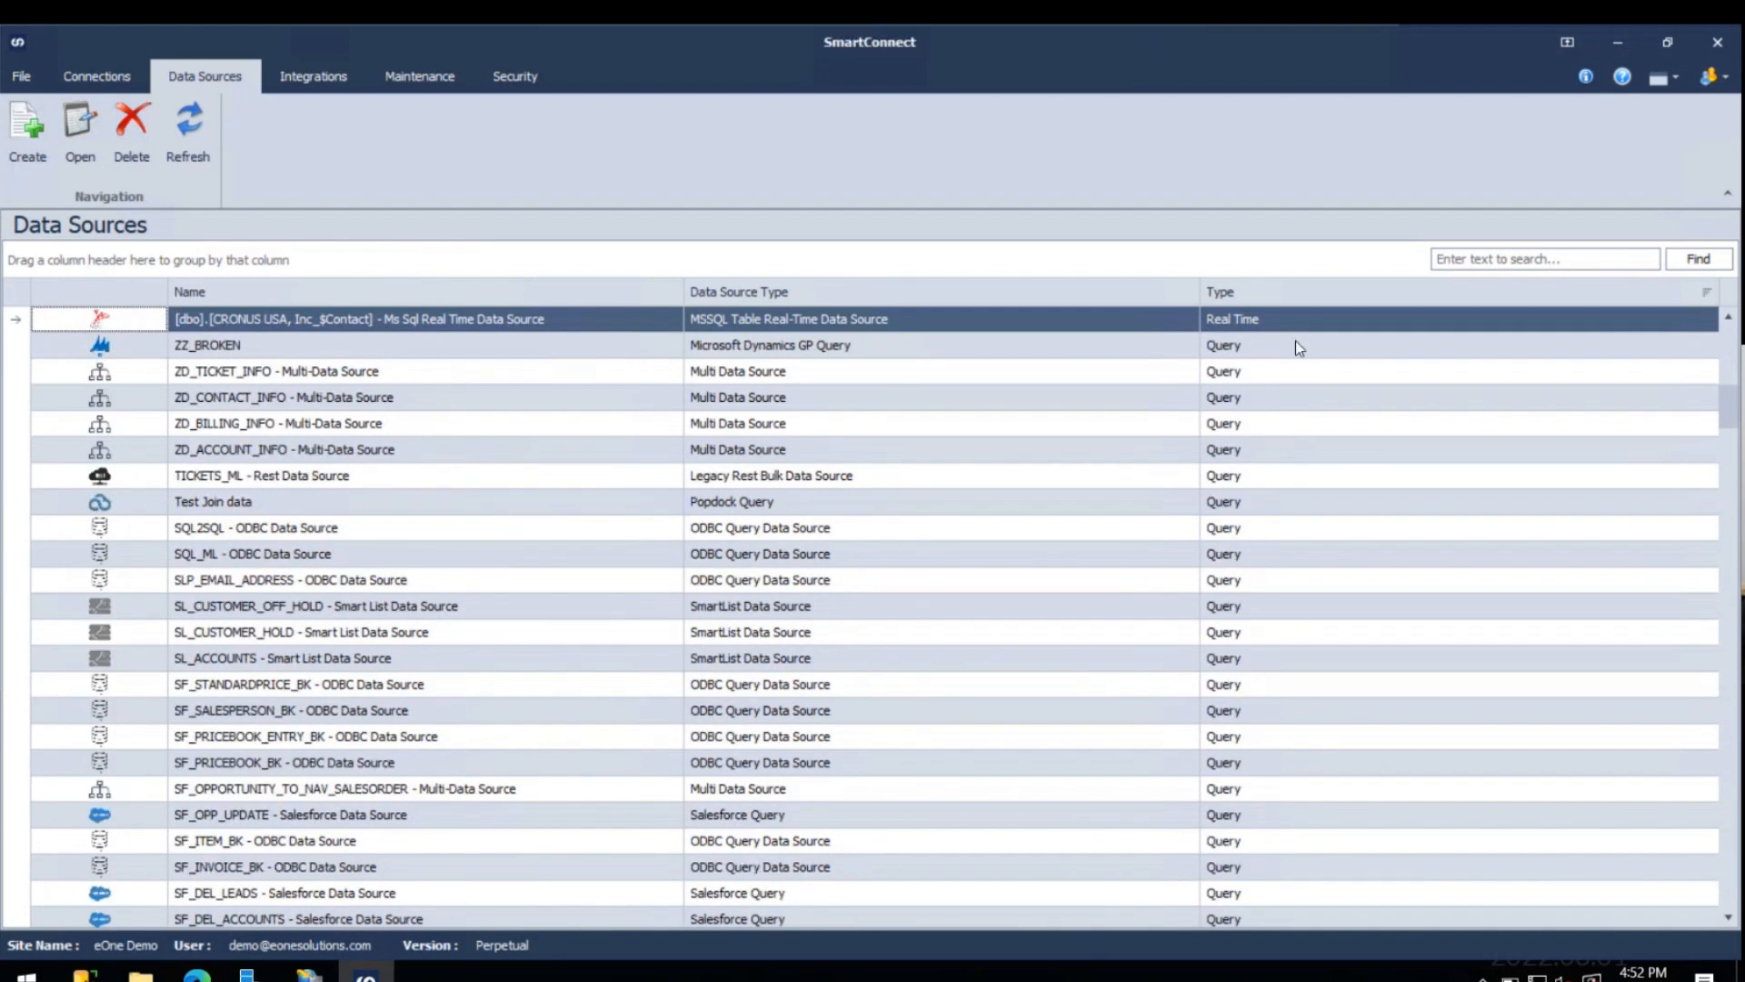
click(1286, 289)
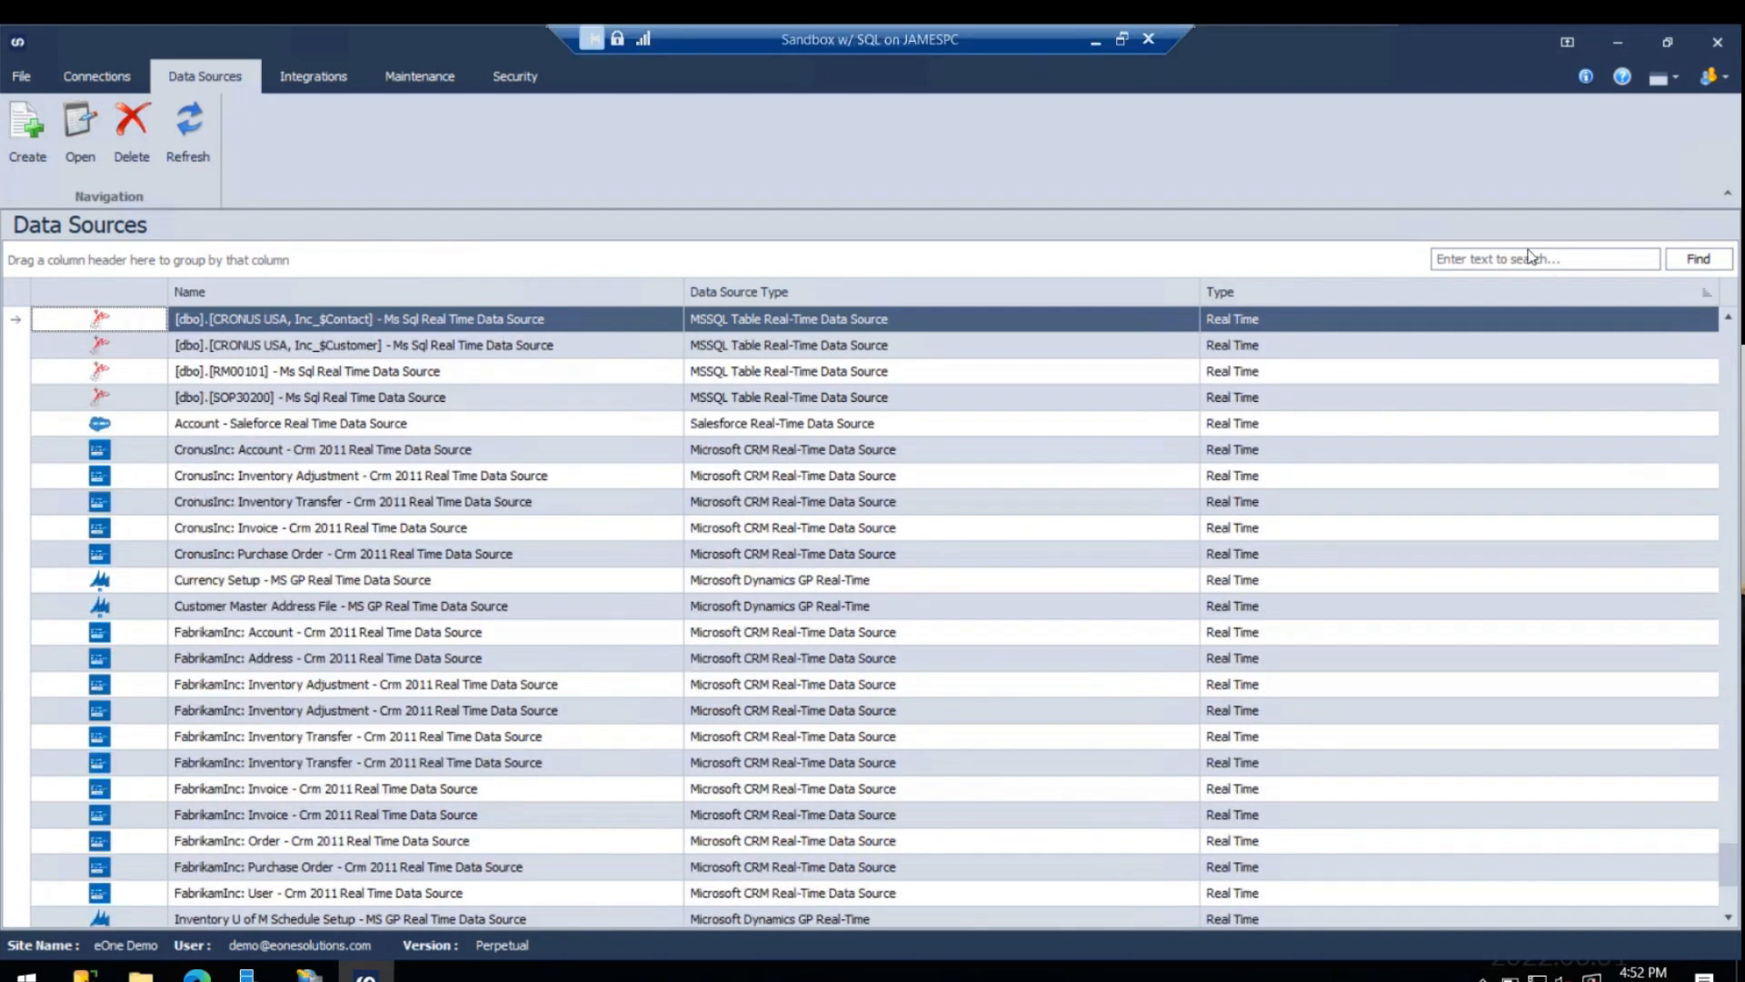
- Search the data sources for popdock to find the Test Join data entry, and clear the search
click(1532, 257)
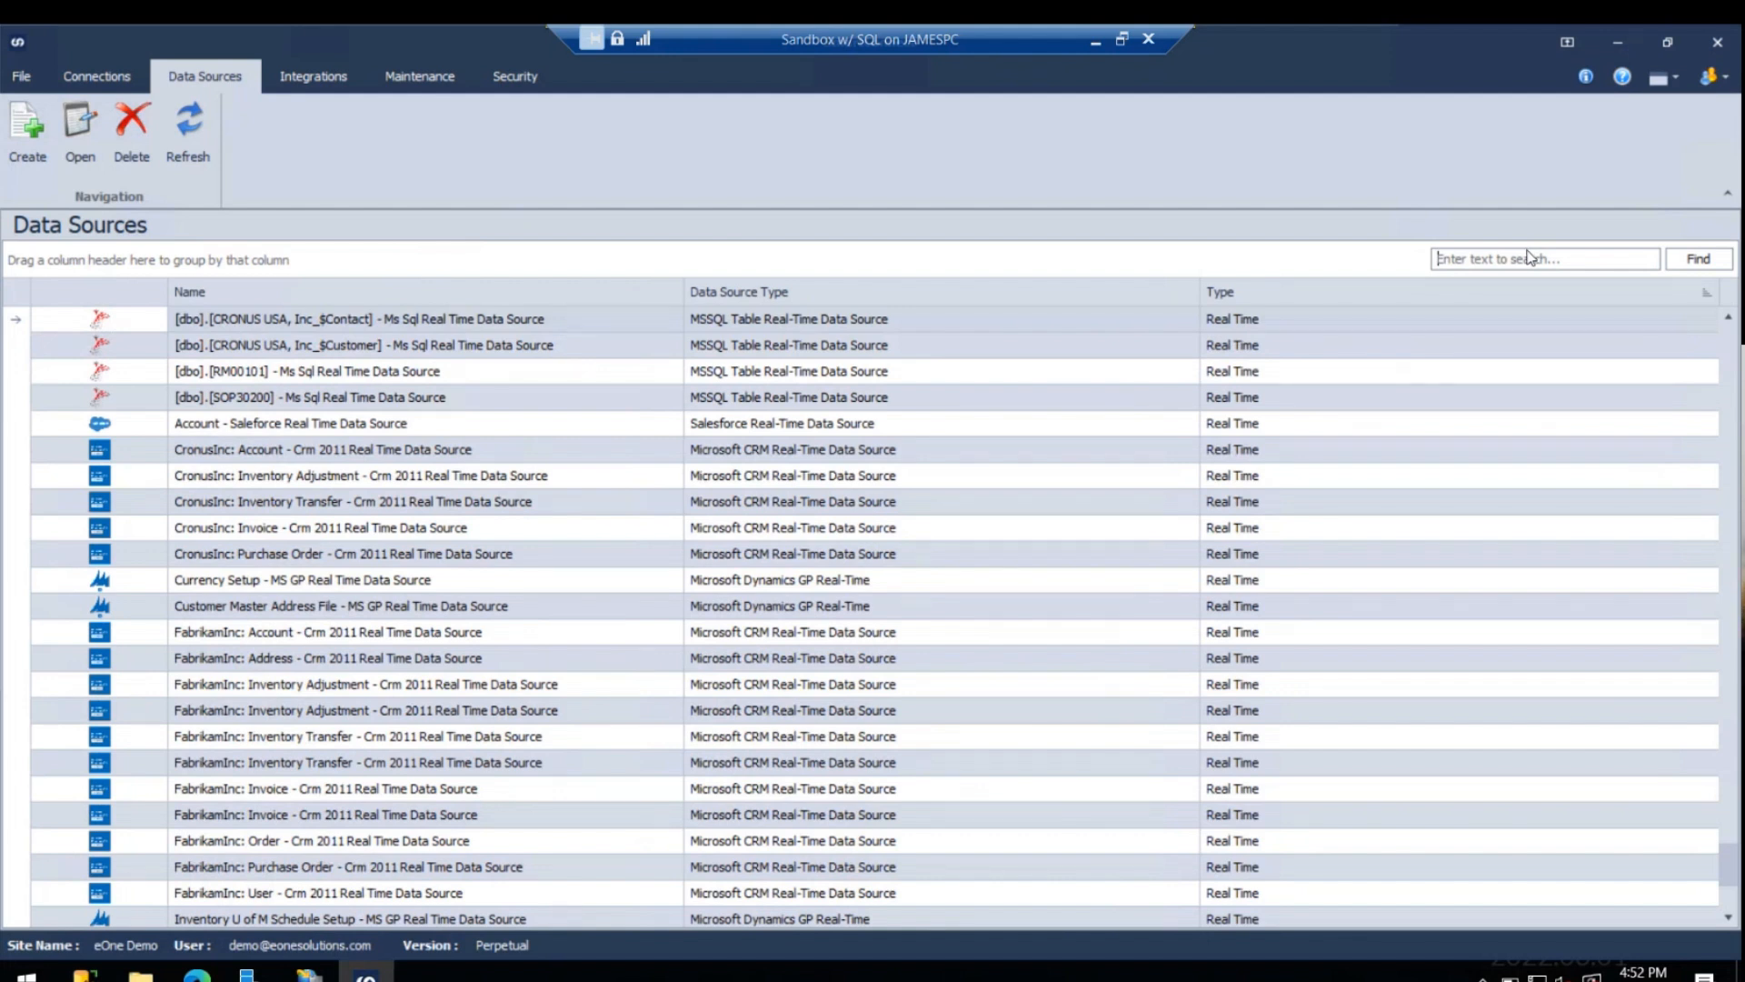
text(popdock)
click(1698, 259)
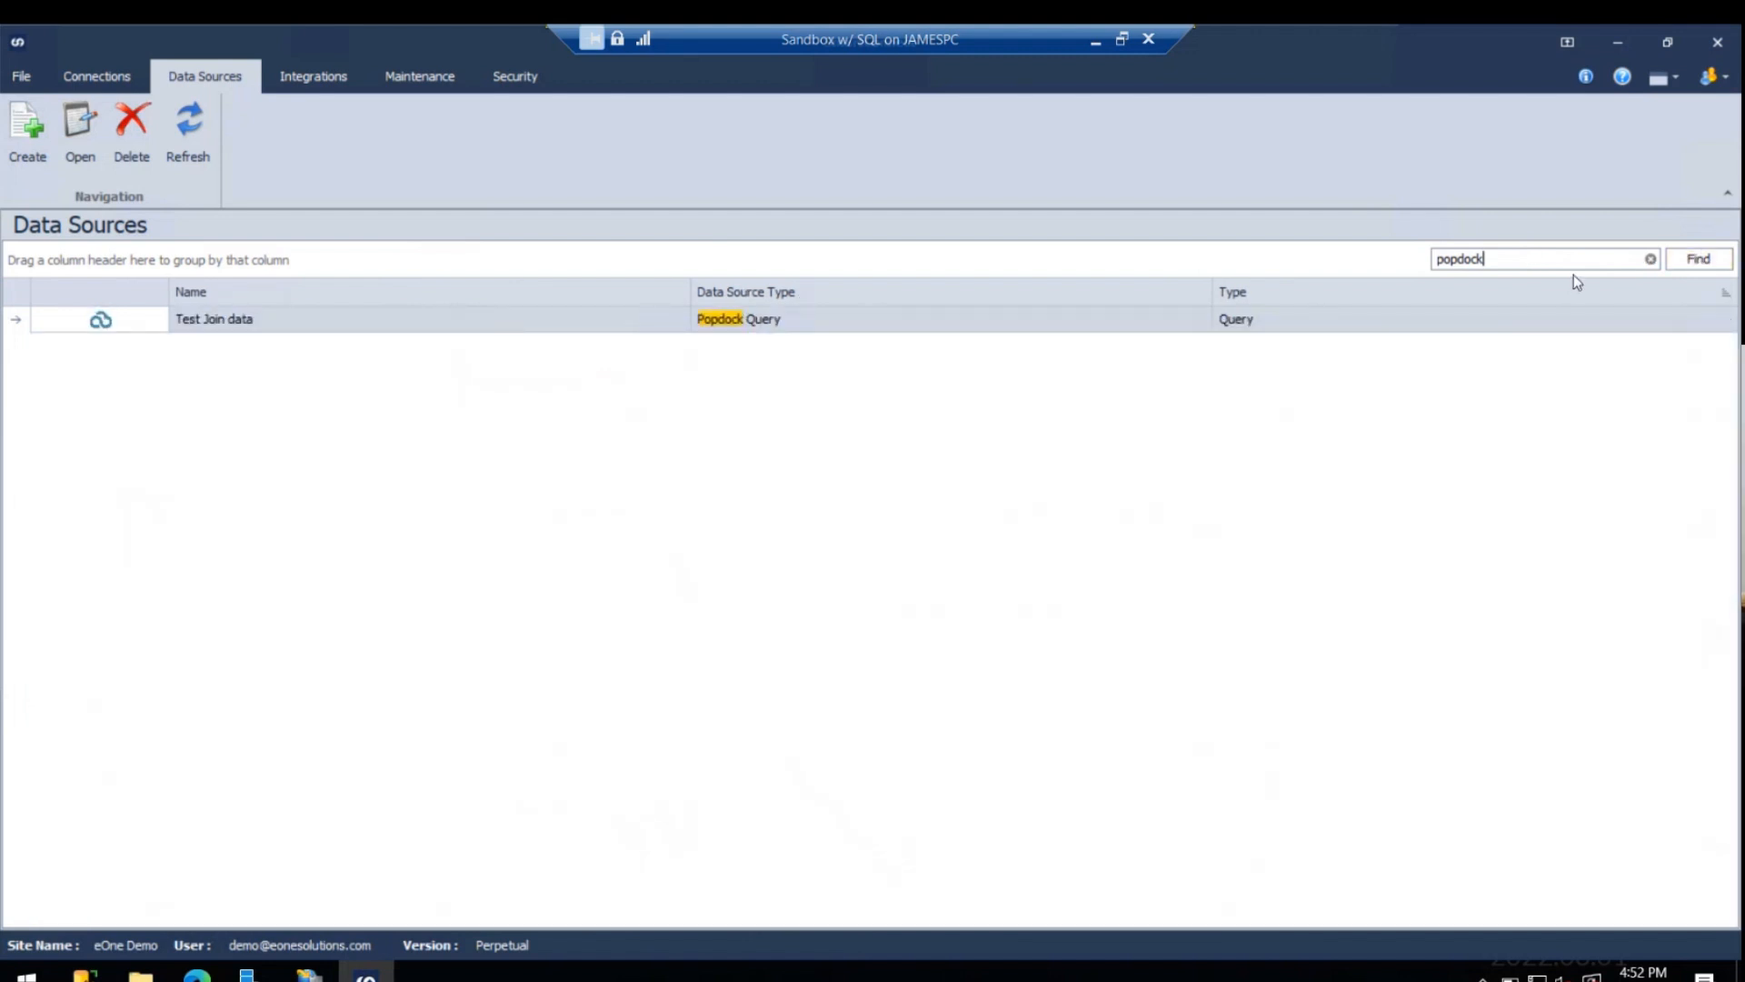
click(1650, 259)
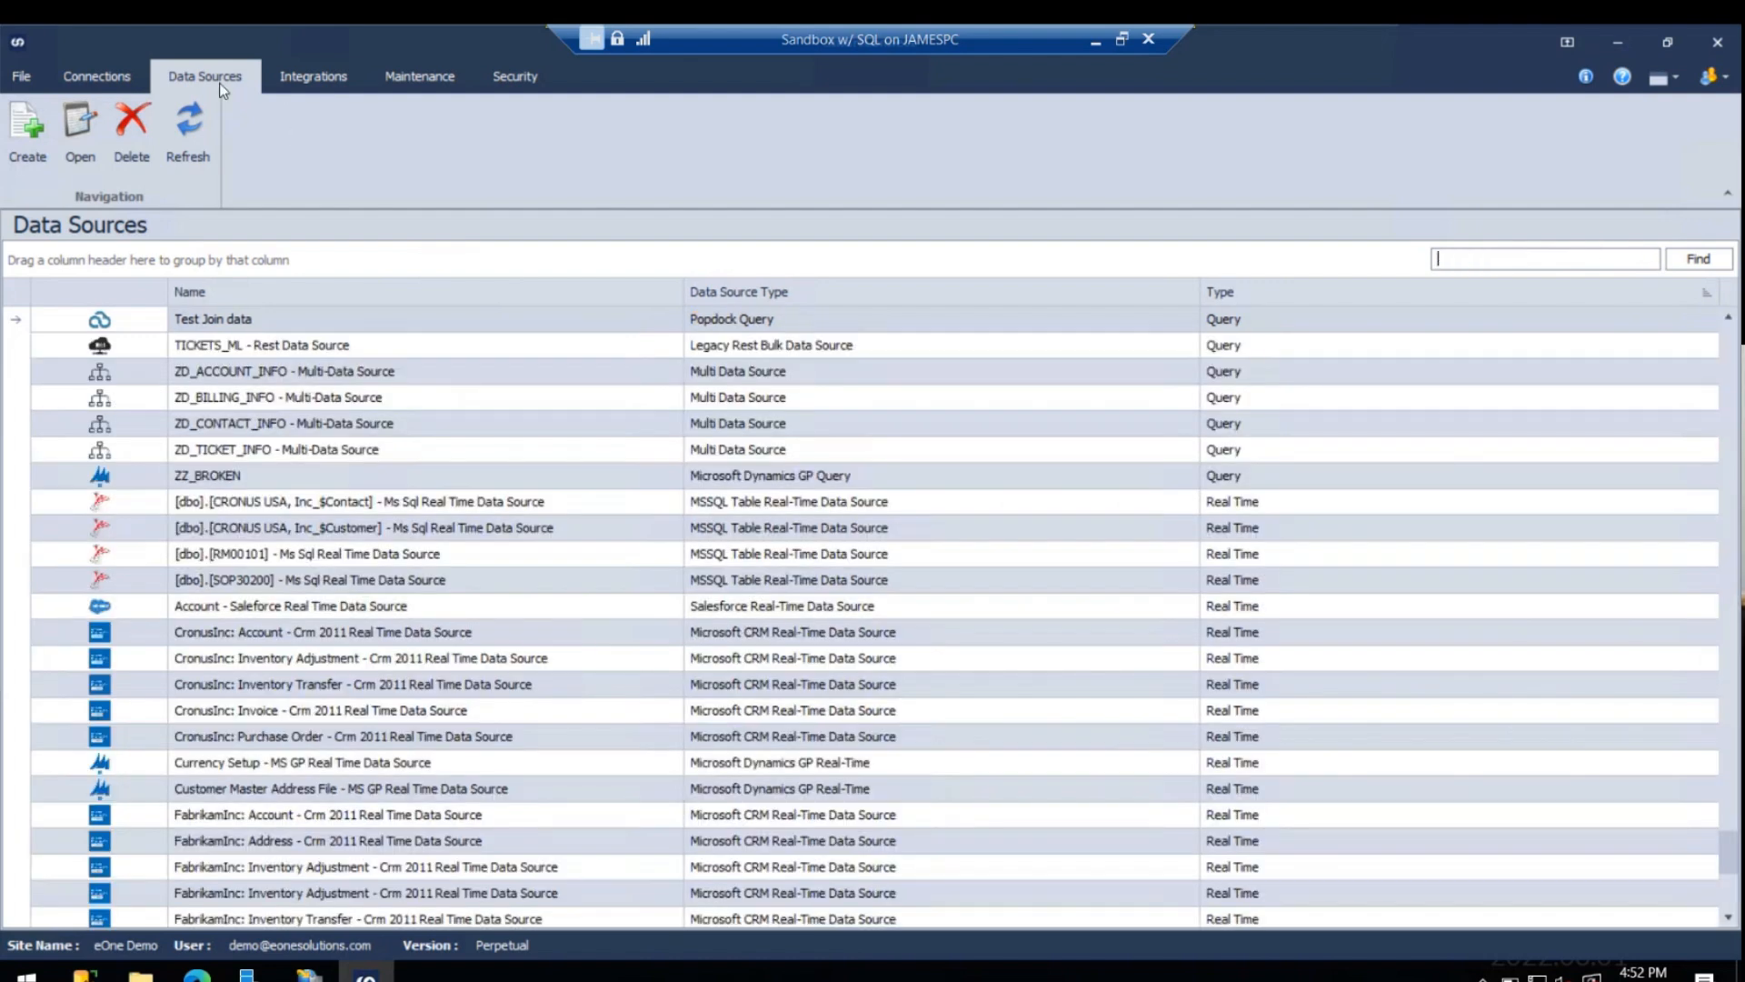
- Create a new integration with the ID TESTE and set its data source type to Bulk
click(312, 76)
click(27, 131)
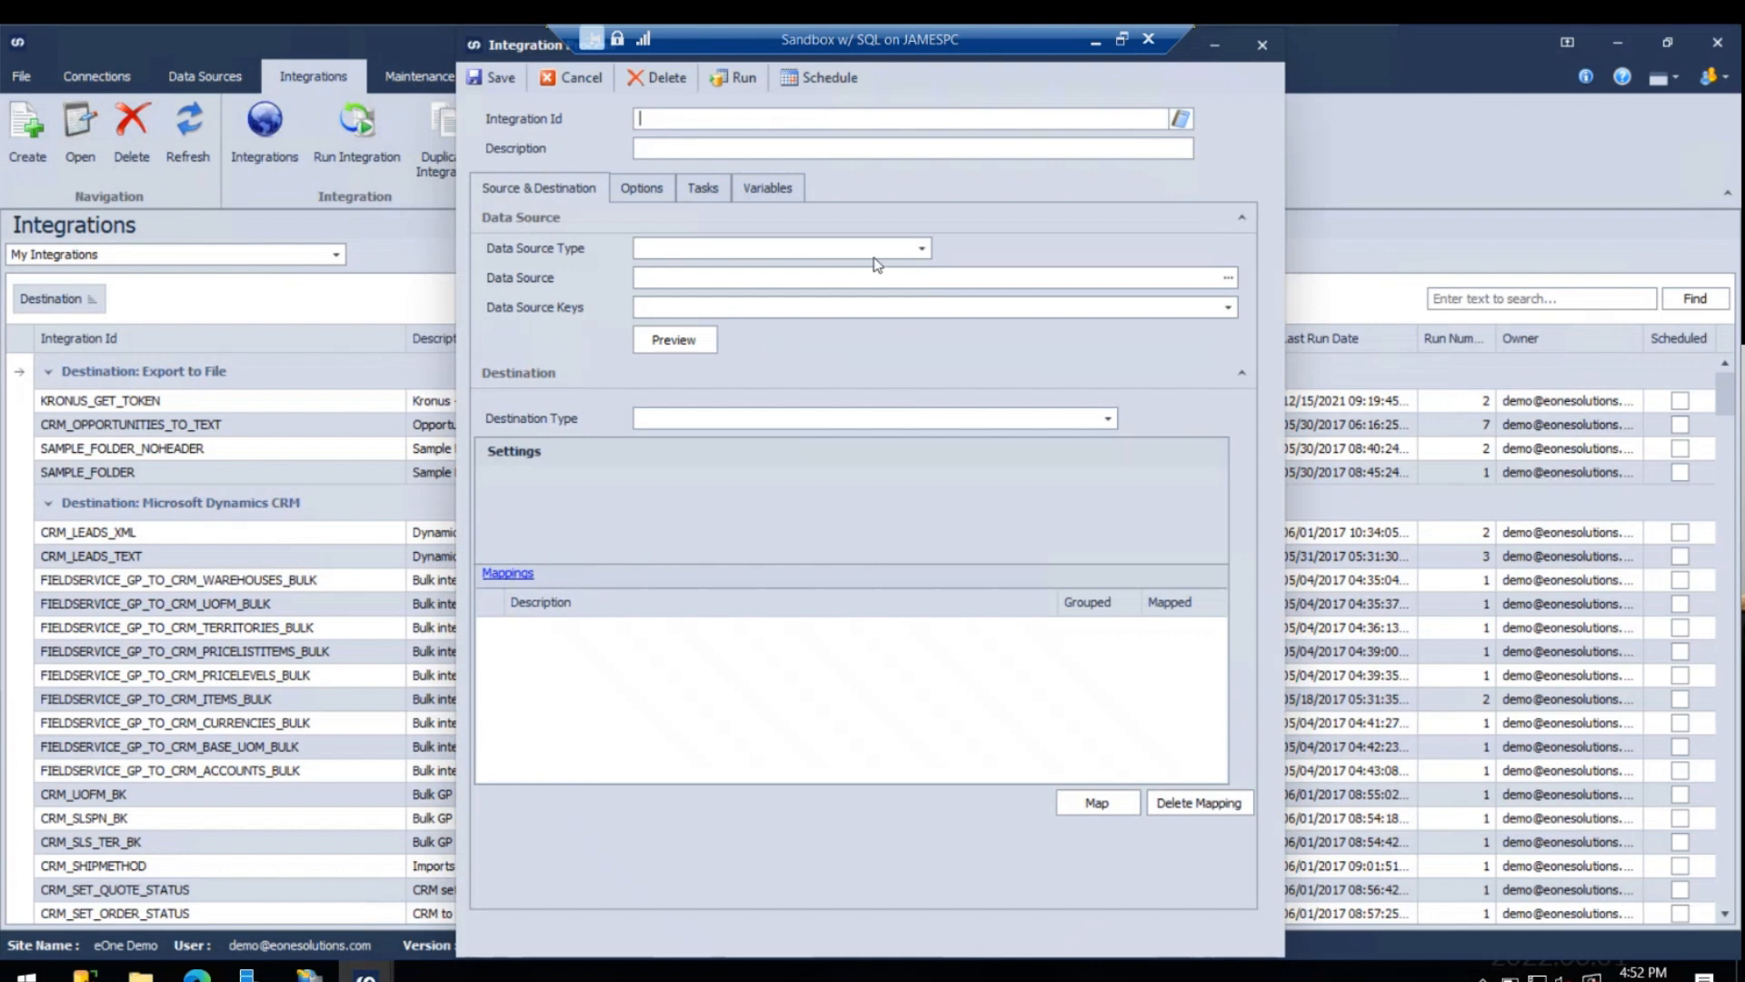
text(teste)
key(Tab)
click(799, 247)
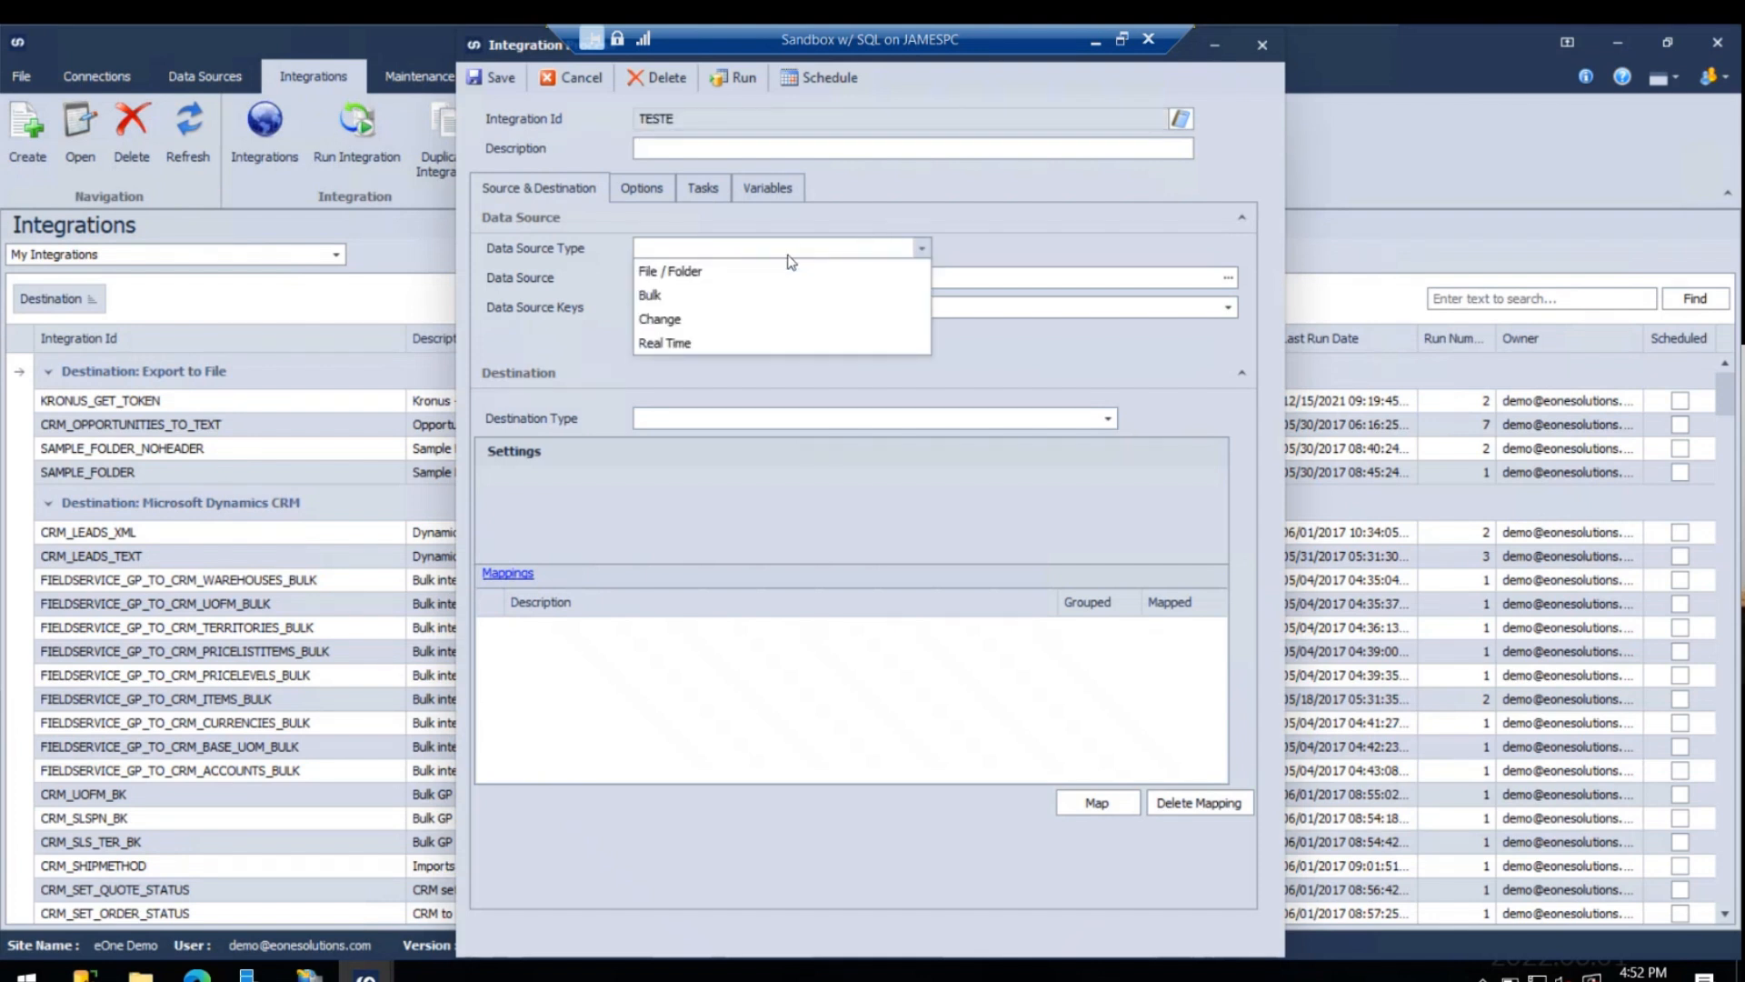
click(743, 295)
- Look up Popdock data sources and assign Test Join data as the integration's data source
click(715, 284)
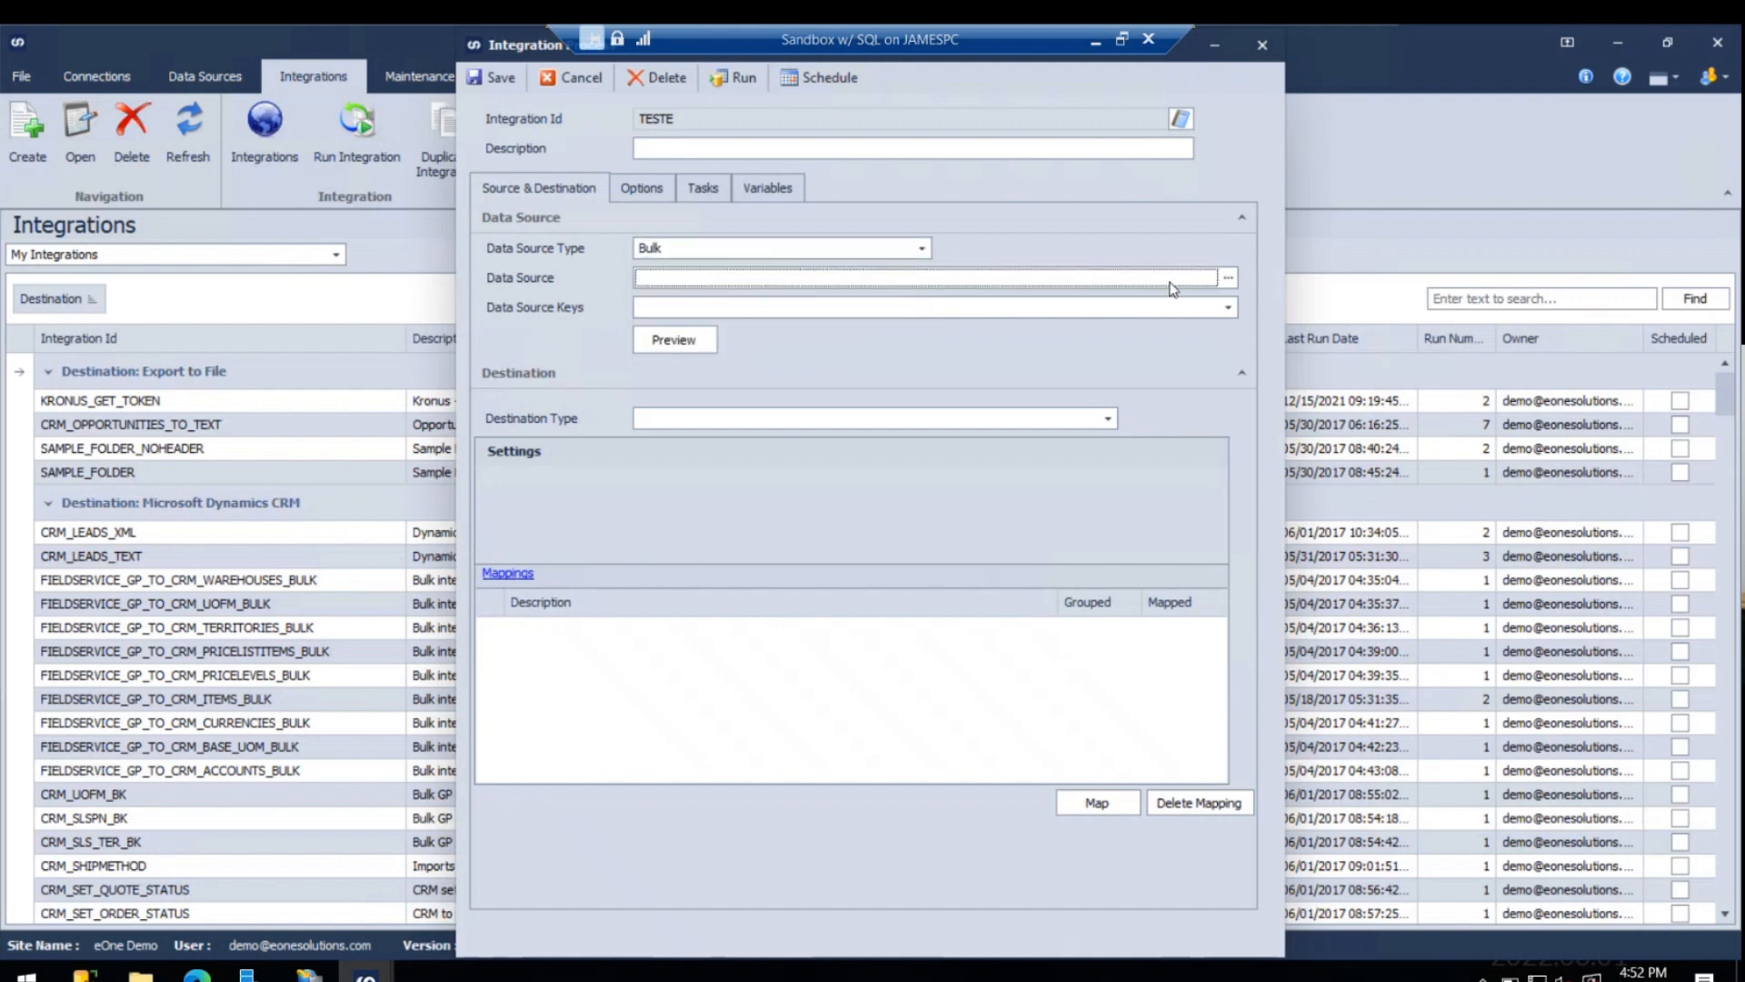
click(1229, 279)
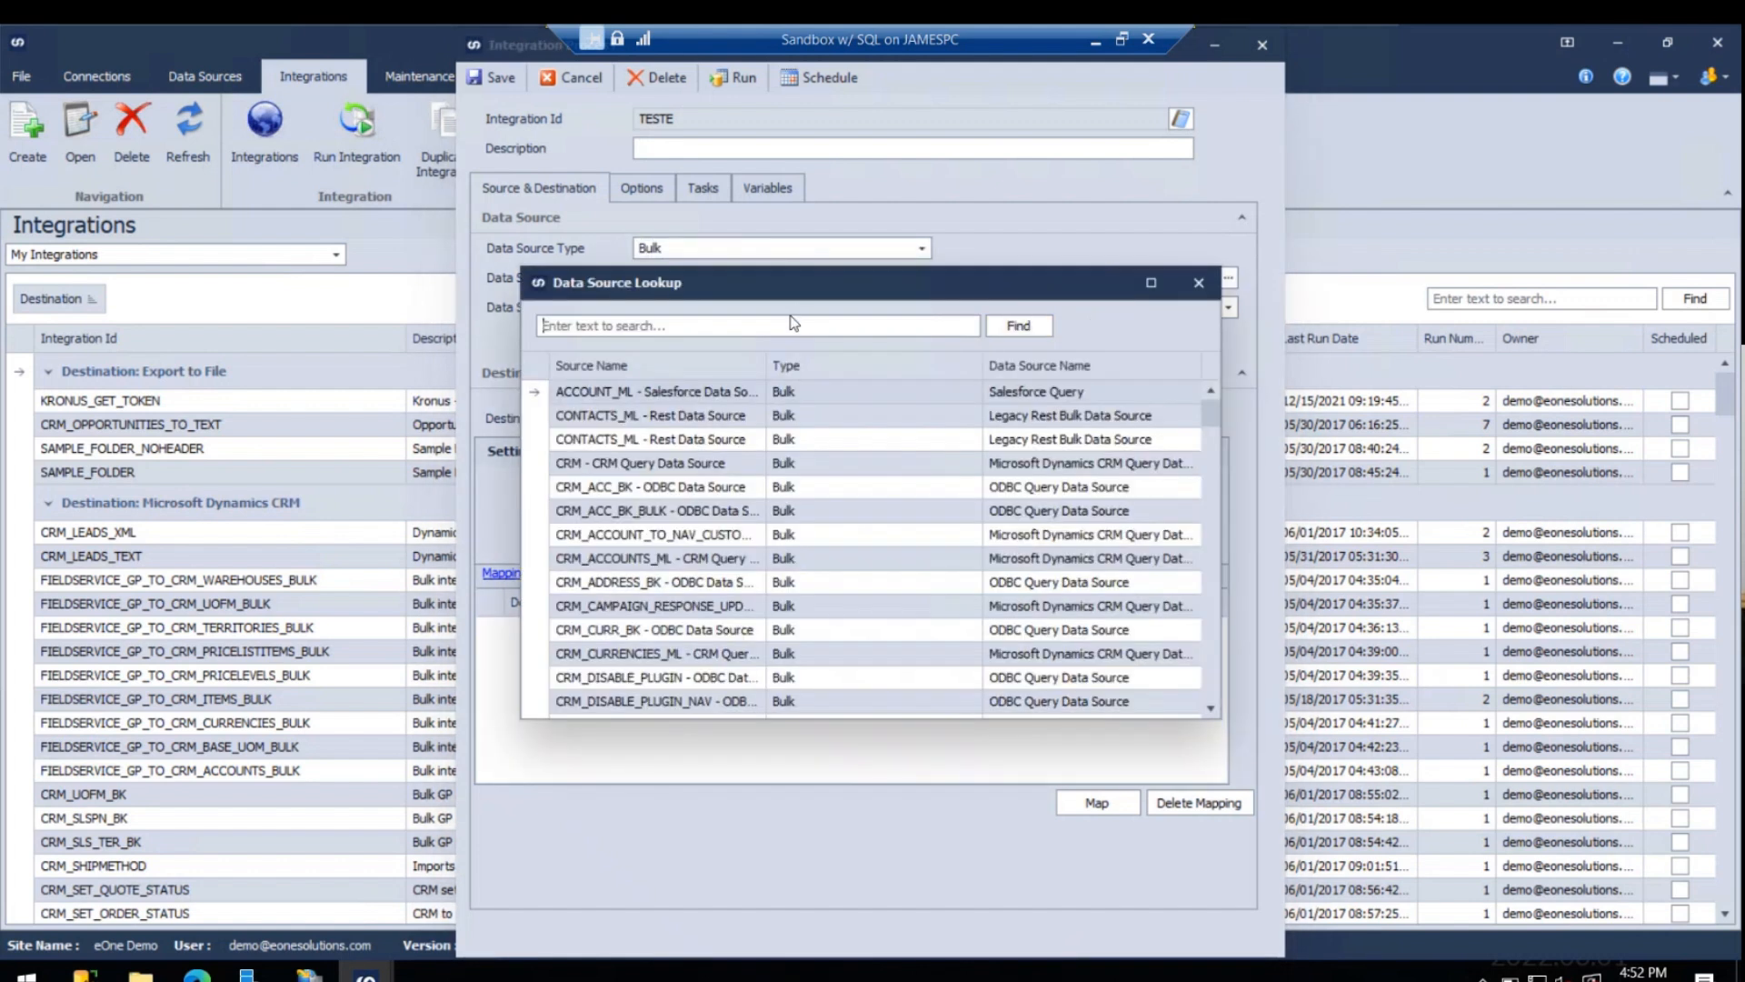
text(Popdock)
click(818, 392)
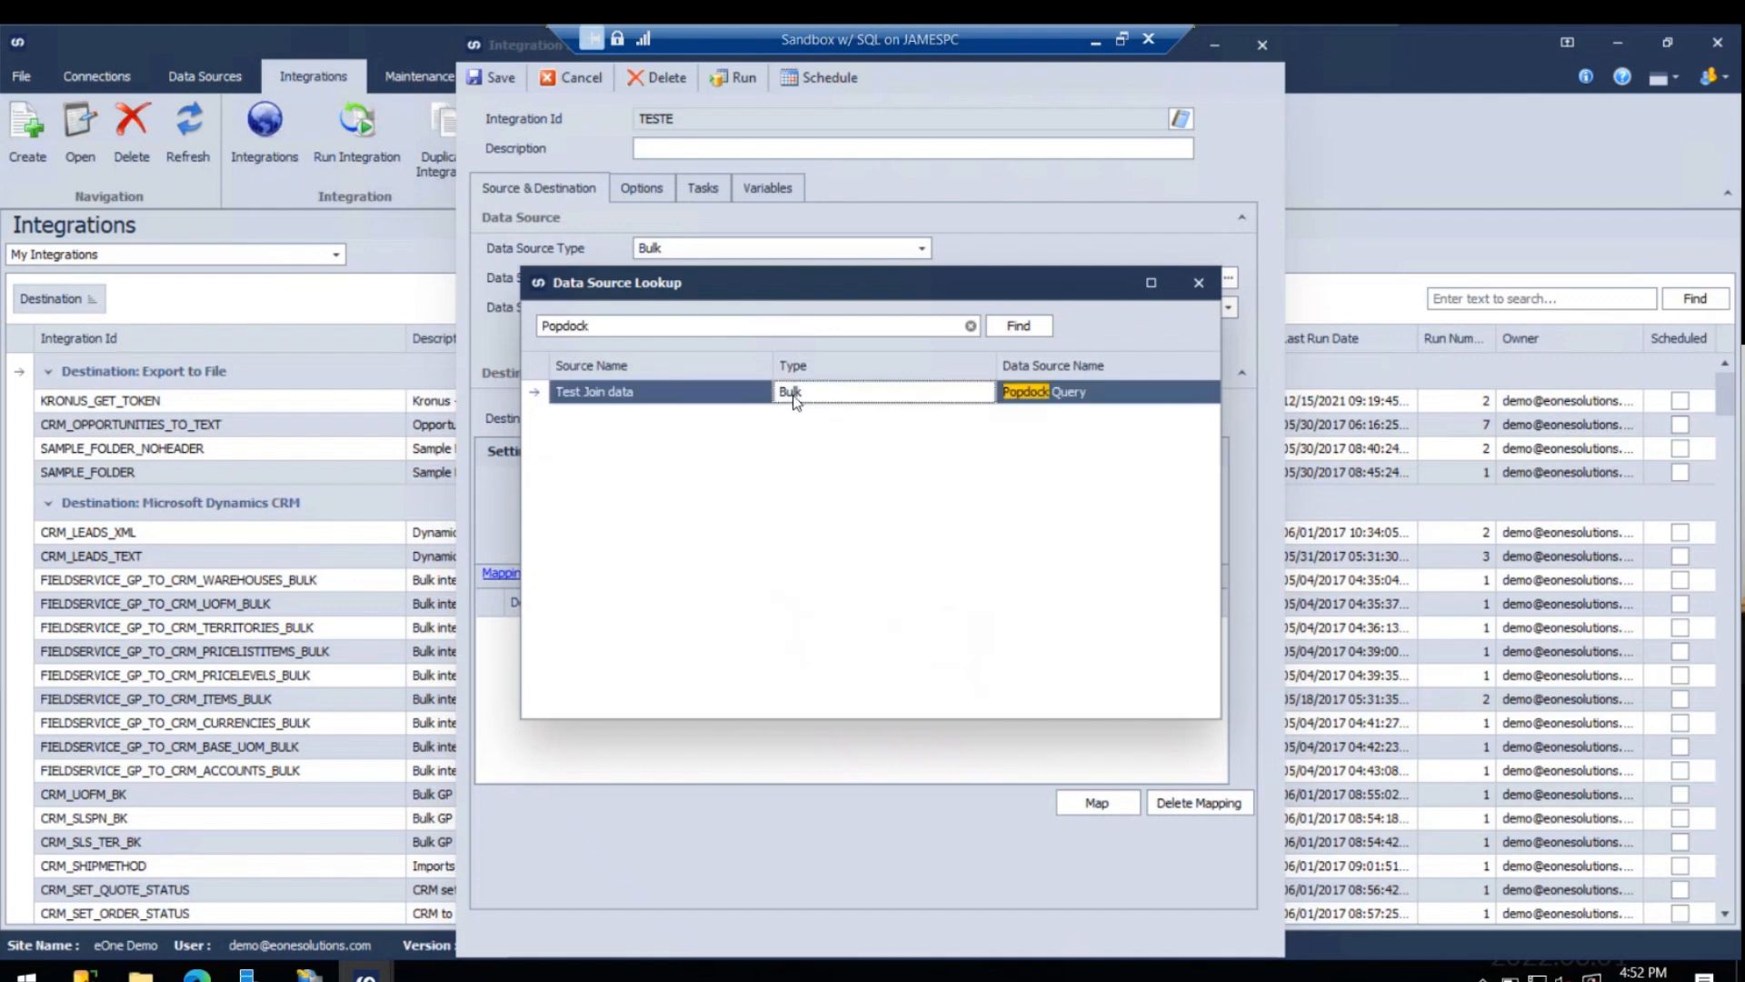
double_click(865, 399)
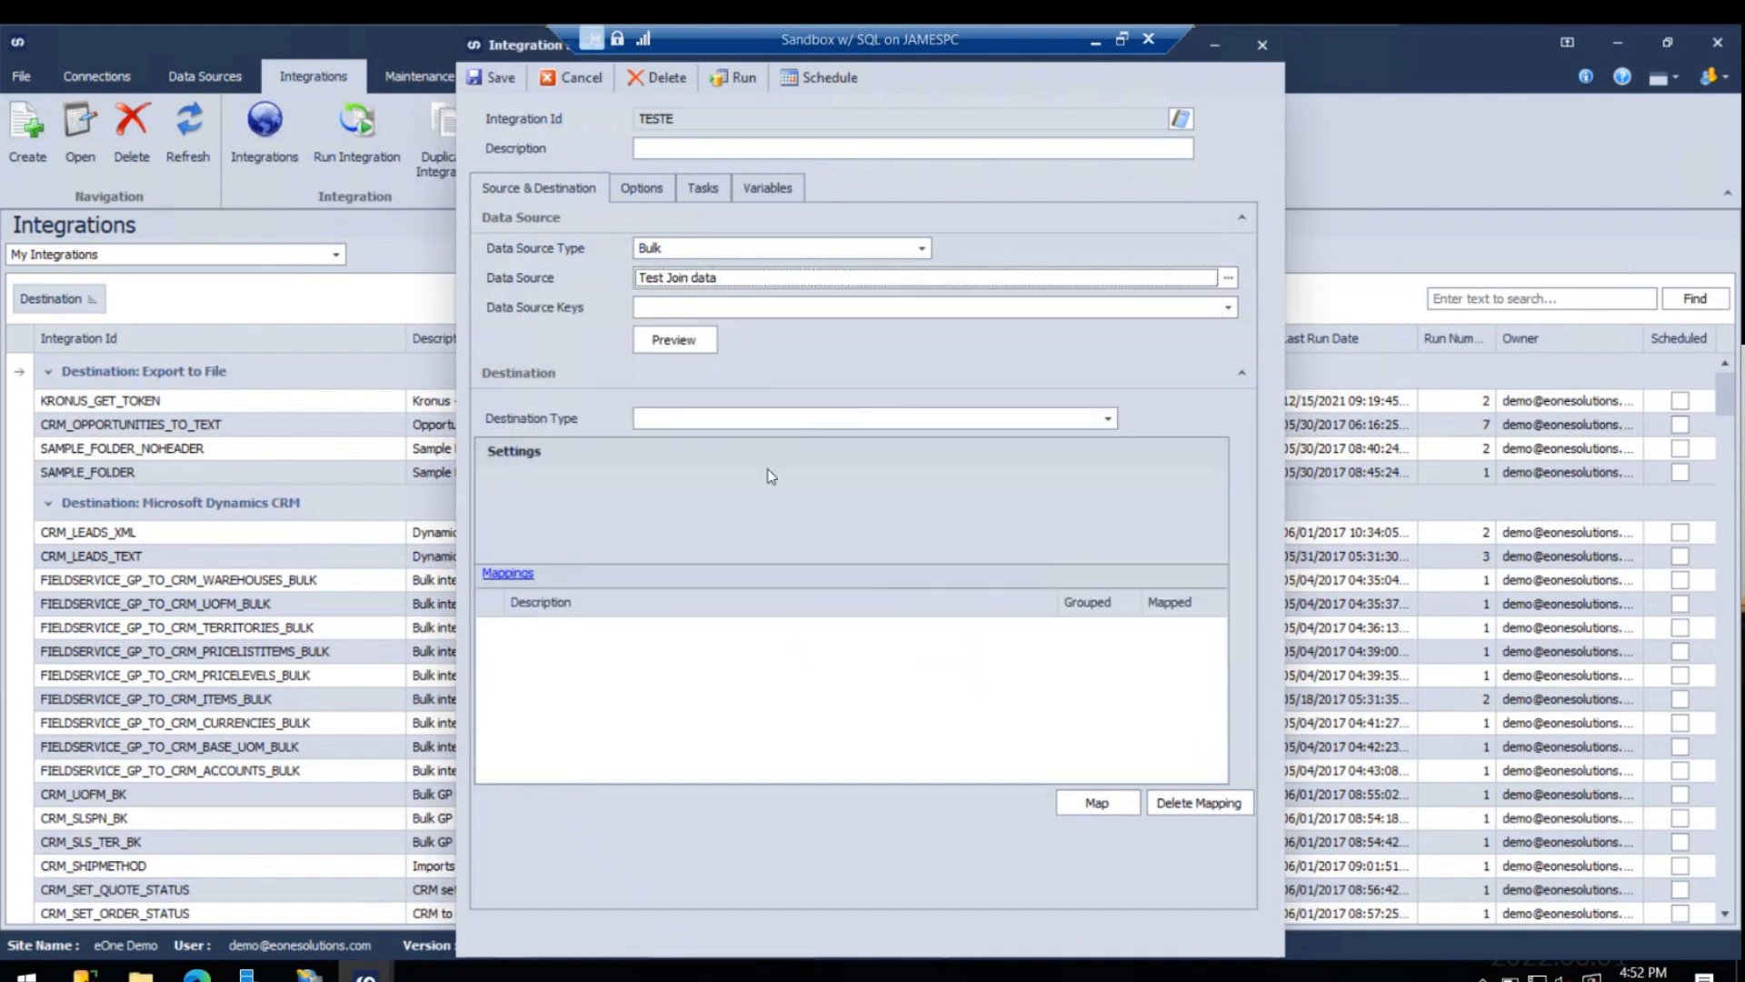
- Select all fields of Test Join data as data source keys and preview the source data
click(721, 309)
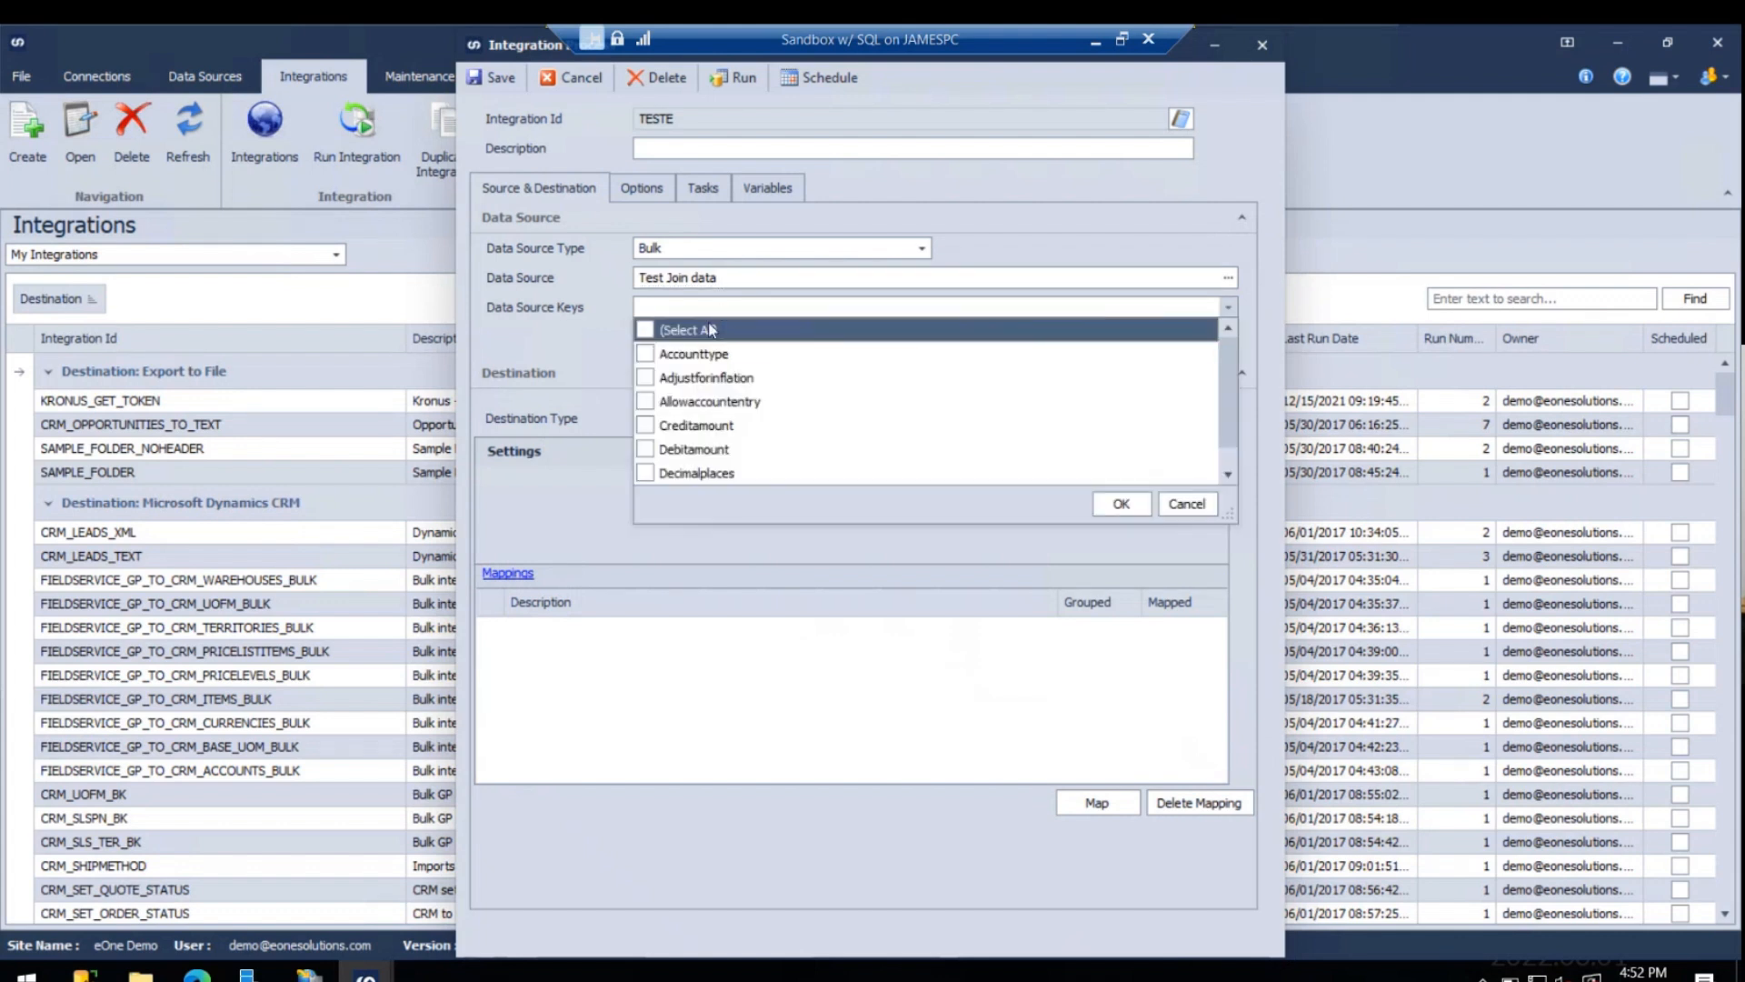
click(1121, 503)
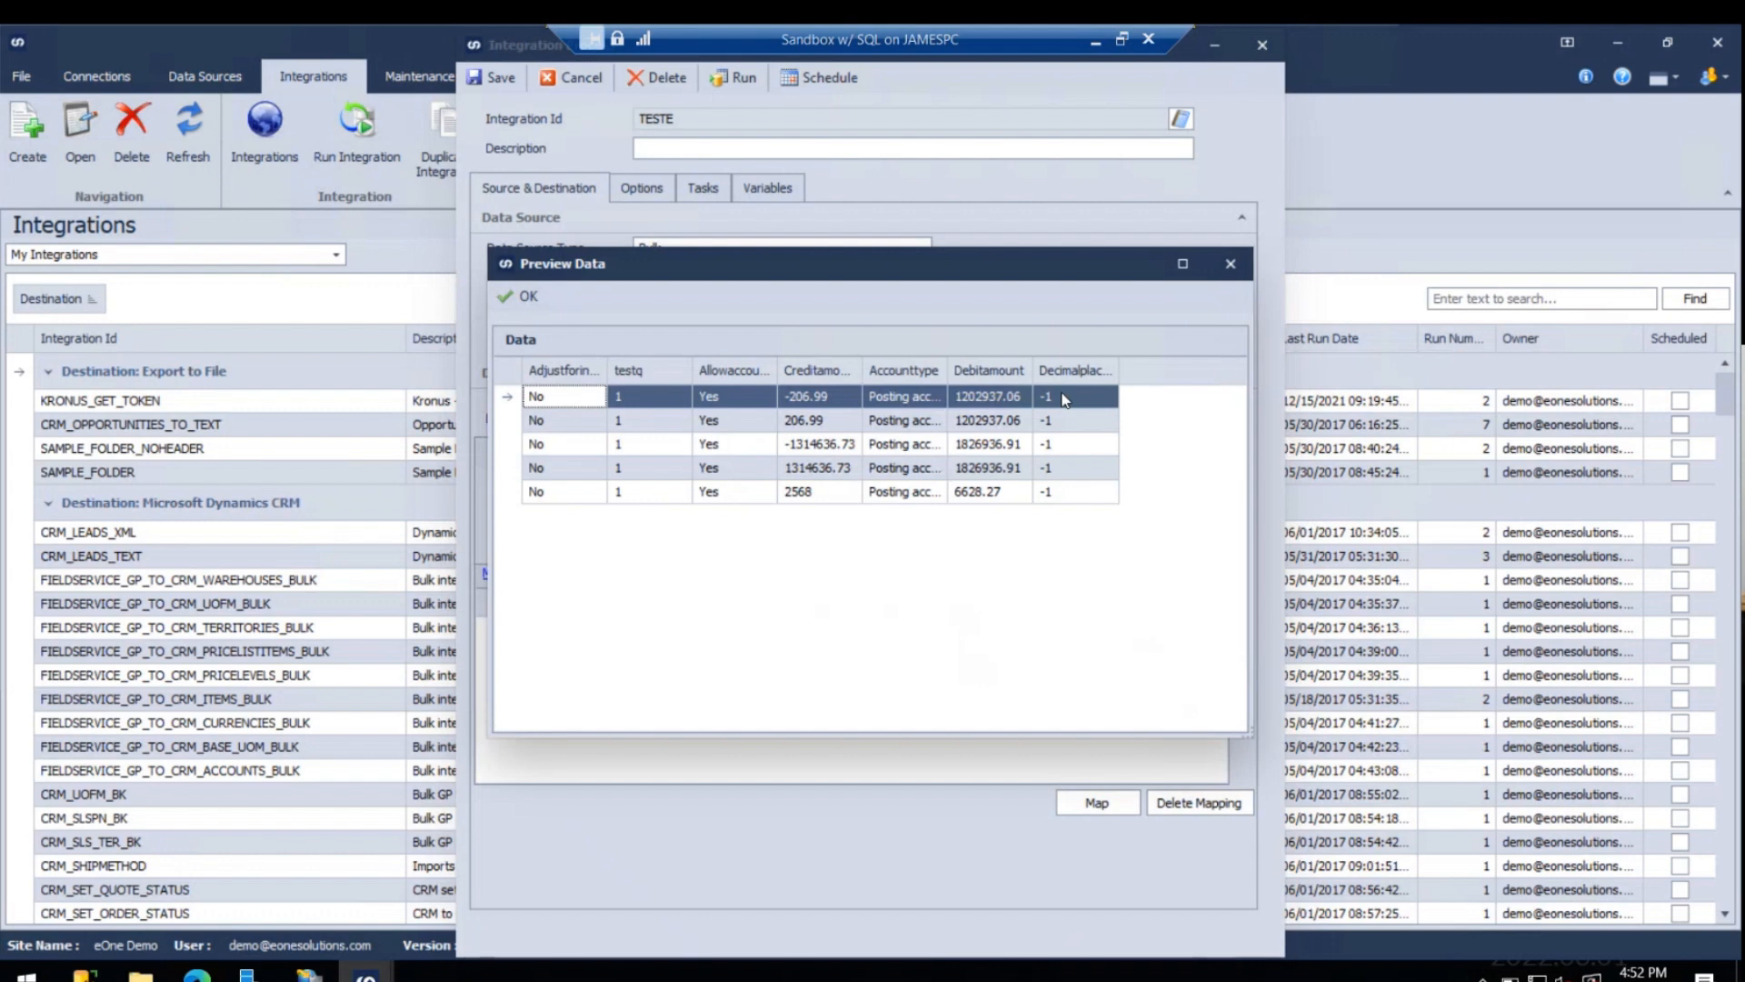
click(522, 296)
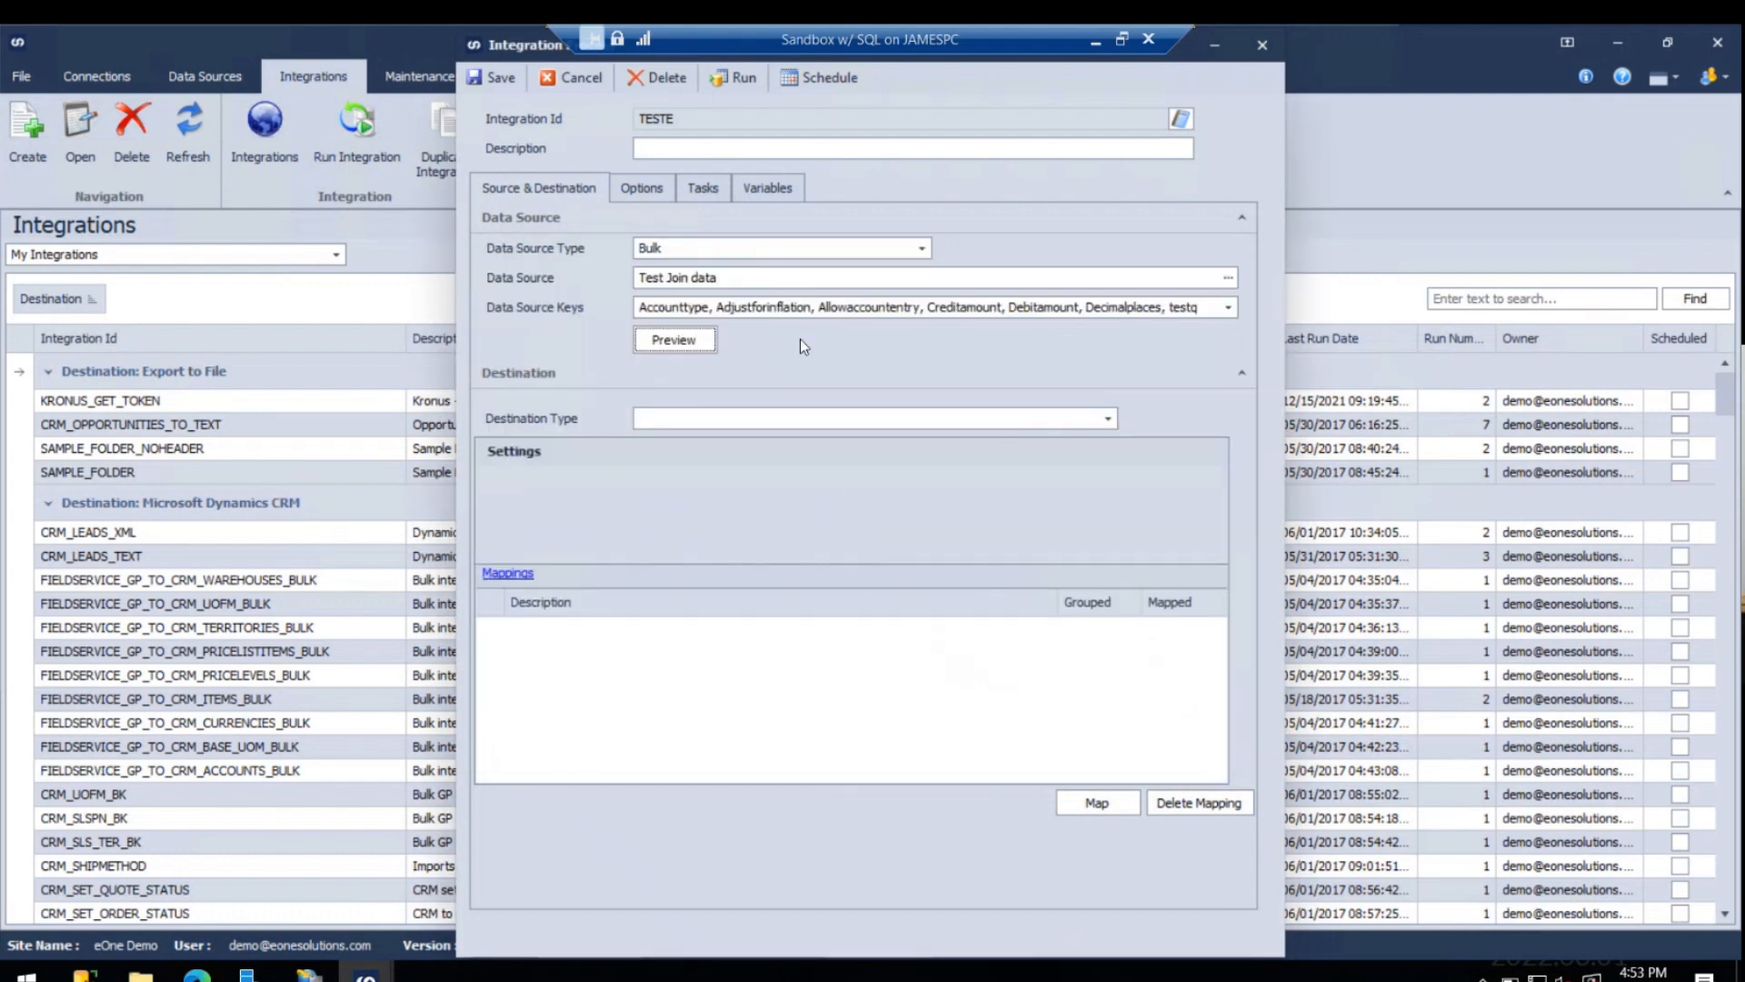